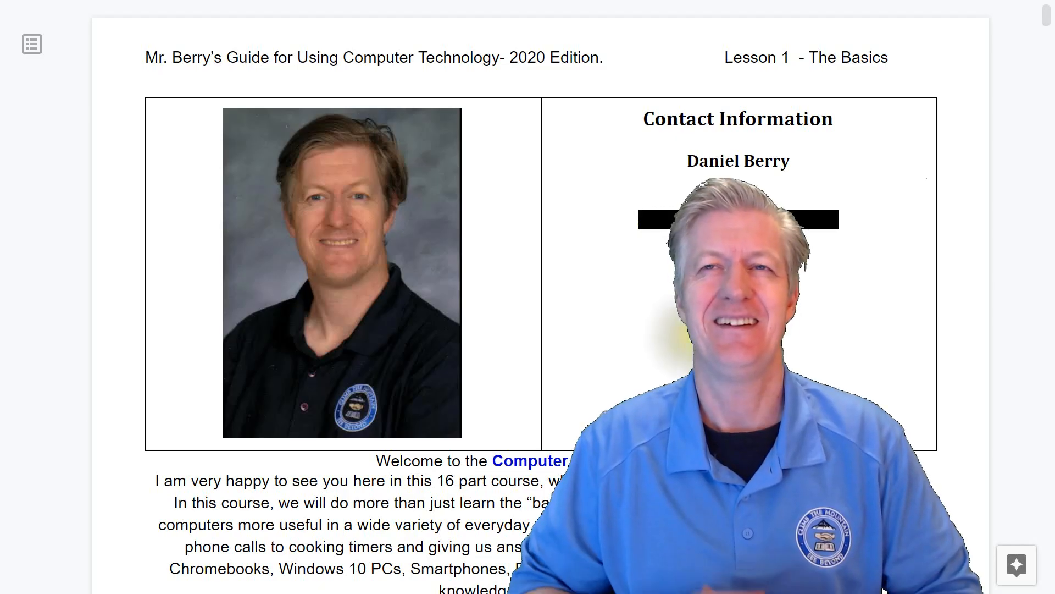
scroll(718, 345, "down", 2)
scroll(644, 316, "down", 5)
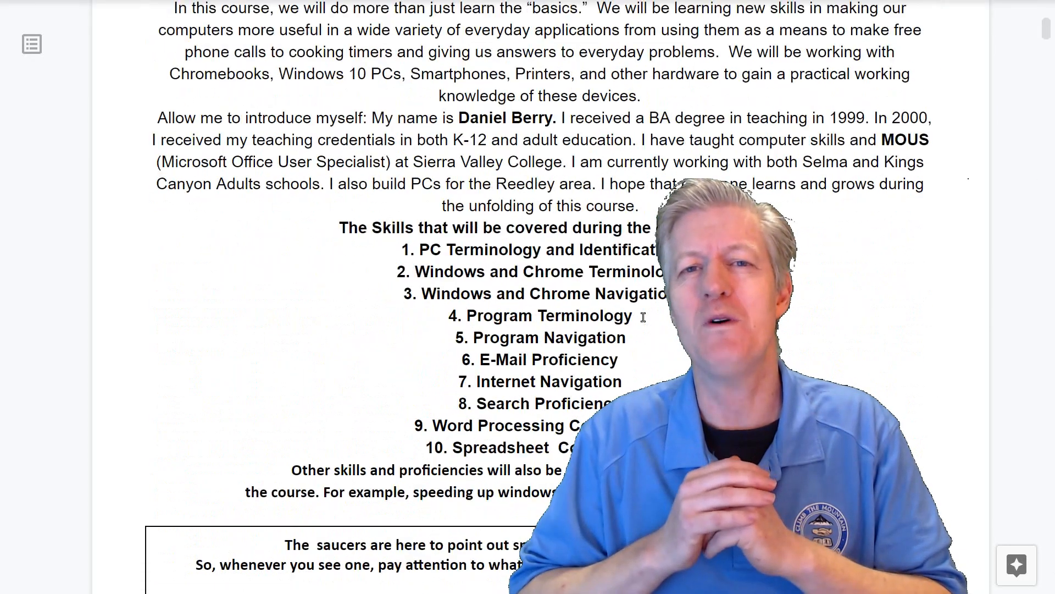
scroll(643, 316, "down", 5)
scroll(644, 317, "down", 3)
scroll(643, 317, "down", 4)
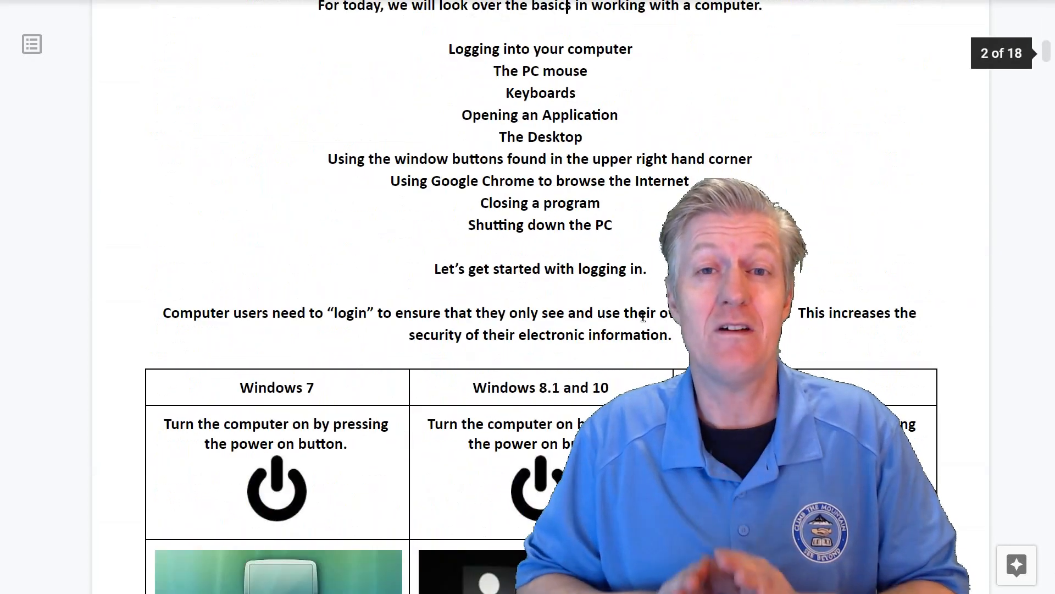
scroll(643, 317, "down", 2)
scroll(643, 317, "down", 4)
scroll(644, 317, "down", 3)
scroll(643, 316, "down", 2)
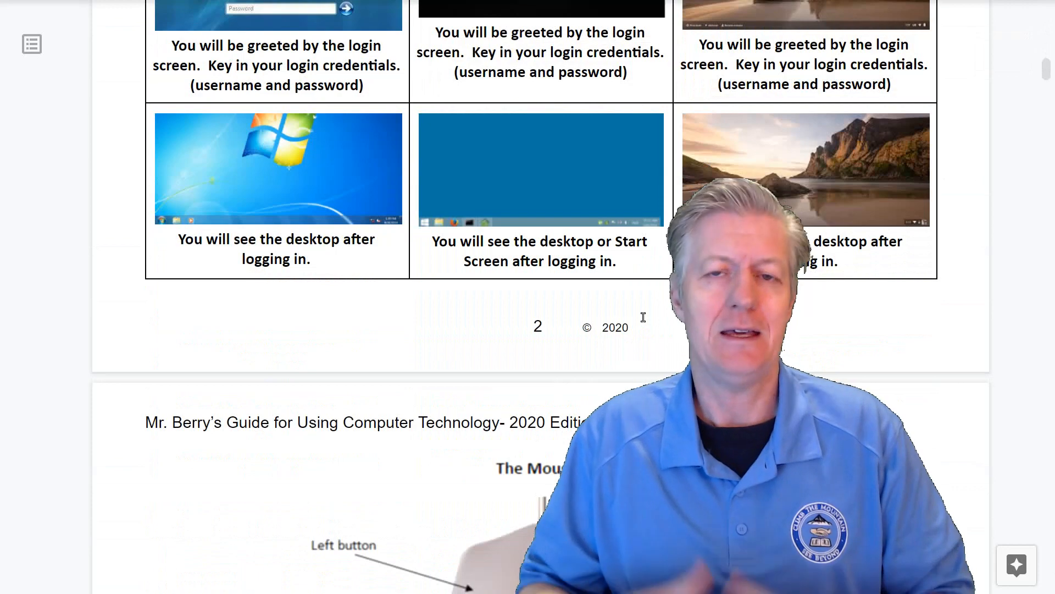
scroll(643, 317, "up", 4)
scroll(643, 316, "down", 5)
scroll(643, 316, "down", 1)
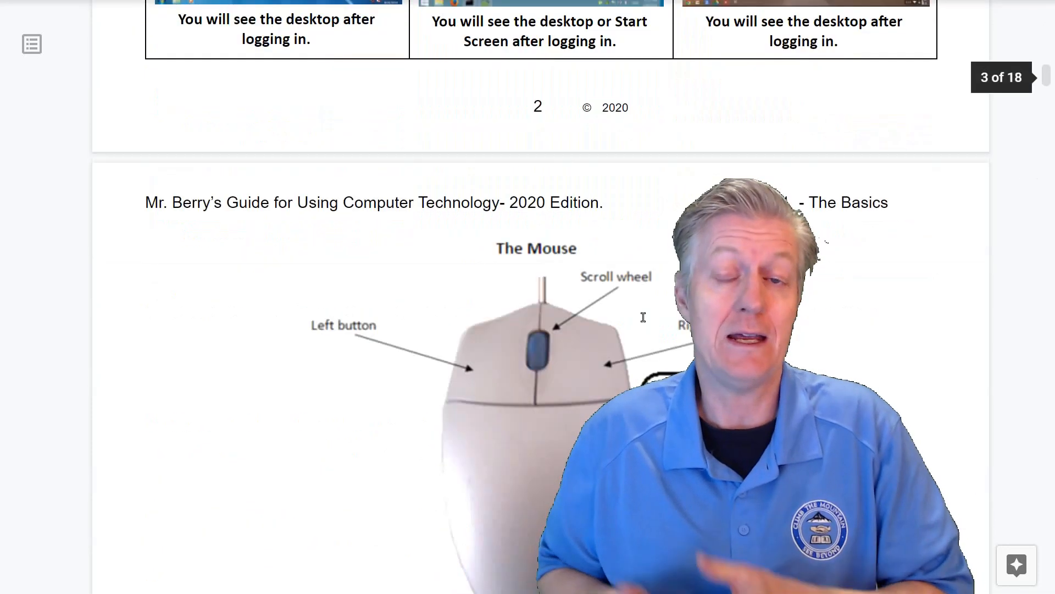
scroll(644, 317, "down", 2)
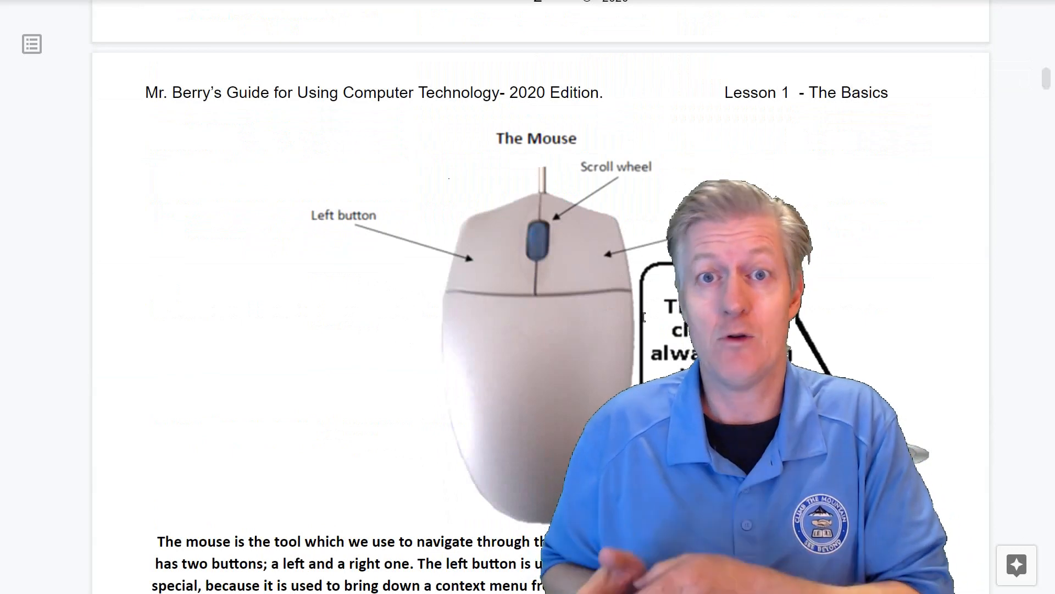
scroll(643, 317, "up", 4)
scroll(644, 318, "up", 3)
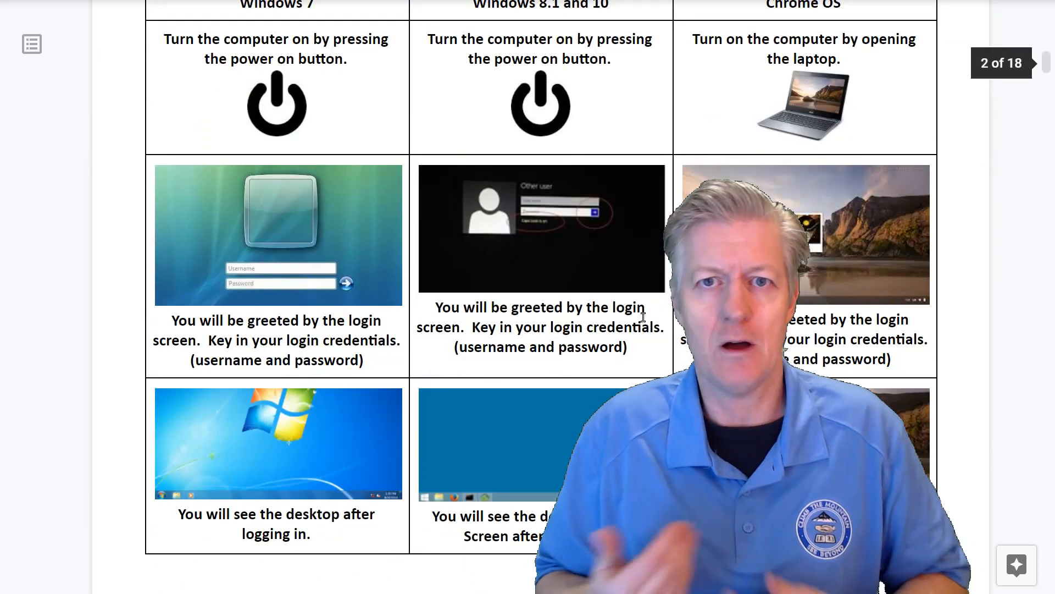
scroll(643, 317, "down", 3)
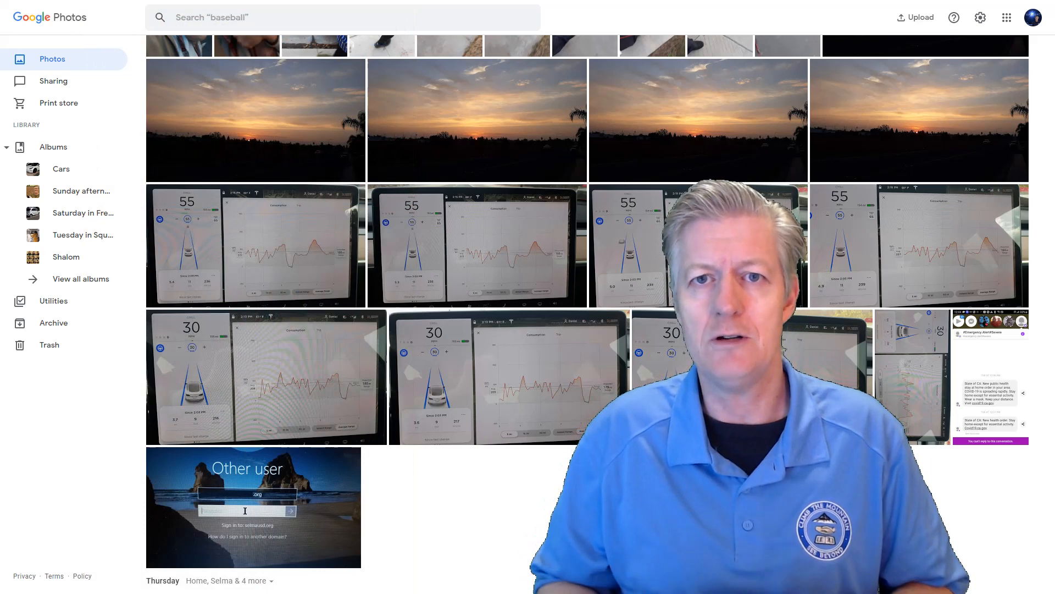
- Bring up the browser context menu on the first sunset photo in Google Photos
right_click(319, 139)
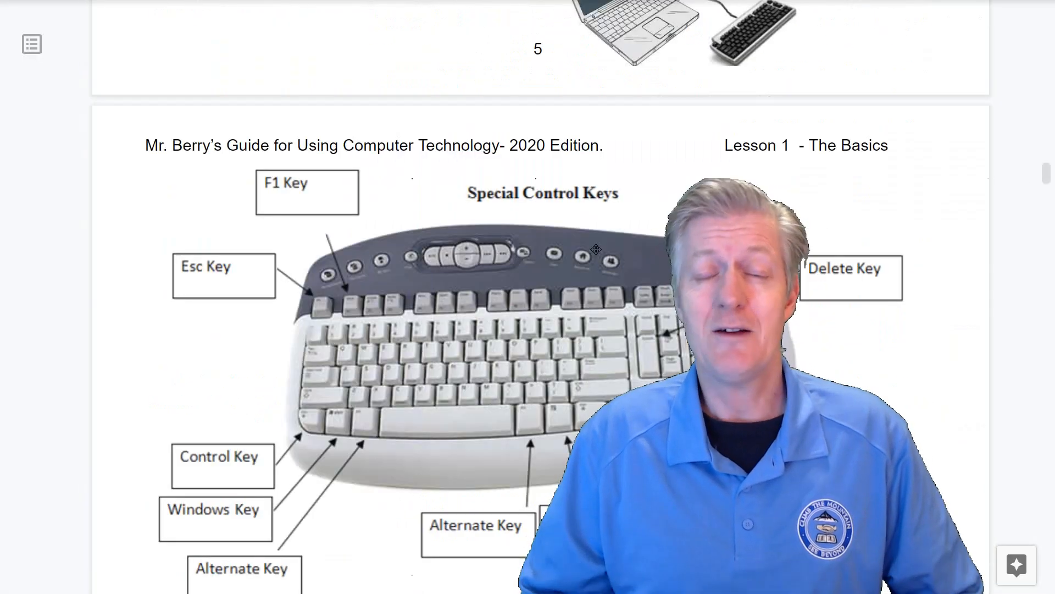
scroll(596, 249, "up", 5)
scroll(597, 249, "up", 5)
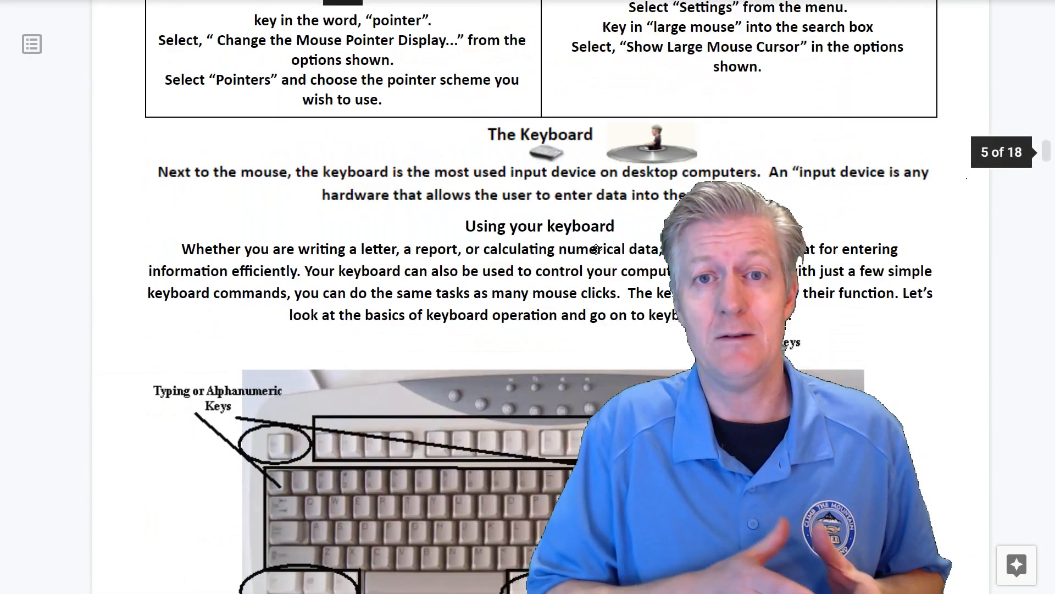
scroll(597, 249, "up", 4)
scroll(597, 250, "down", 6)
scroll(597, 249, "down", 4)
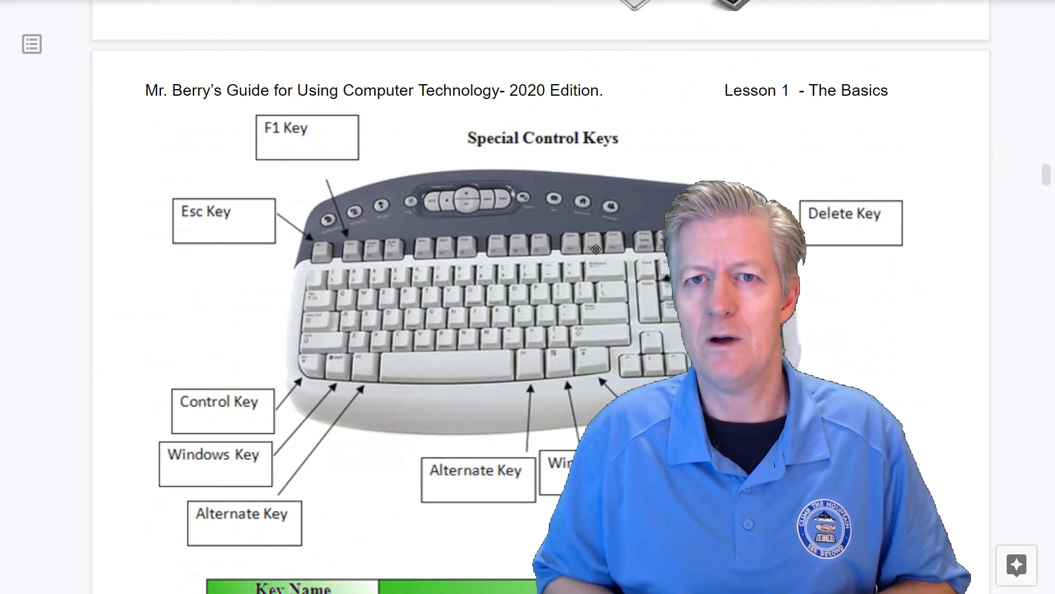
scroll(596, 249, "down", 4)
scroll(597, 249, "down", 6)
scroll(596, 249, "down", 4)
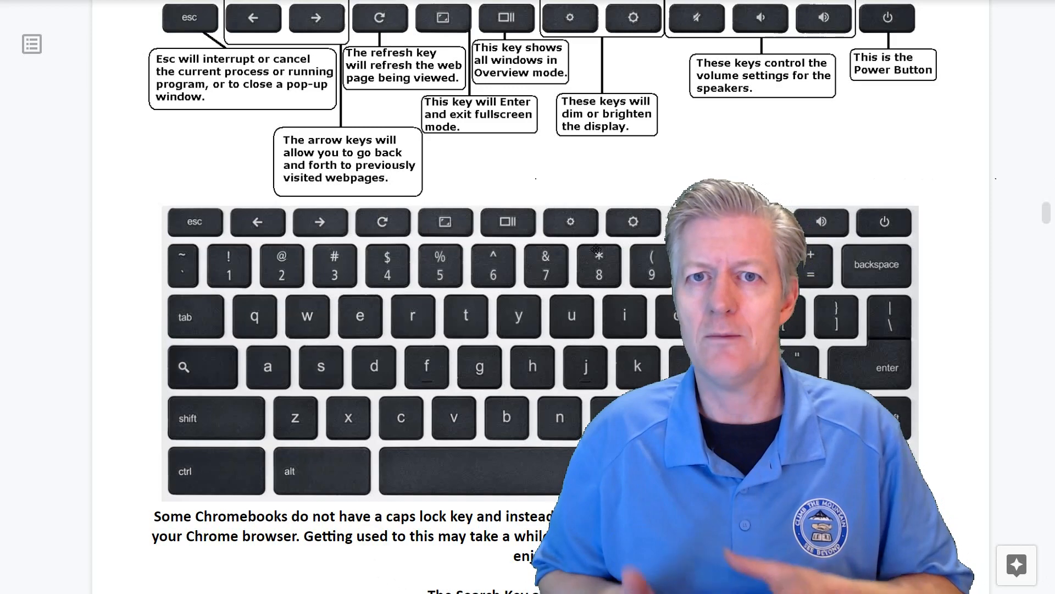
scroll(596, 251, "down", 5)
scroll(596, 249, "down", 5)
scroll(597, 250, "down", 5)
scroll(597, 251, "down", 4)
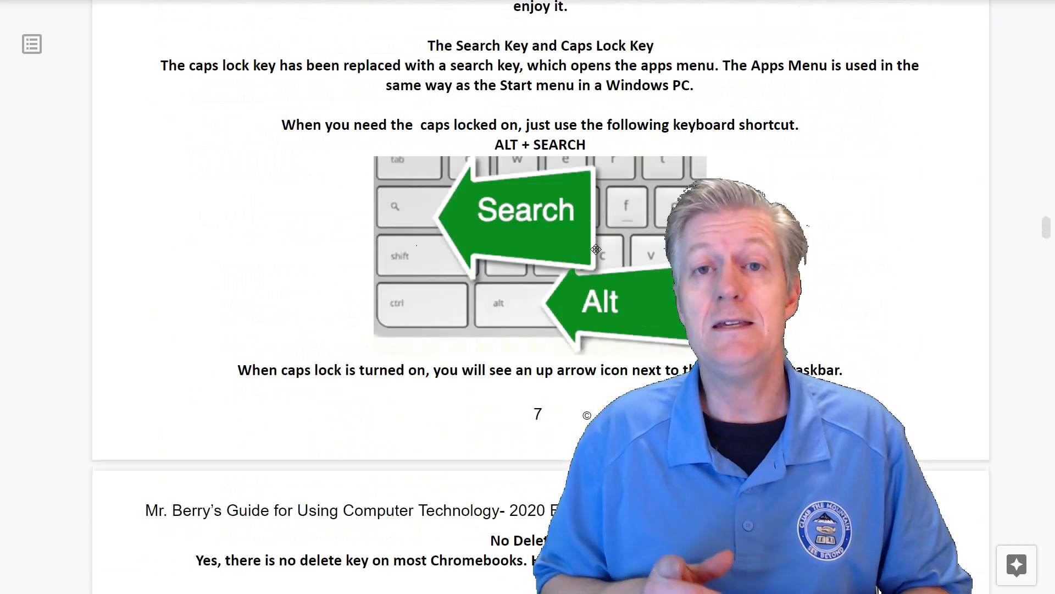
scroll(596, 251, "down", 4)
scroll(596, 250, "down", 5)
scroll(596, 250, "down", 5)
scroll(596, 250, "down", 5)
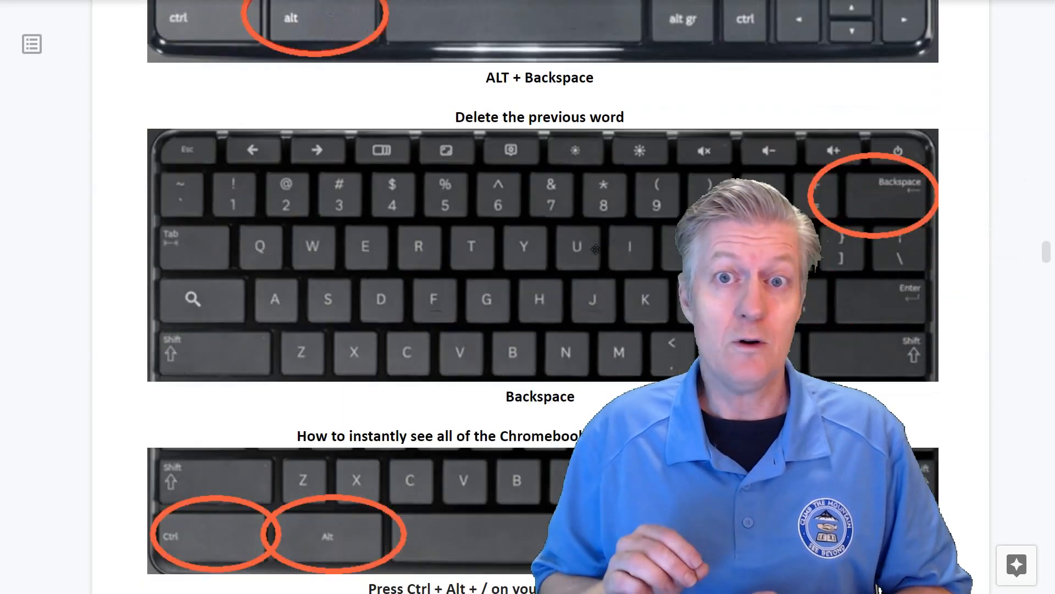
scroll(597, 250, "down", 3)
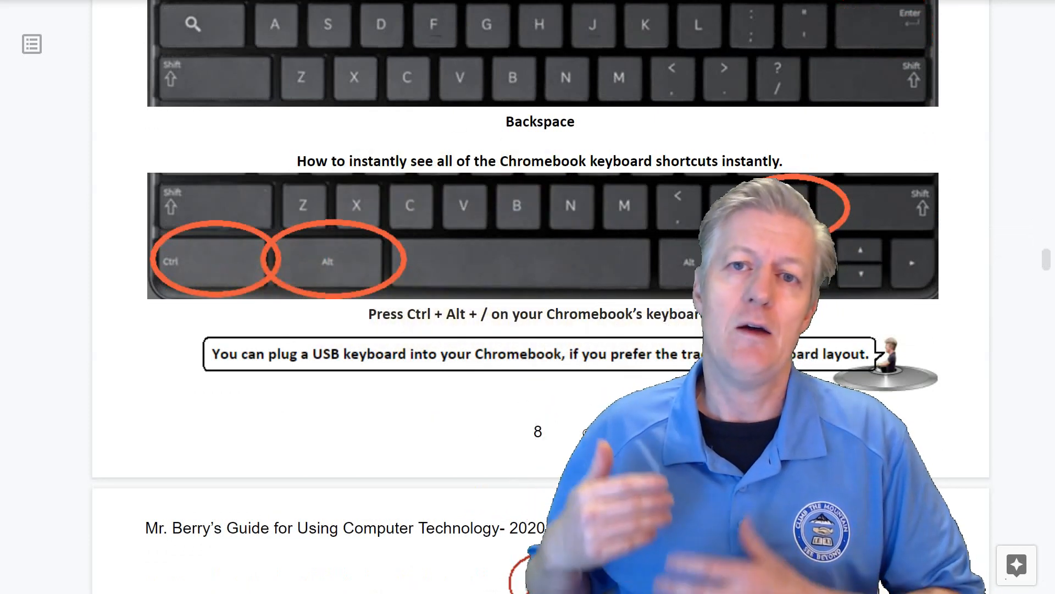
- Highlight the 'Ctrl + Alt + /' shortcut text in the page 8 Chromebook tip
left_click(460, 316)
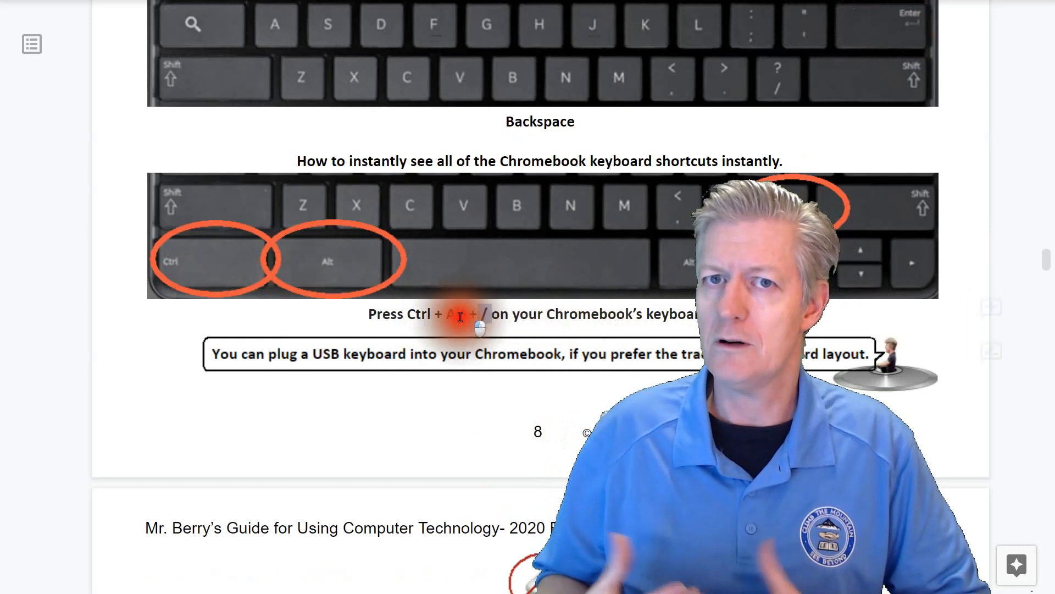
left_click_drag(461, 316, 406, 315)
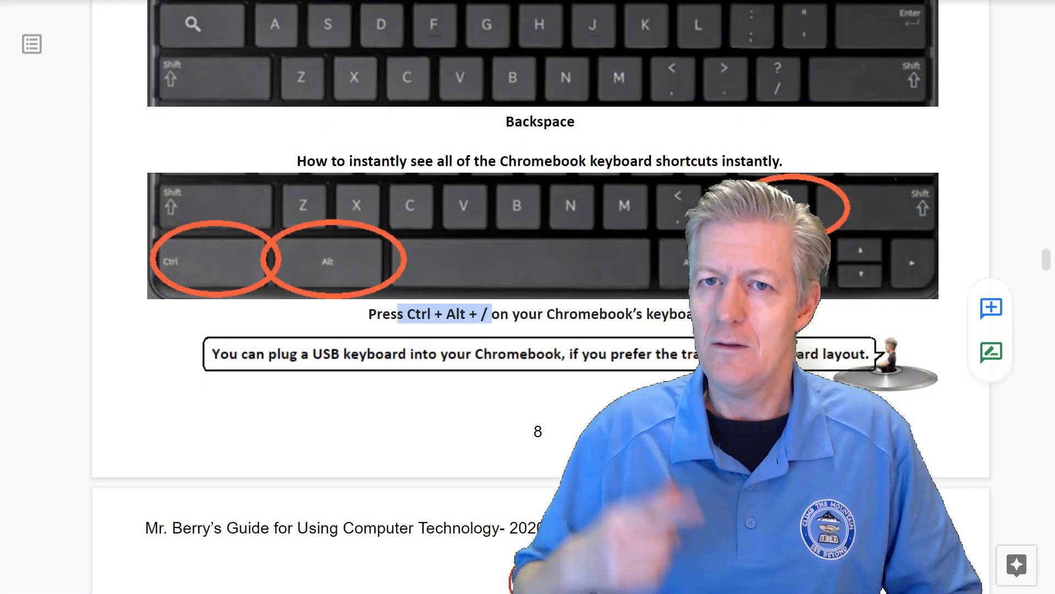
scroll(449, 312, "down", 1)
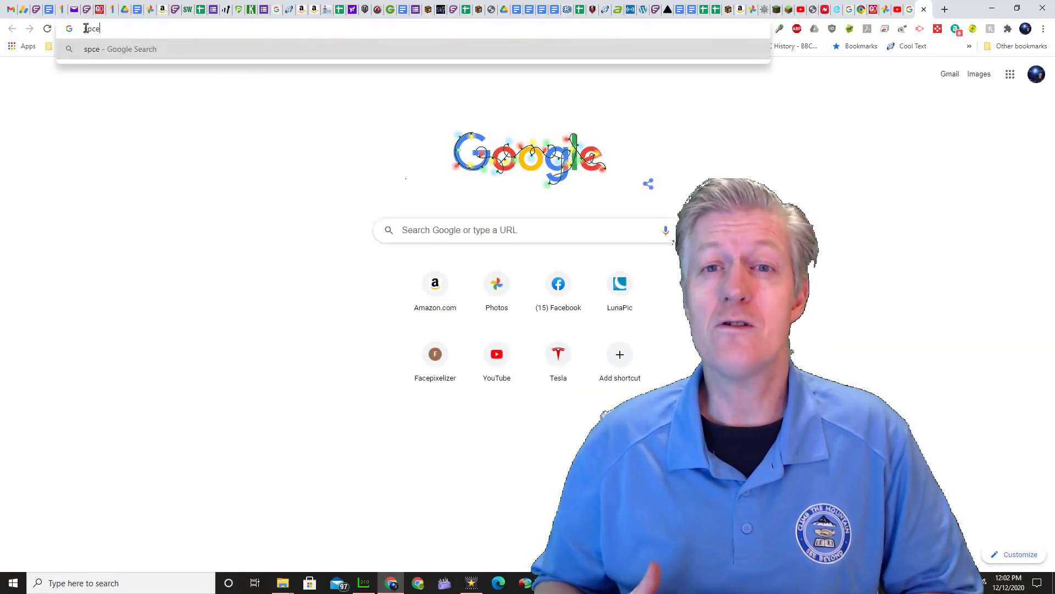
type("s")
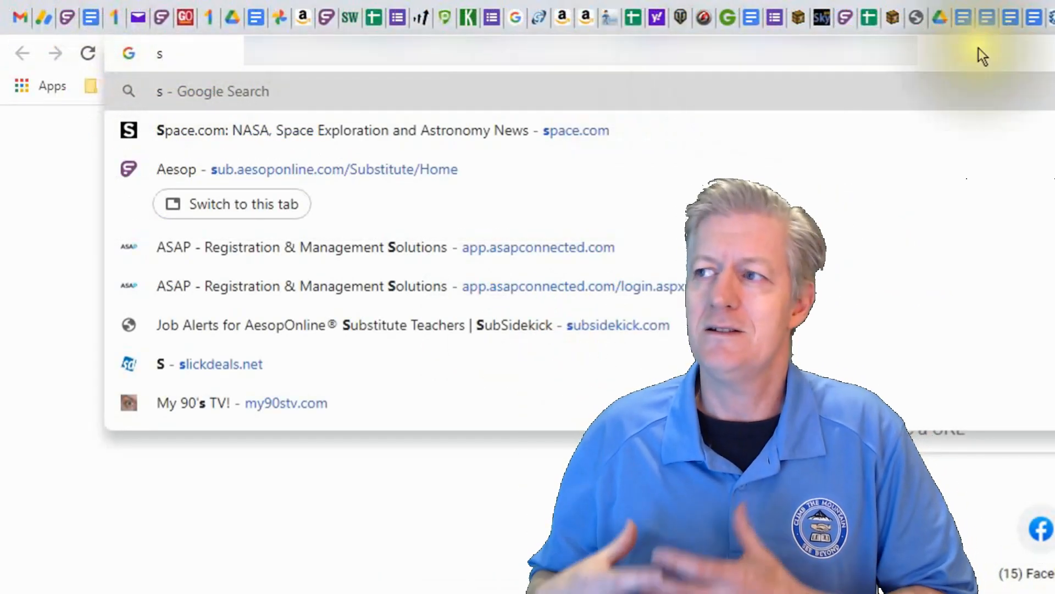
- Open the Lesson 13 course book, start a fresh tab and leave 'su' in its address bar
key("Return")
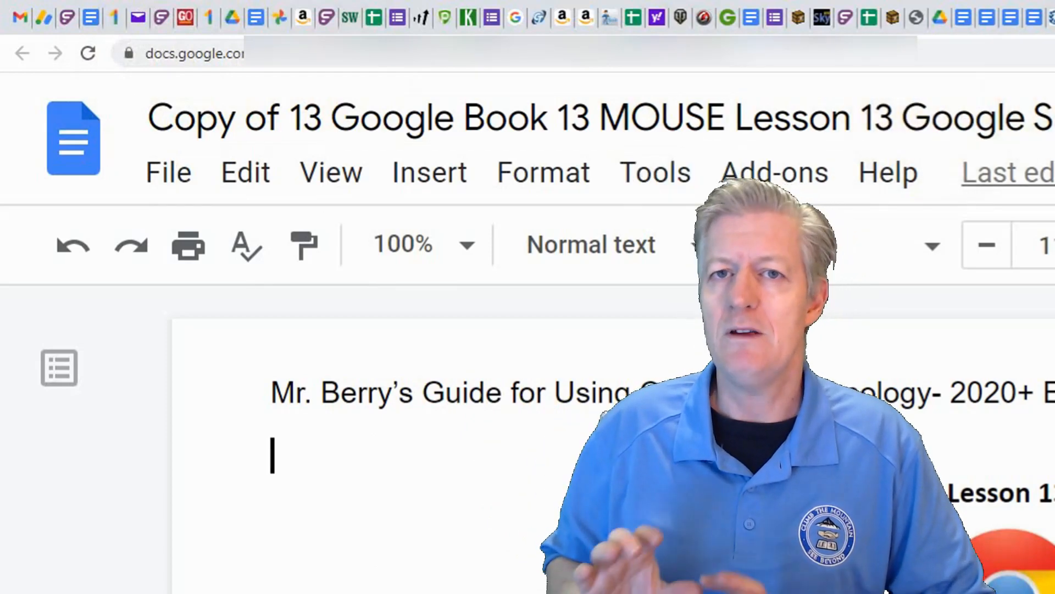
key("ctrl+t")
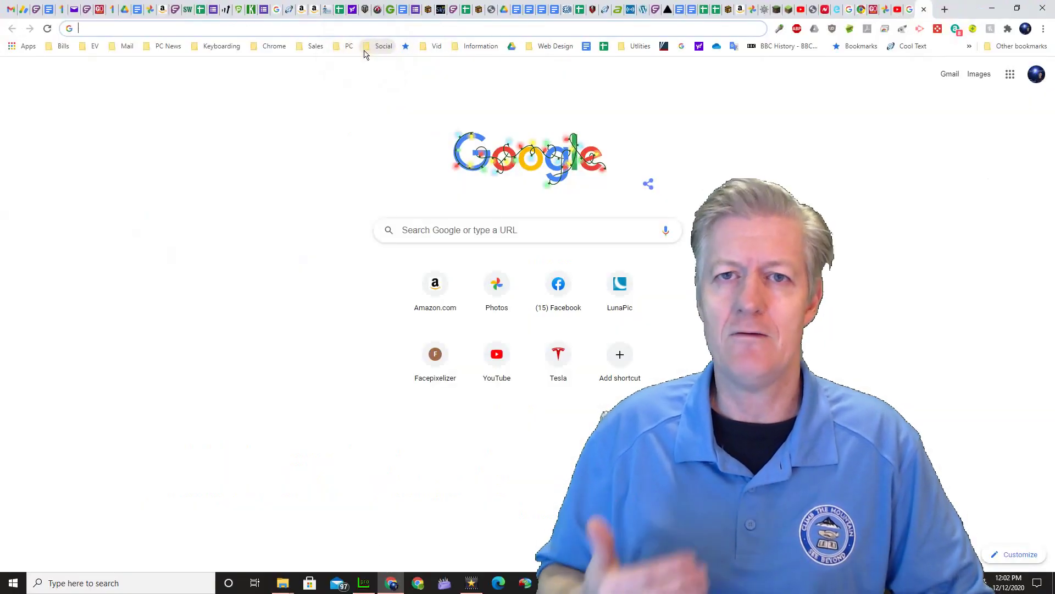
type("su")
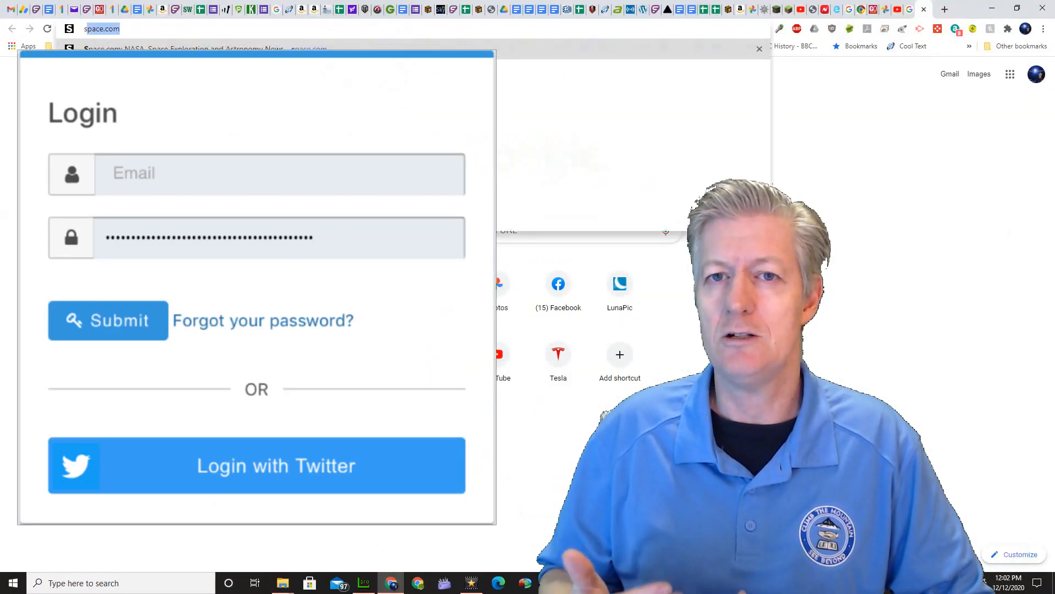
type("g")
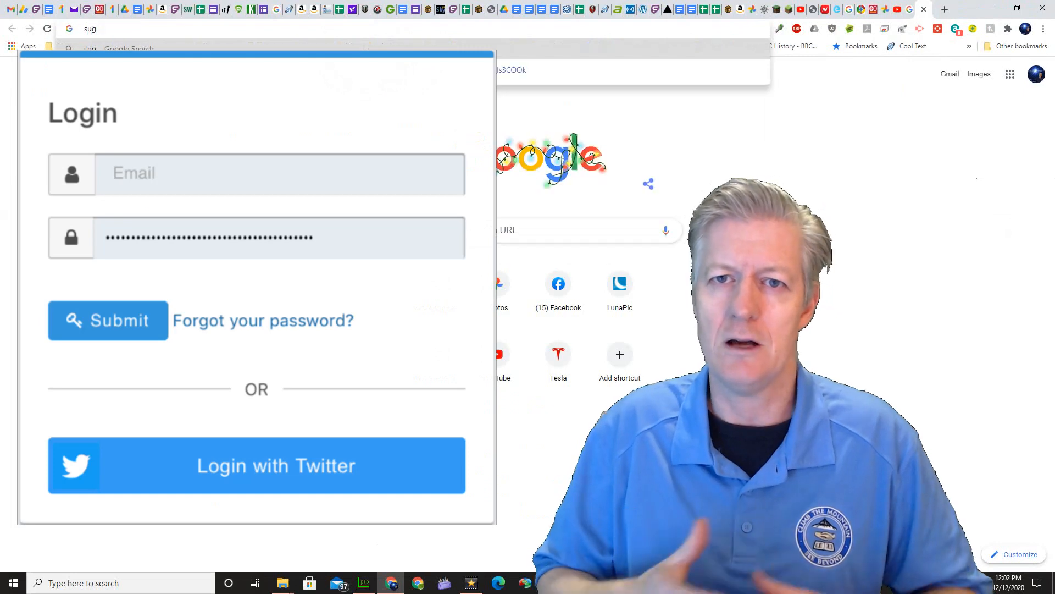
key("BackSpace")
key("BackSpace")
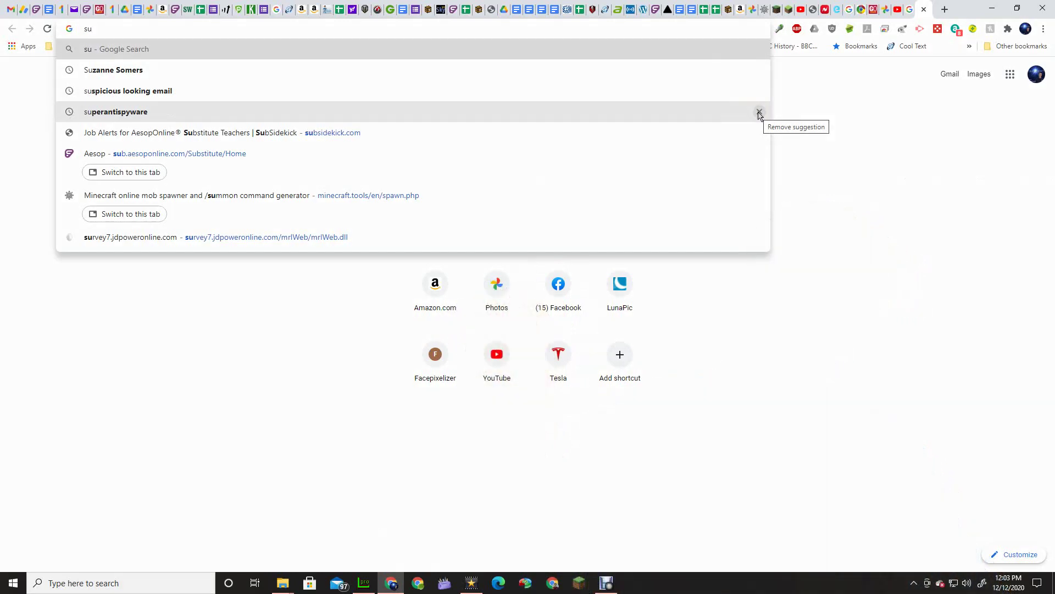
- Remove the superantispyware, subscribe youtube link and SubSidekick suggestions from the address bar
left_click(759, 112)
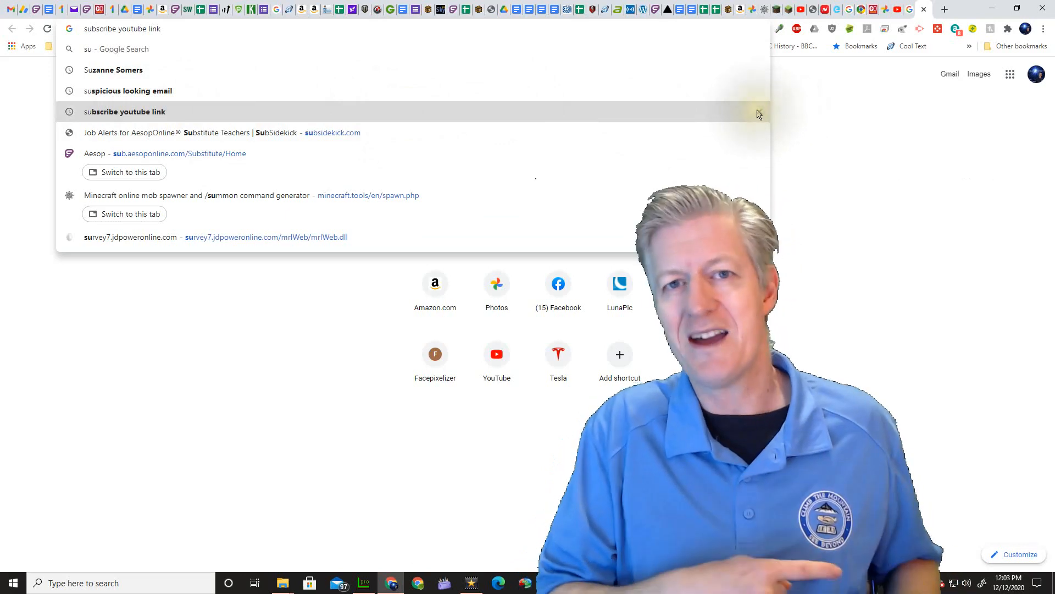
left_click(759, 113)
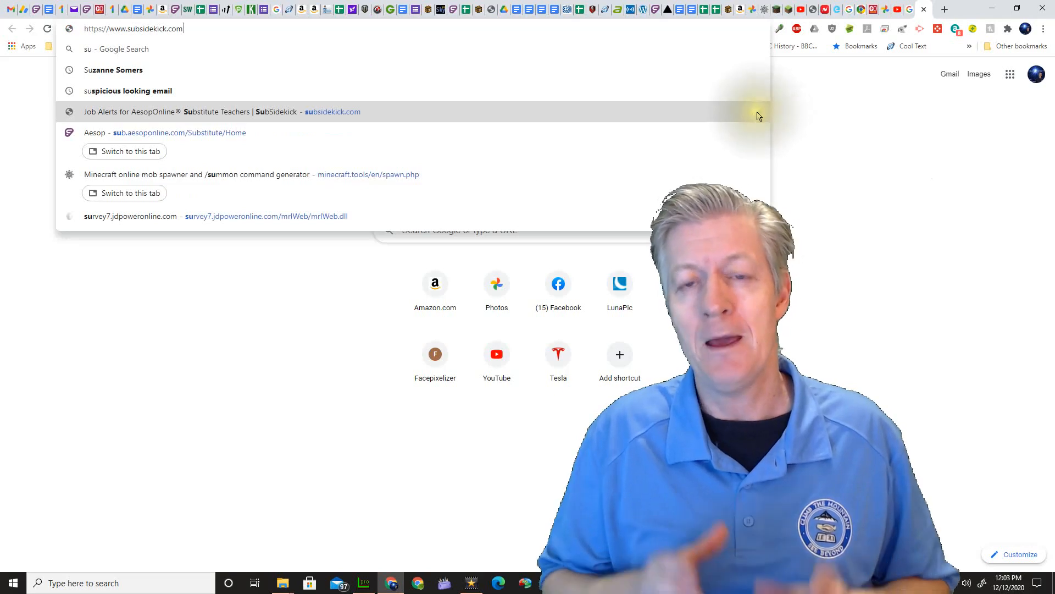
left_click(759, 112)
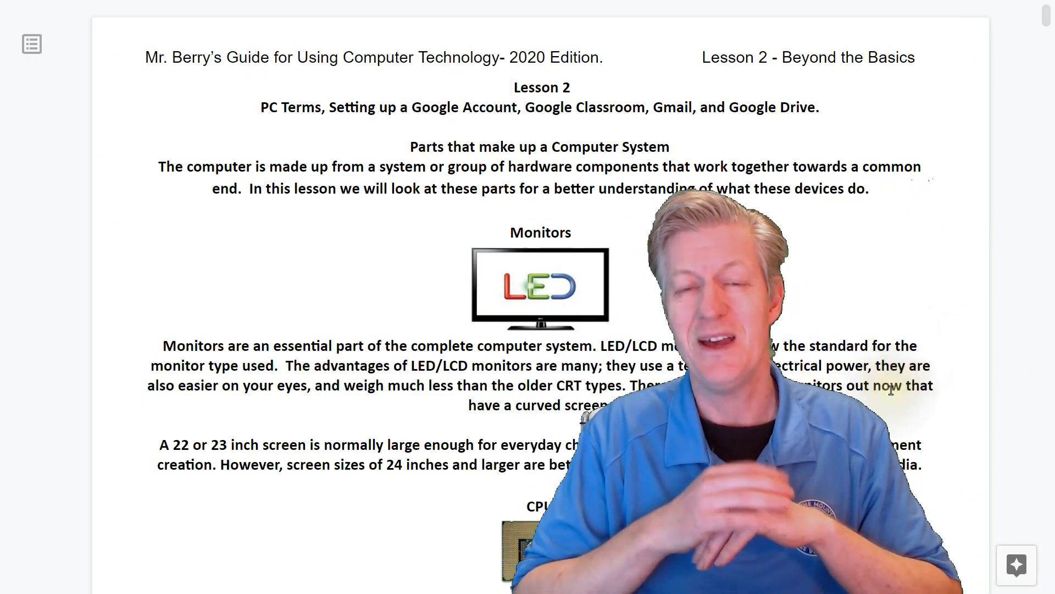
scroll(981, 353, "down", 1)
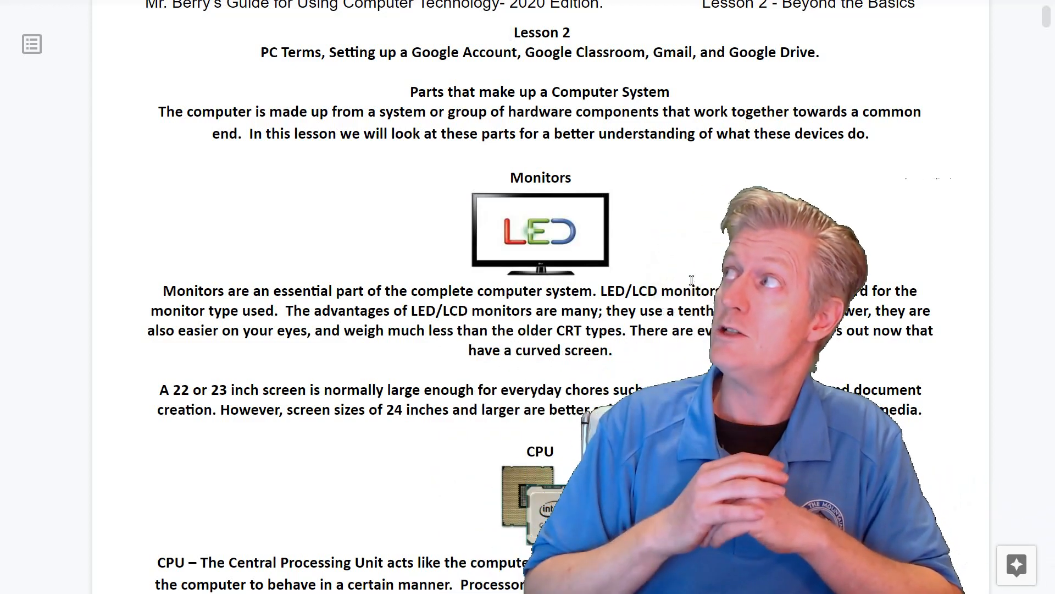
scroll(691, 281, "down", 3)
scroll(691, 280, "down", 3)
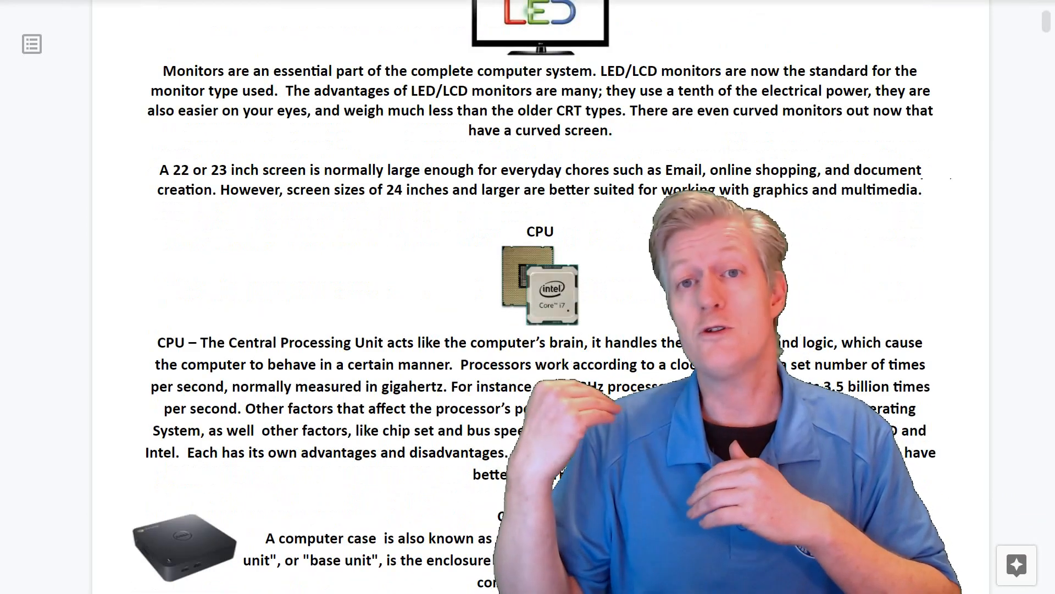
scroll(692, 280, "up", 1)
scroll(691, 280, "down", 1)
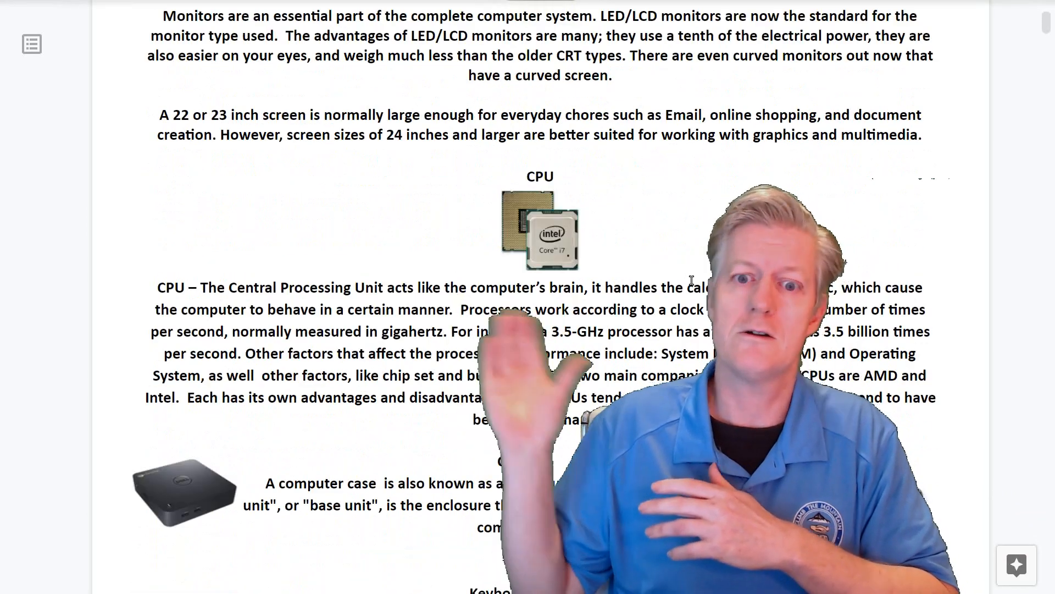
scroll(691, 281, "down", 2)
scroll(691, 280, "down", 2)
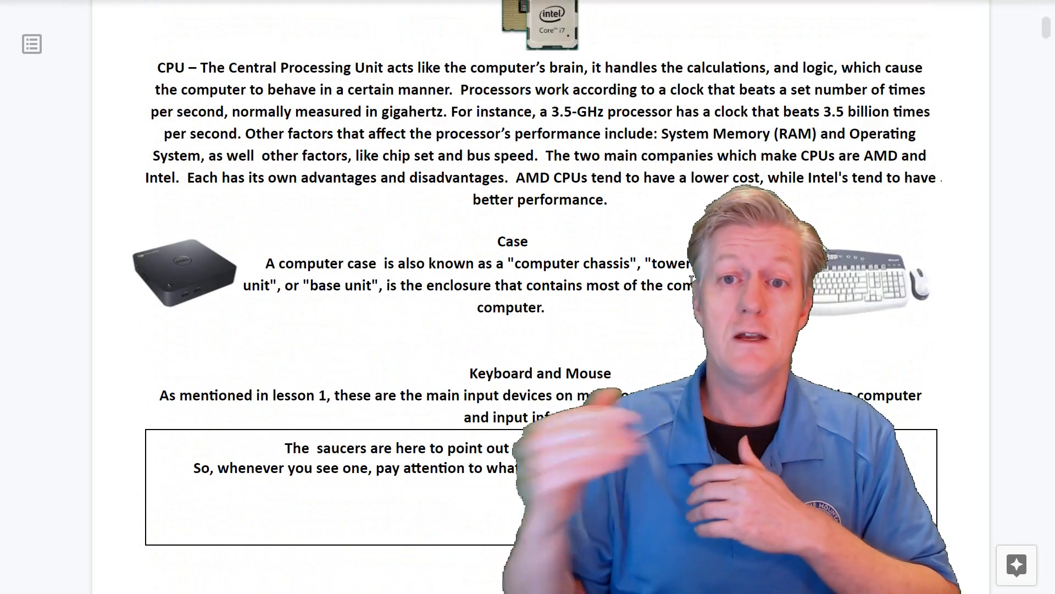
scroll(691, 280, "up", 2)
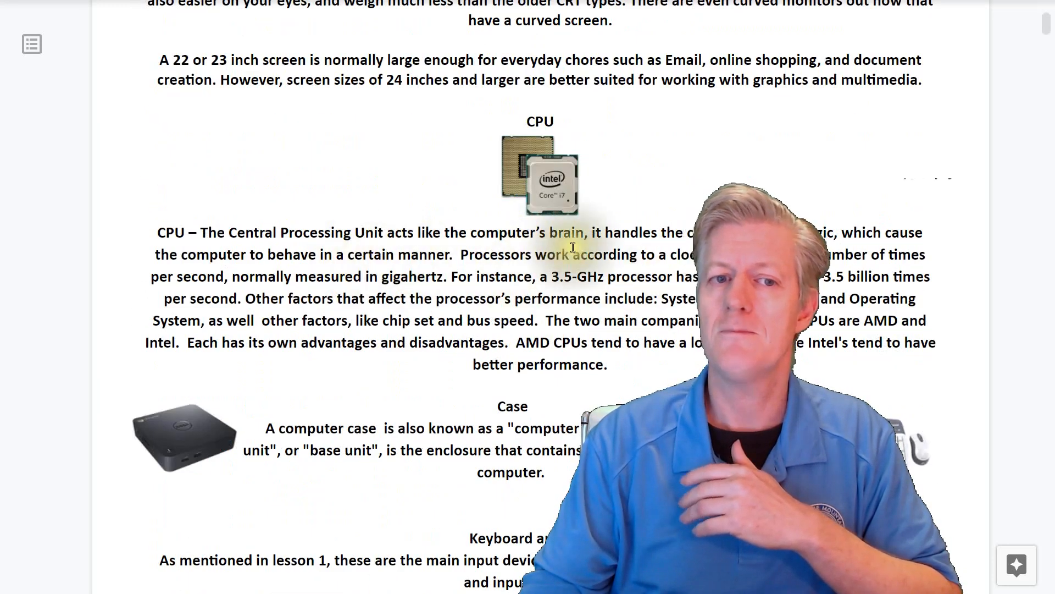
scroll(578, 264, "down", 2)
scroll(725, 270, "down", 1)
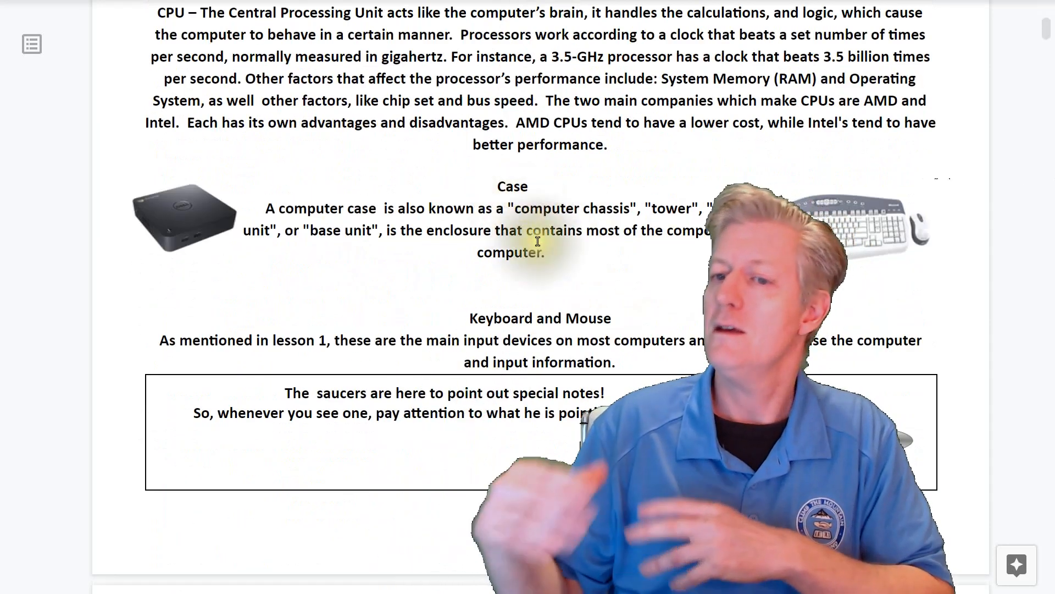
scroll(528, 247, "down", 2)
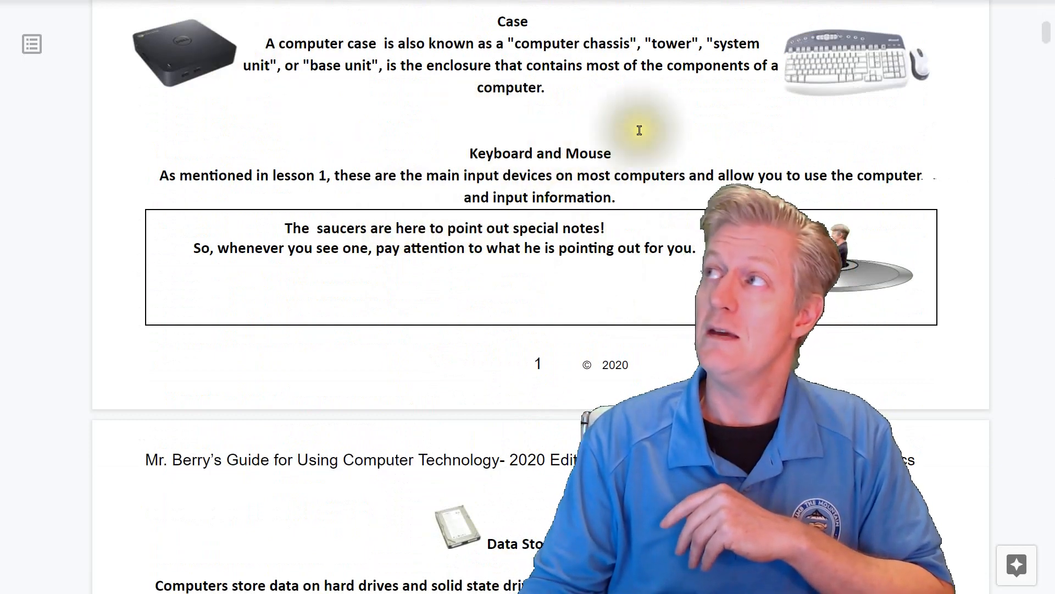
scroll(724, 198, "down", 1)
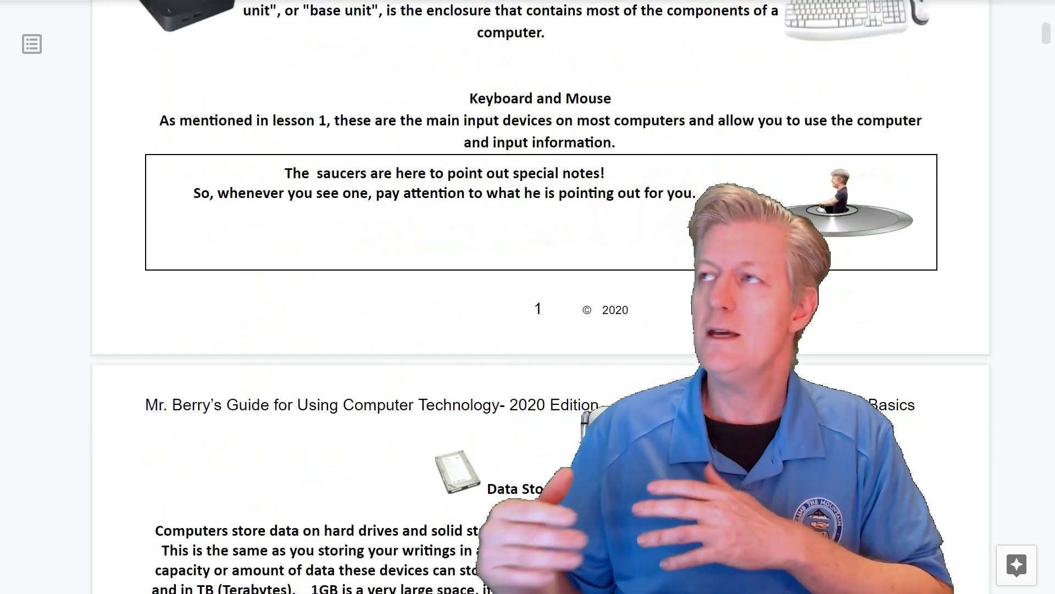
scroll(709, 207, "down", 2)
scroll(694, 214, "down", 2)
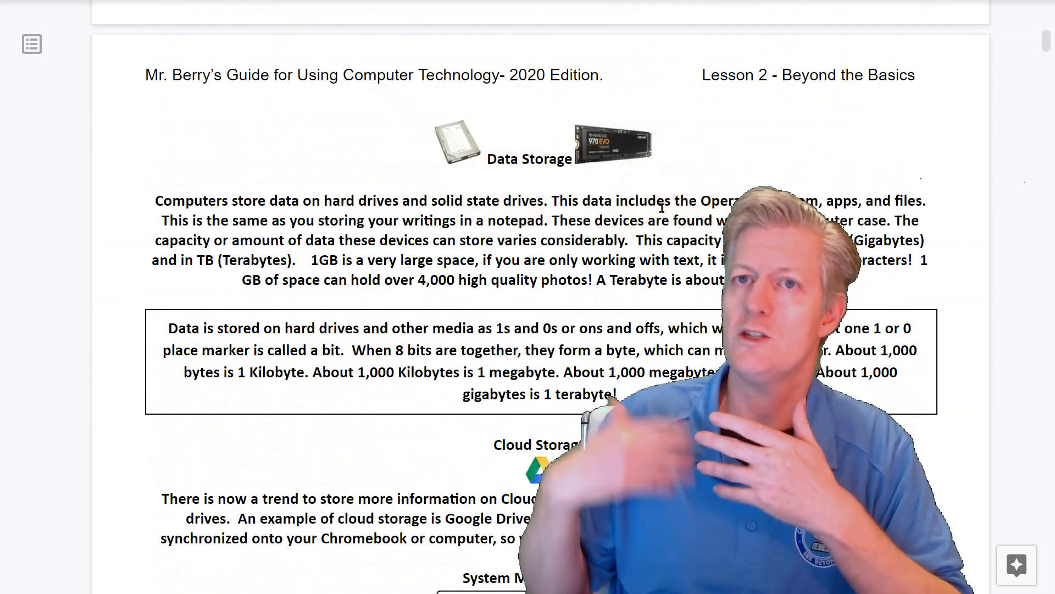
scroll(662, 207, "down", 1)
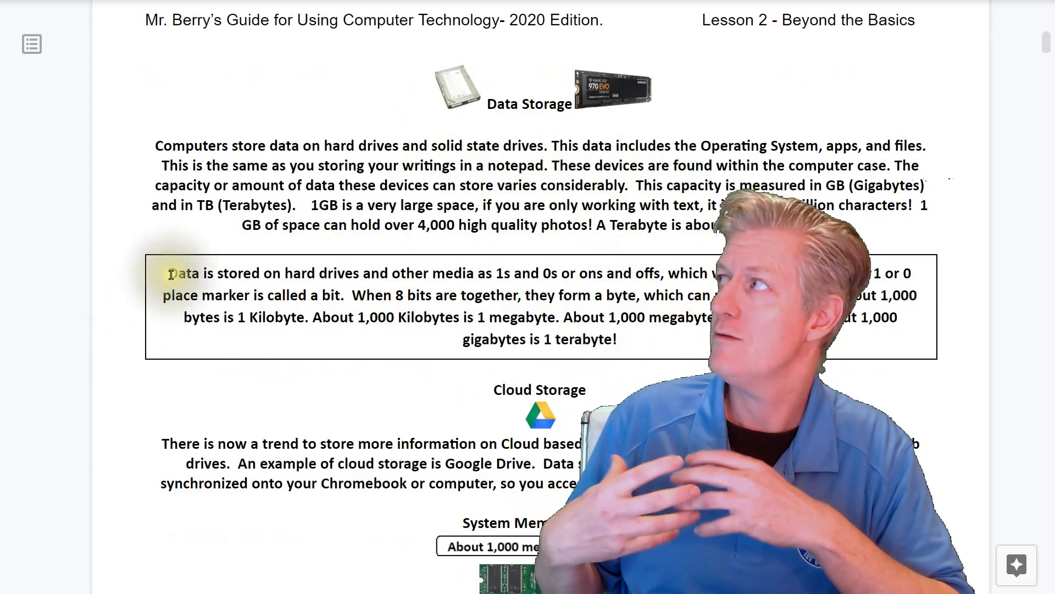
- Mark the opening words of the bits-and-bytes note, then clear the selection
left_click_drag(171, 272, 294, 276)
left_click(470, 342)
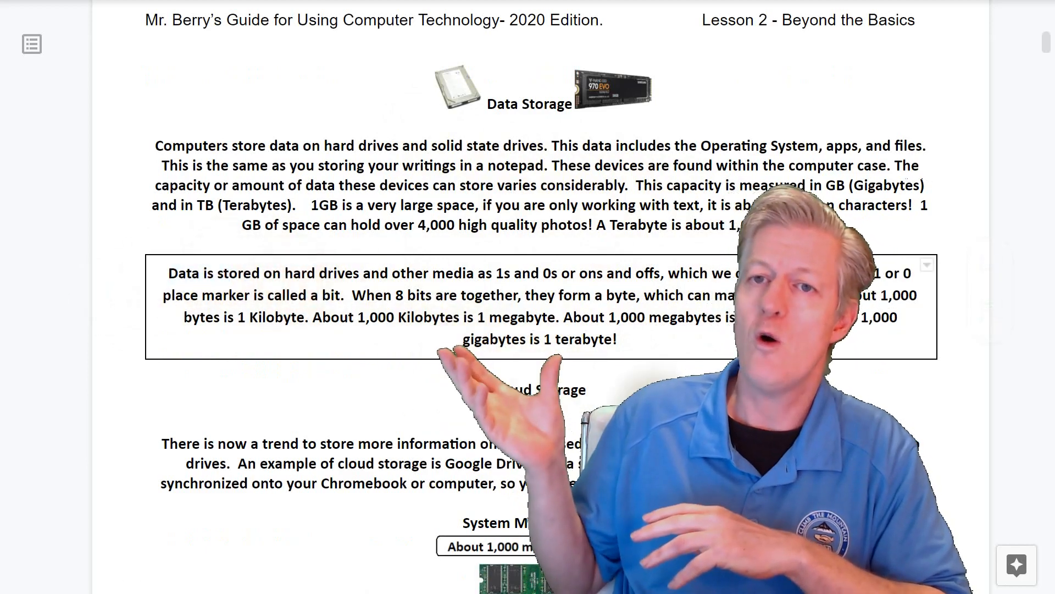
scroll(528, 297, "down", 5)
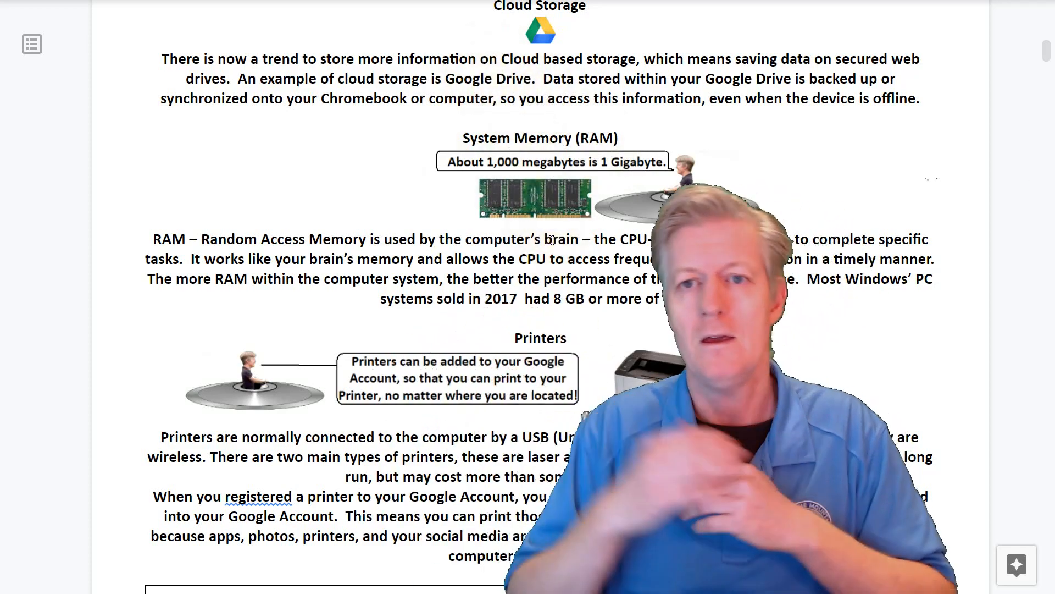
scroll(551, 239, "down", 5)
scroll(551, 239, "down", 5)
scroll(550, 239, "down", 5)
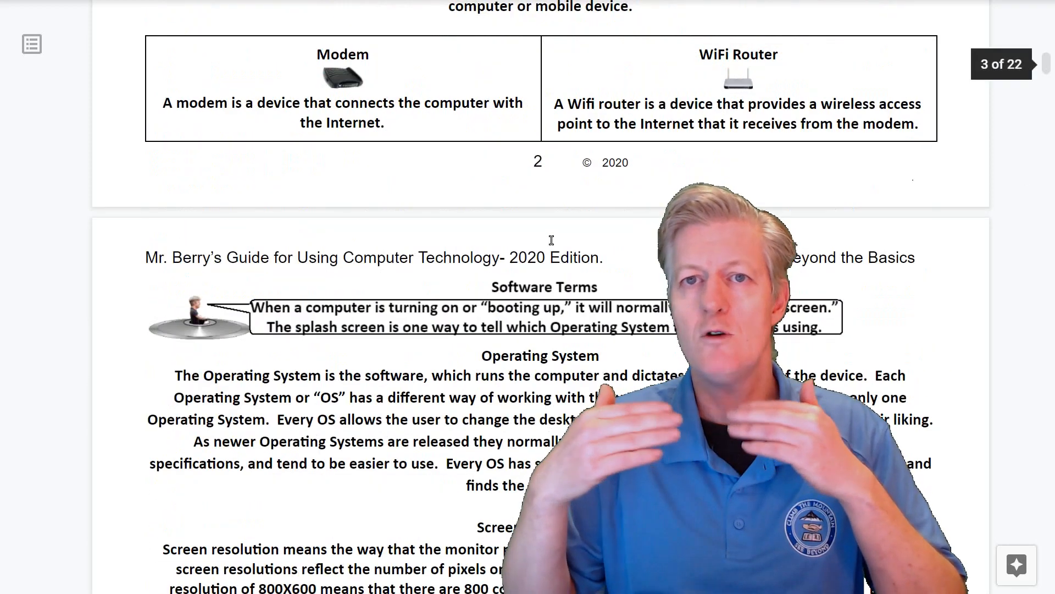
scroll(552, 239, "down", 3)
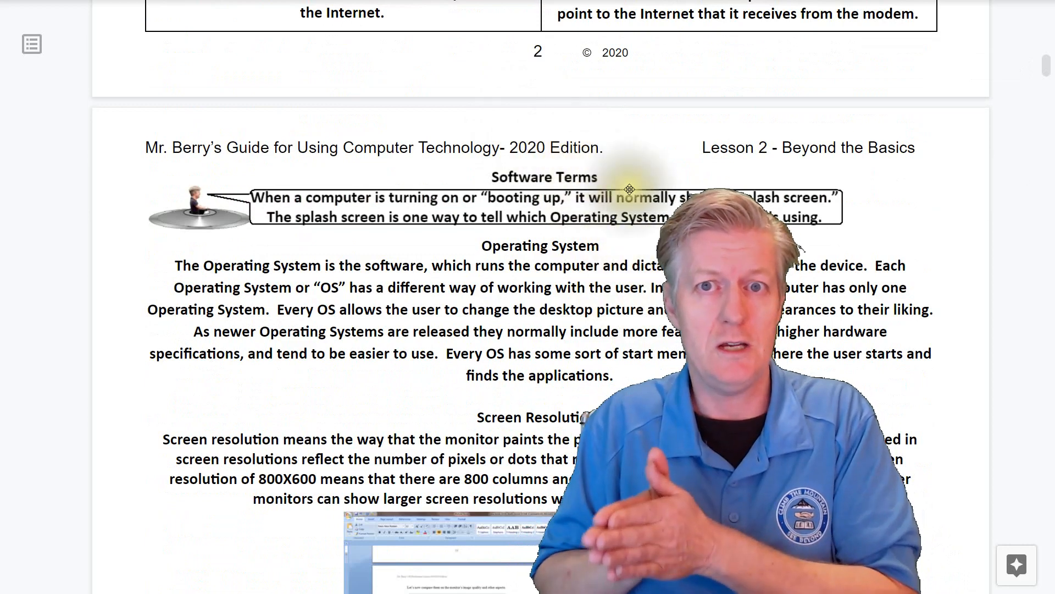
scroll(587, 417, "down", 3)
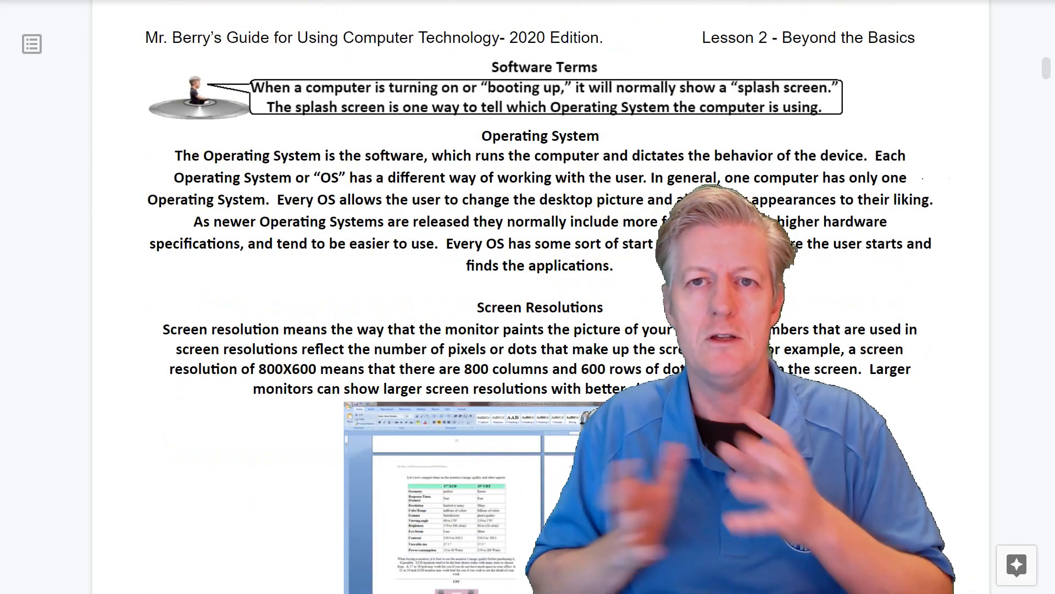
scroll(502, 231, "down", 2)
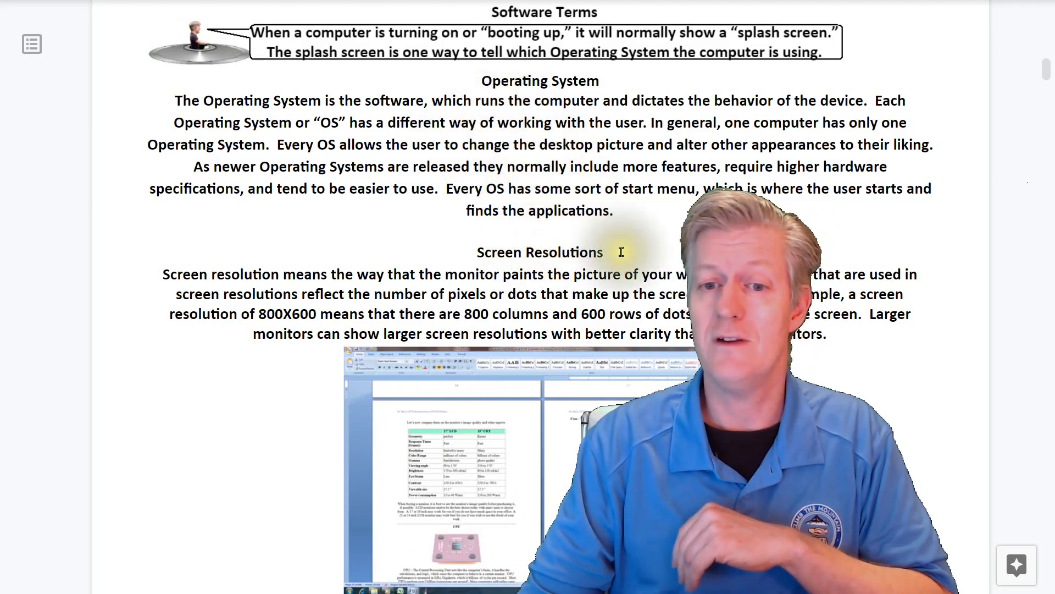
scroll(596, 176, "down", 3)
scroll(595, 175, "down", 2)
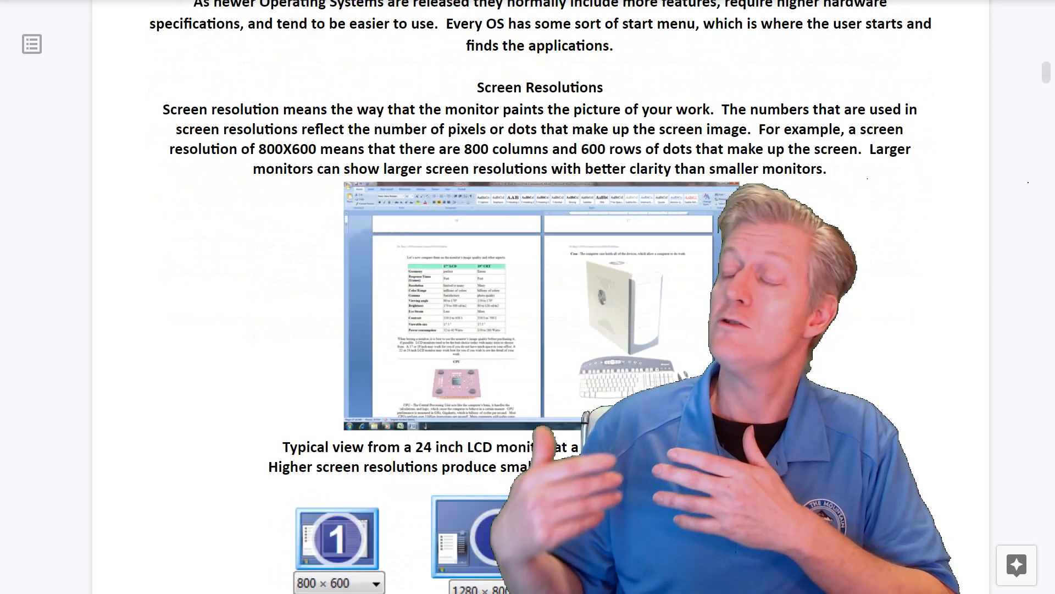
scroll(596, 176, "down", 3)
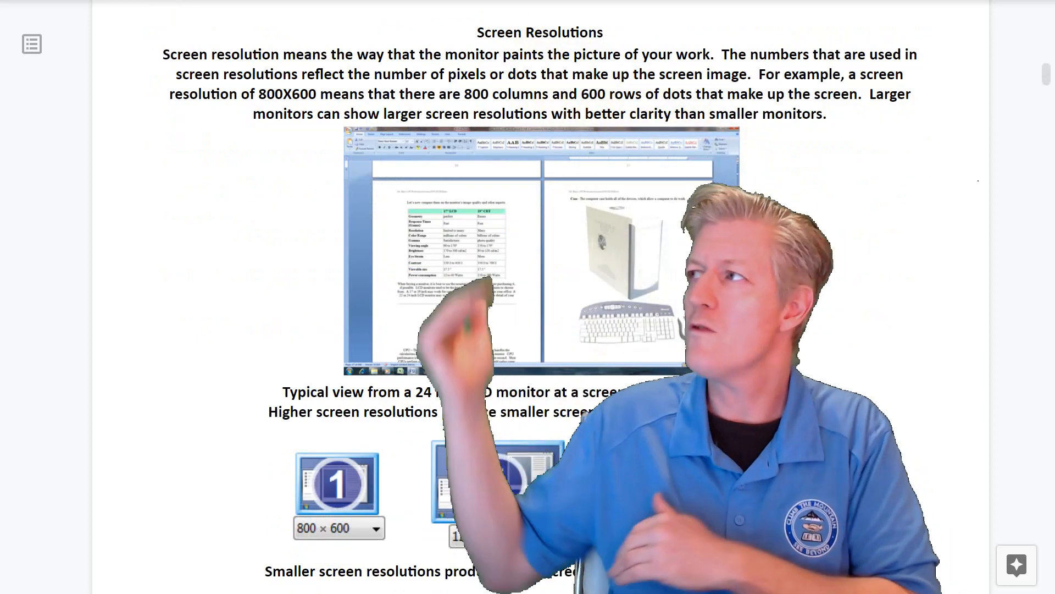
scroll(704, 161, "down", 3)
scroll(705, 161, "down", 3)
scroll(704, 162, "down", 3)
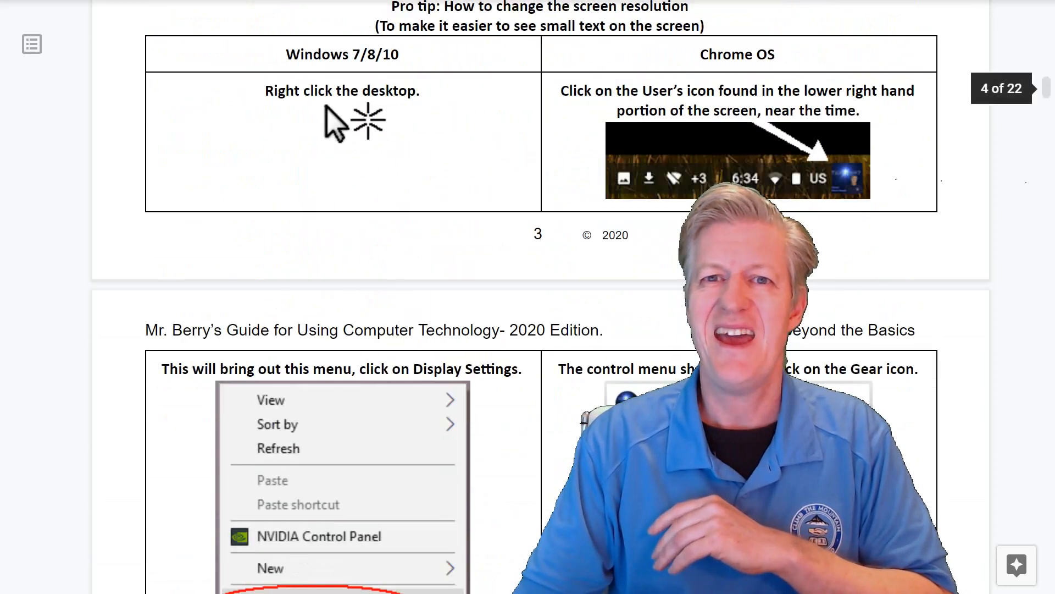
scroll(705, 161, "down", 3)
scroll(704, 161, "down", 3)
scroll(705, 160, "down", 3)
scroll(704, 160, "down", 3)
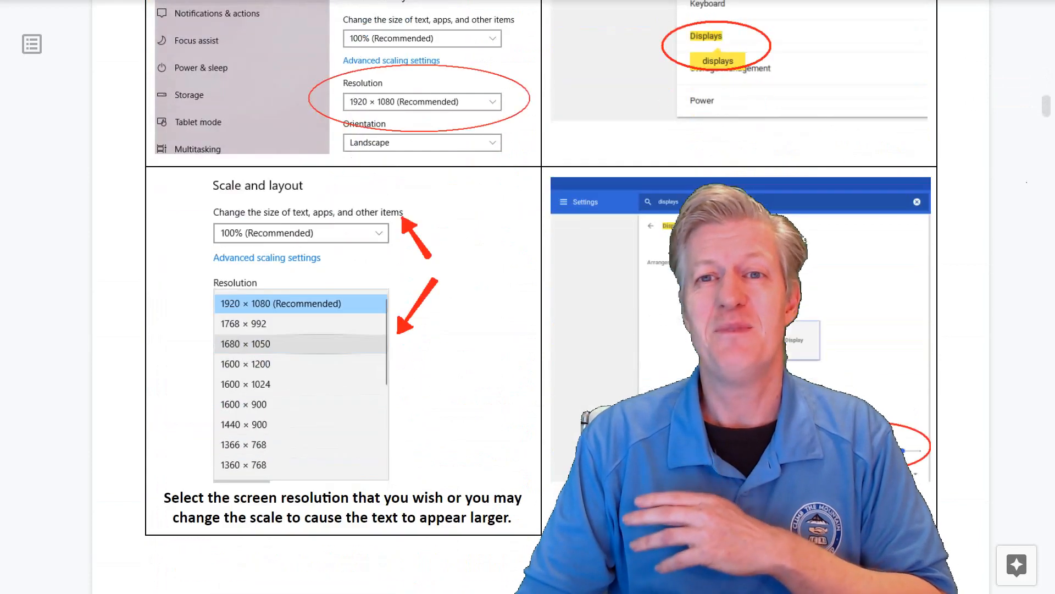
scroll(705, 161, "down", 3)
scroll(705, 161, "down", 3)
scroll(705, 161, "down", 3)
scroll(706, 161, "down", 3)
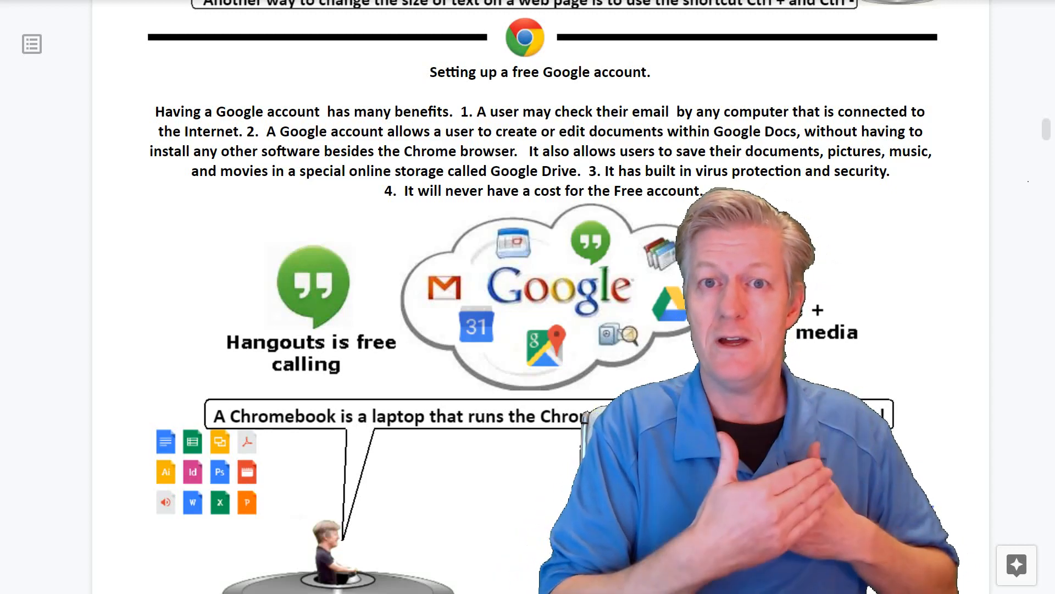
scroll(528, 297, "down", 3)
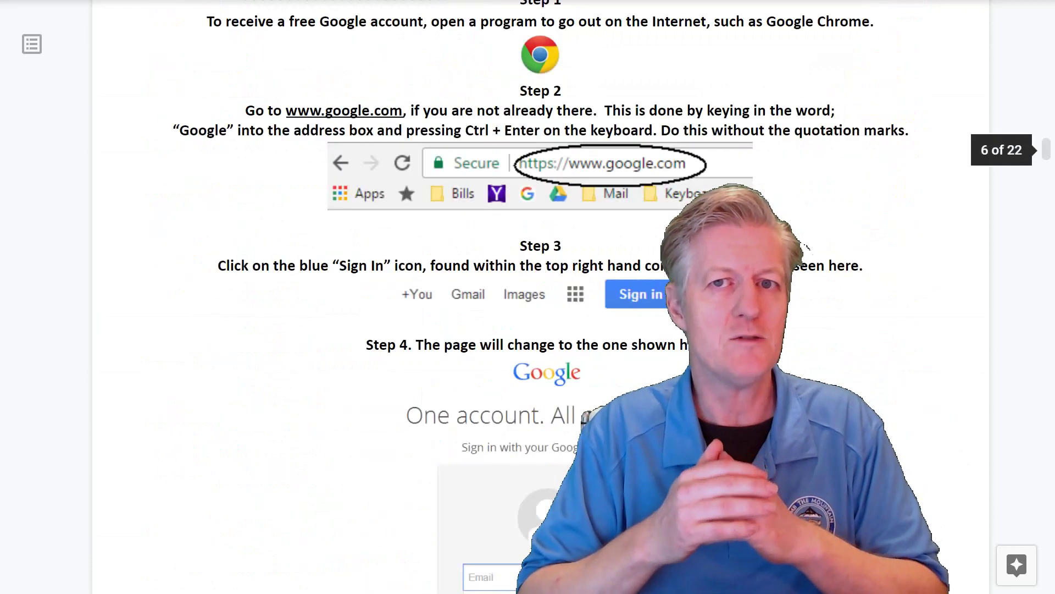
scroll(528, 298, "down", 5)
scroll(528, 297, "down", 5)
scroll(528, 297, "down", 4)
scroll(528, 297, "down", 3)
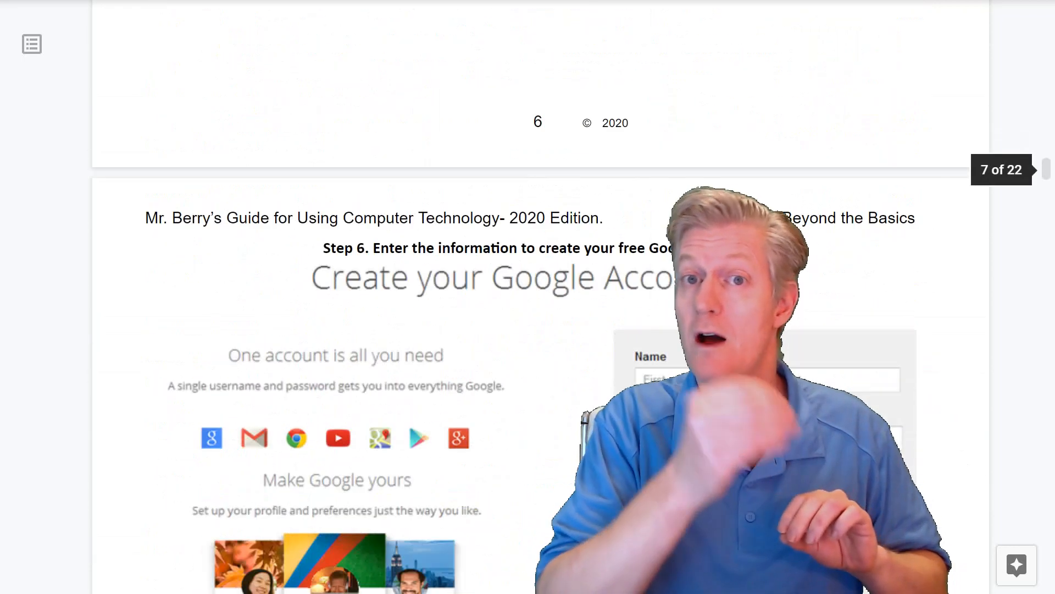
scroll(527, 297, "down", 3)
scroll(528, 297, "down", 3)
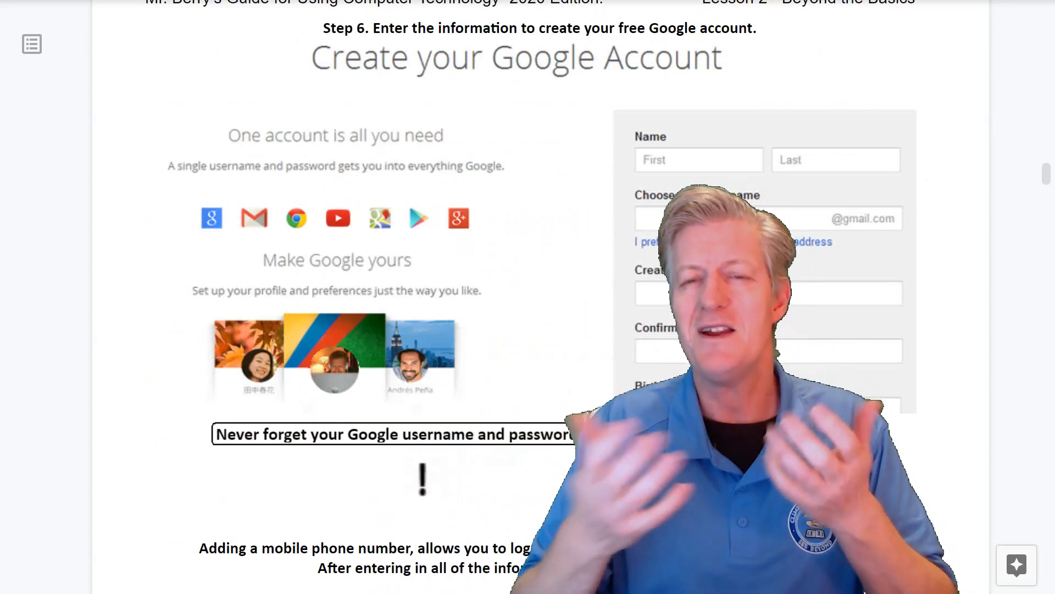
scroll(527, 297, "down", 2)
scroll(527, 296, "down", 3)
scroll(528, 298, "down", 4)
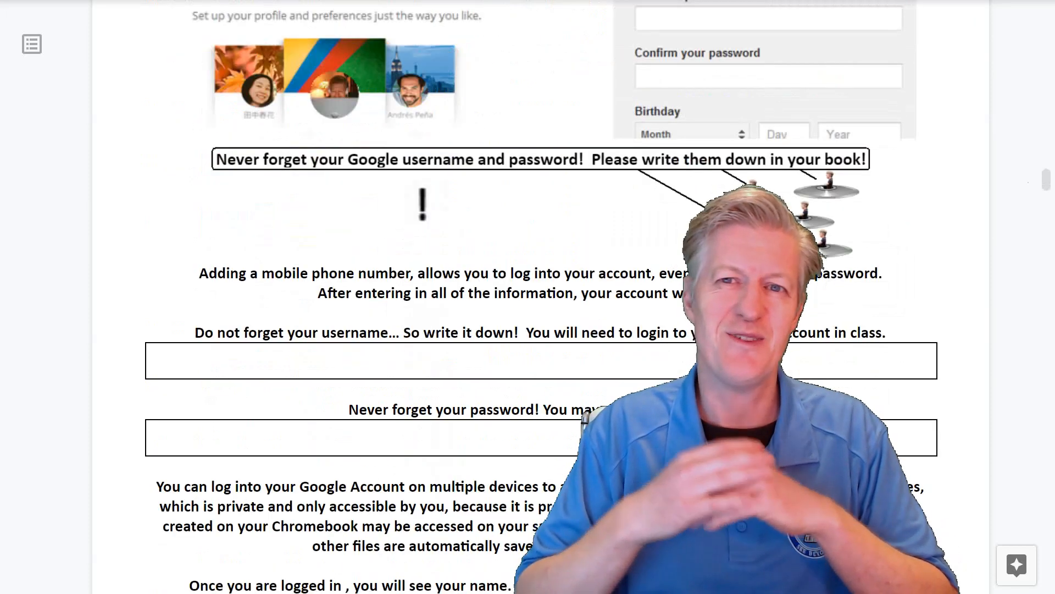
scroll(527, 296, "down", 2)
scroll(528, 297, "down", 3)
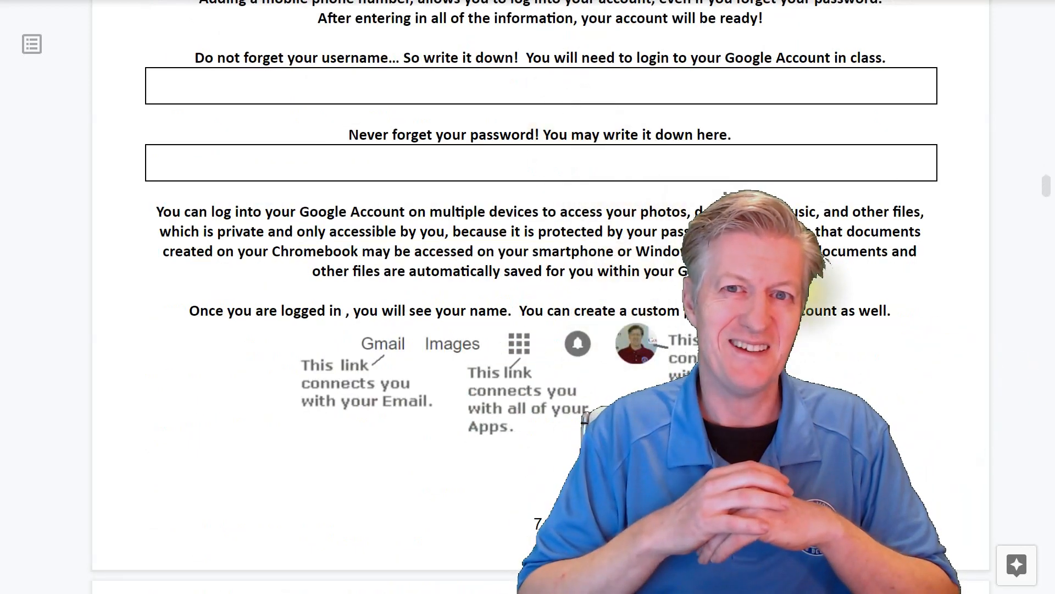
scroll(812, 321, "down", 5)
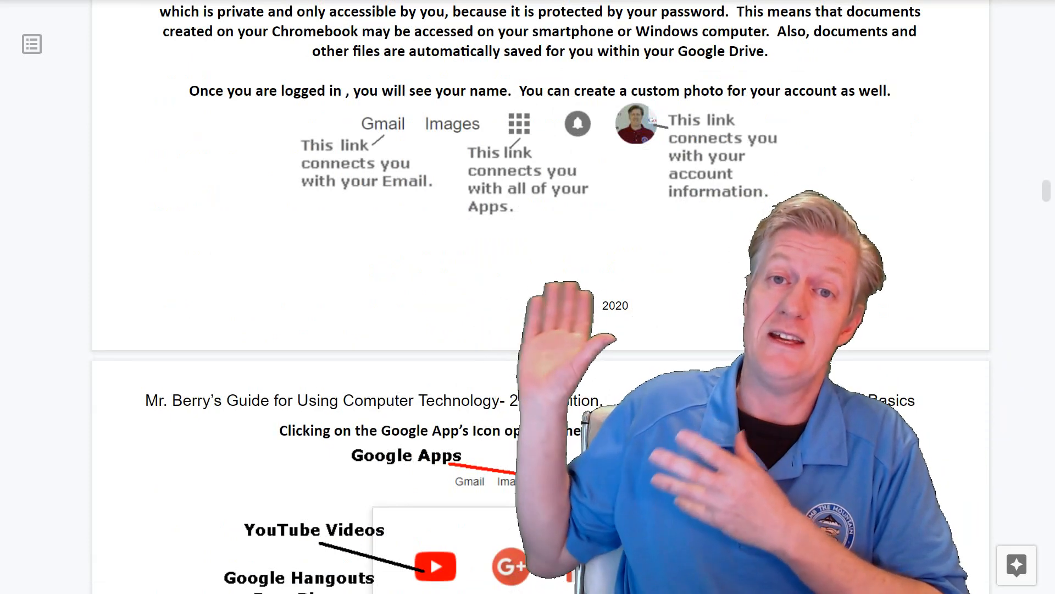
scroll(498, 130, "down", 1)
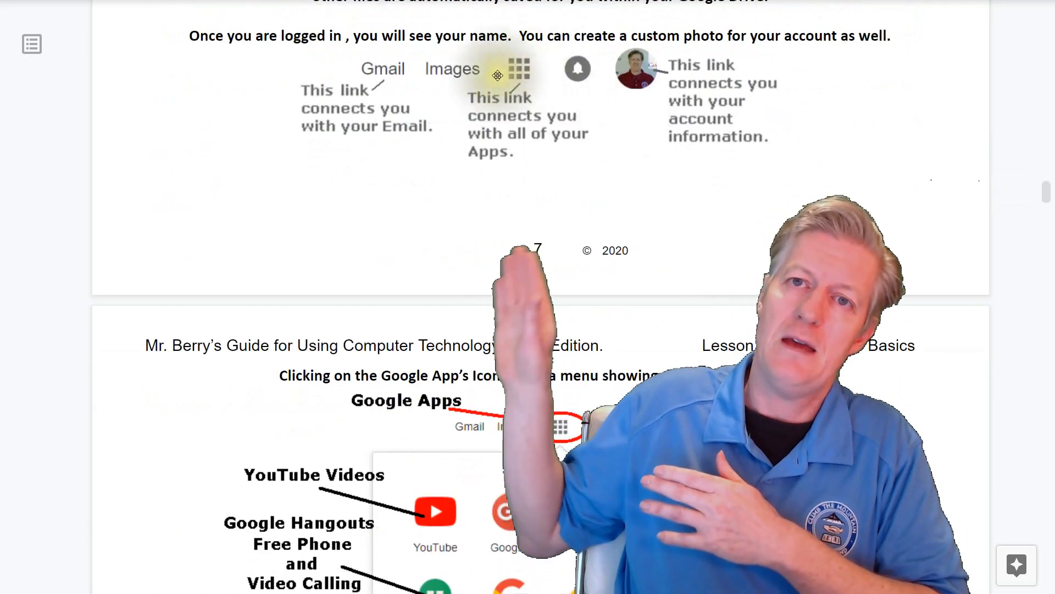
scroll(607, 318, "down", 3)
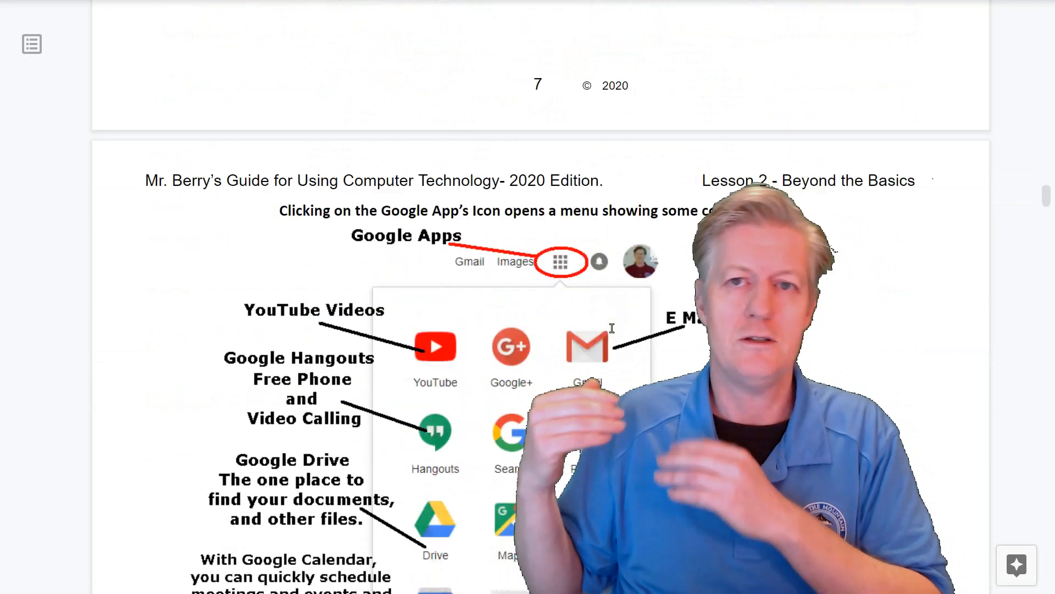
scroll(613, 329, "down", 3)
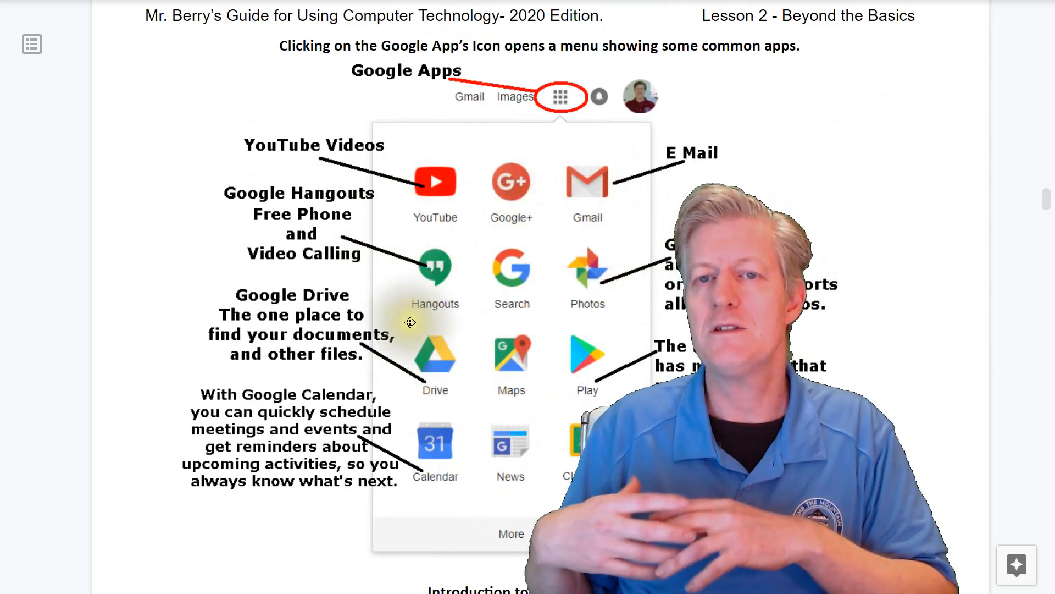
scroll(445, 355, "down", 8)
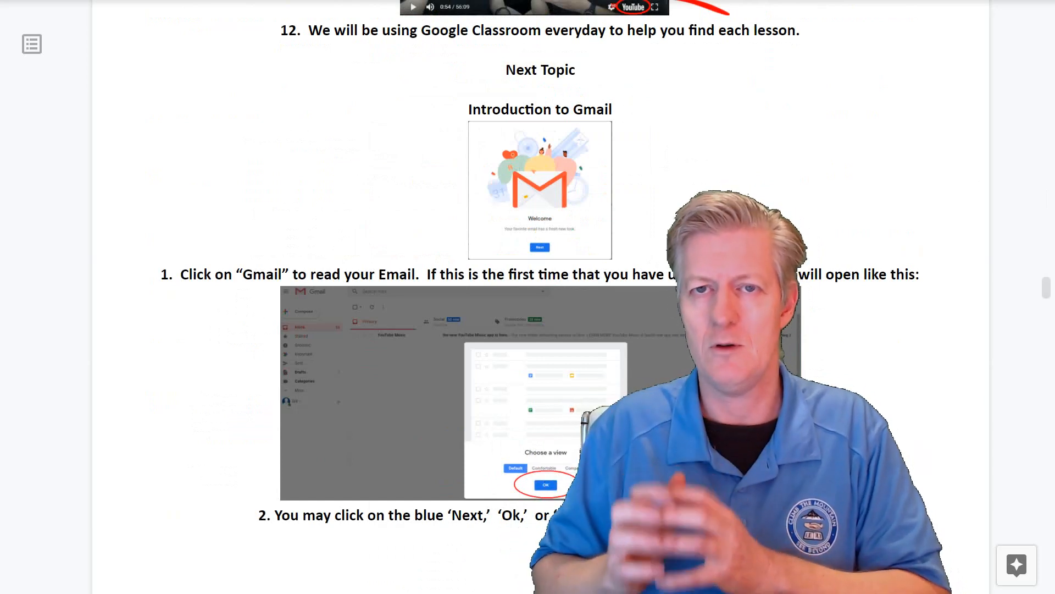
scroll(445, 330, "down", 3)
scroll(445, 330, "down", 3)
scroll(445, 330, "down", 3)
scroll(445, 330, "down", 3)
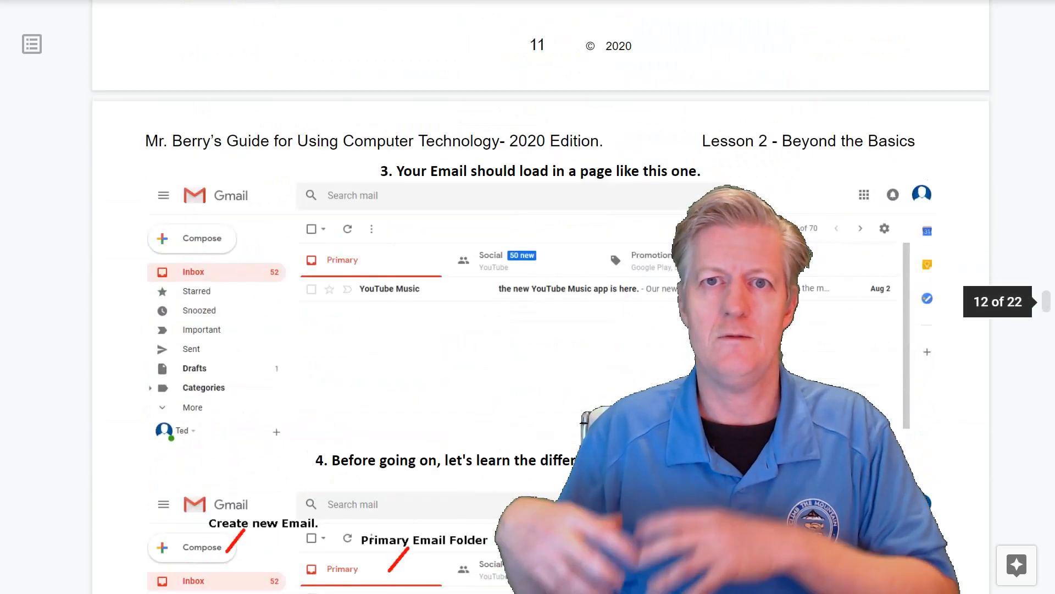
scroll(445, 330, "down", 2)
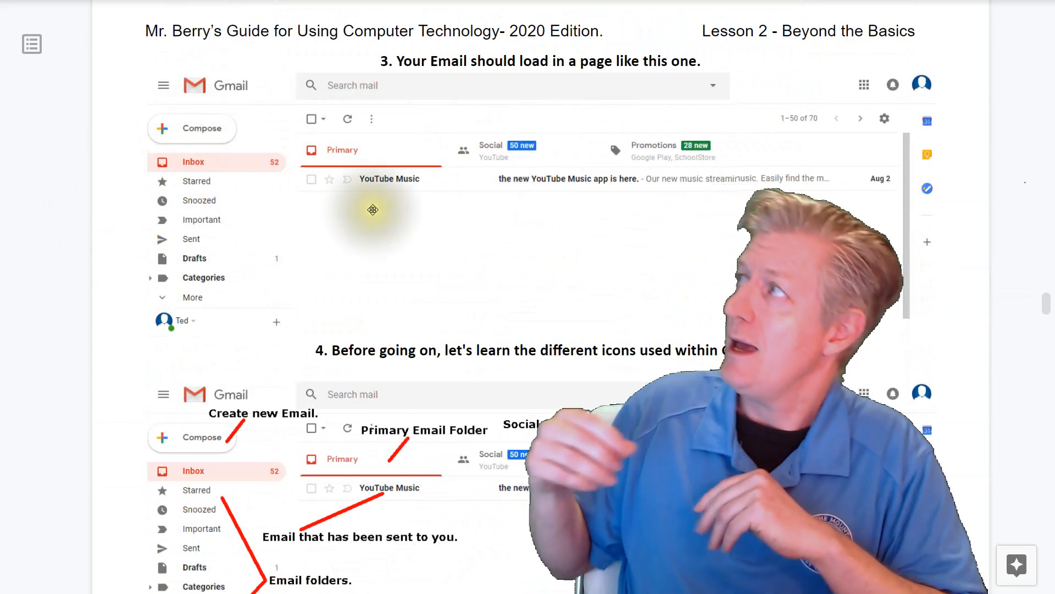
scroll(680, 314, "down", 3)
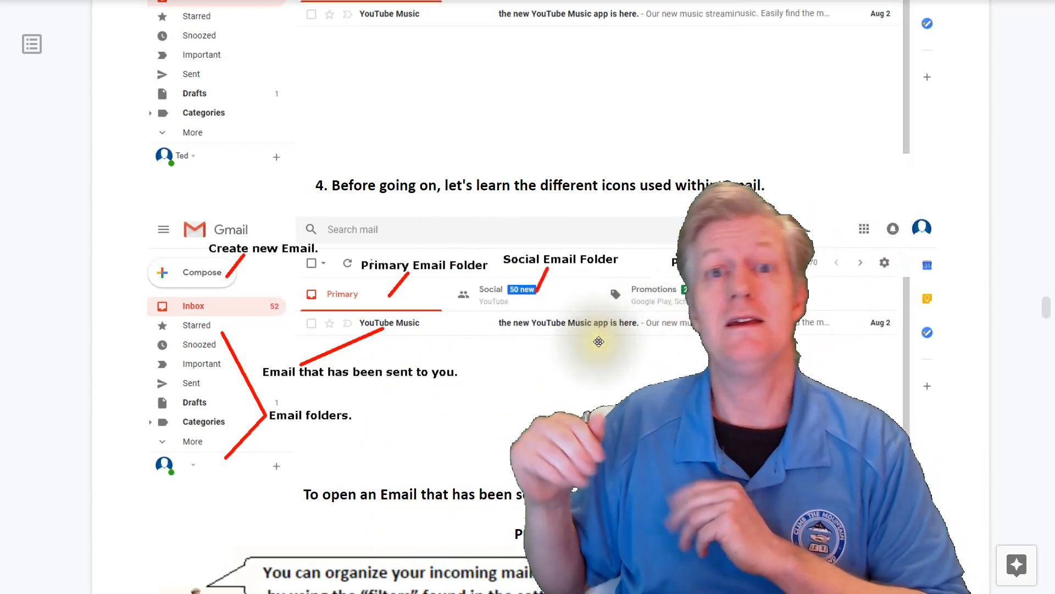
scroll(599, 342, "down", 1)
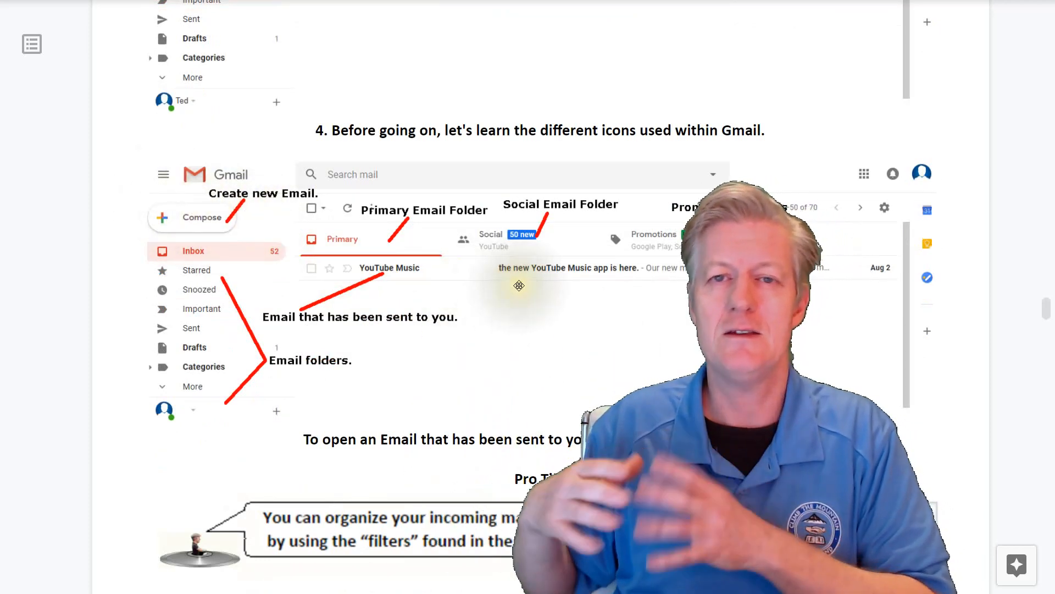
scroll(519, 286, "down", 3)
scroll(518, 286, "down", 5)
scroll(519, 285, "down", 4)
scroll(519, 285, "down", 2)
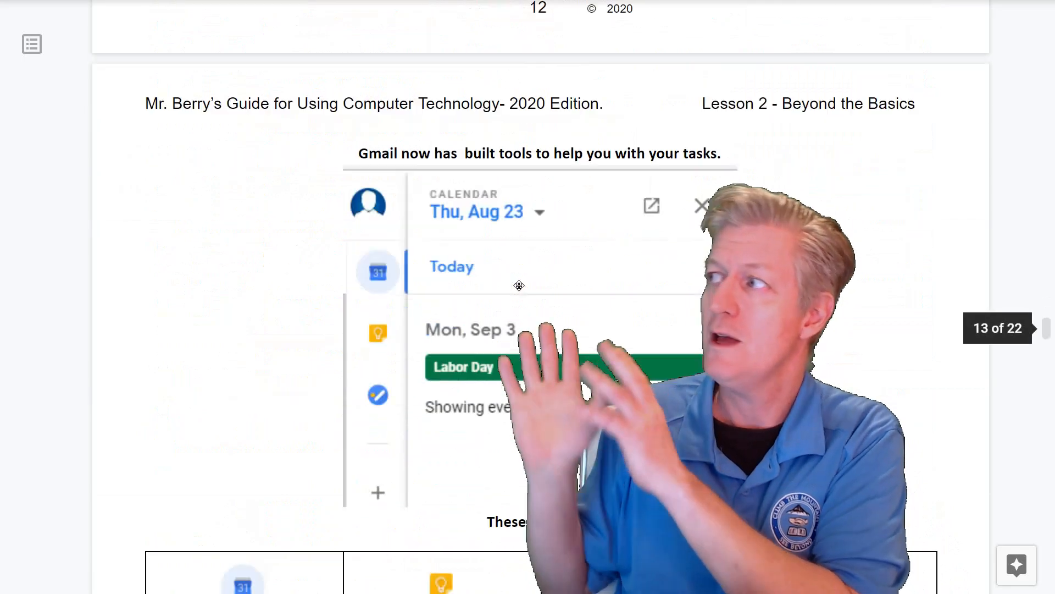
scroll(519, 285, "down", 5)
scroll(517, 287, "down", 5)
scroll(517, 286, "down", 5)
scroll(518, 286, "down", 3)
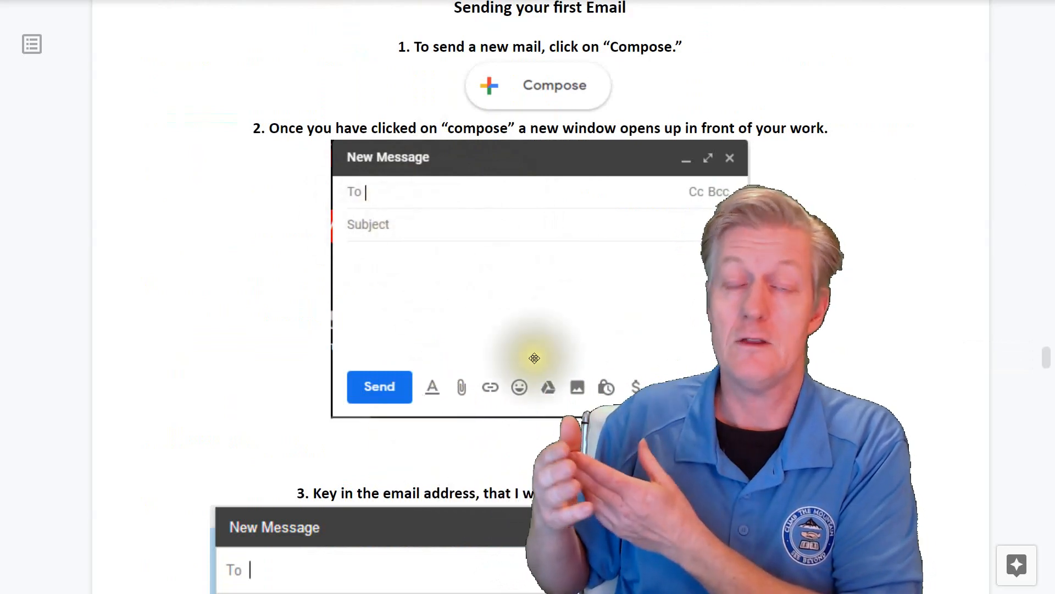
scroll(375, 354, "down", 2)
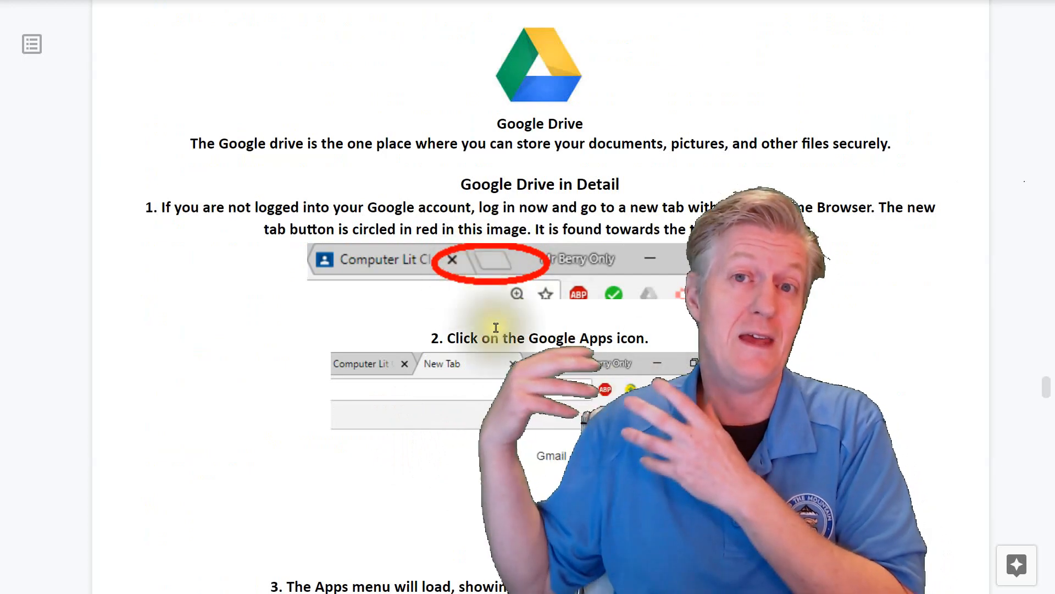
scroll(636, 390, "down", 5)
scroll(635, 390, "down", 5)
scroll(636, 390, "down", 3)
scroll(636, 390, "down", 5)
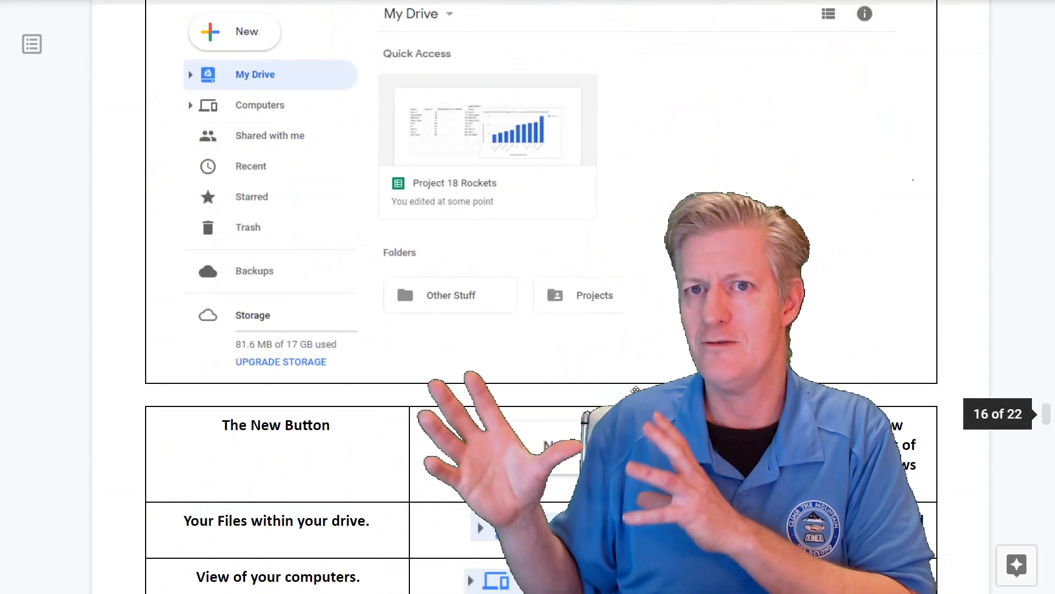
scroll(635, 390, "down", 3)
scroll(636, 390, "down", 5)
scroll(636, 391, "down", 5)
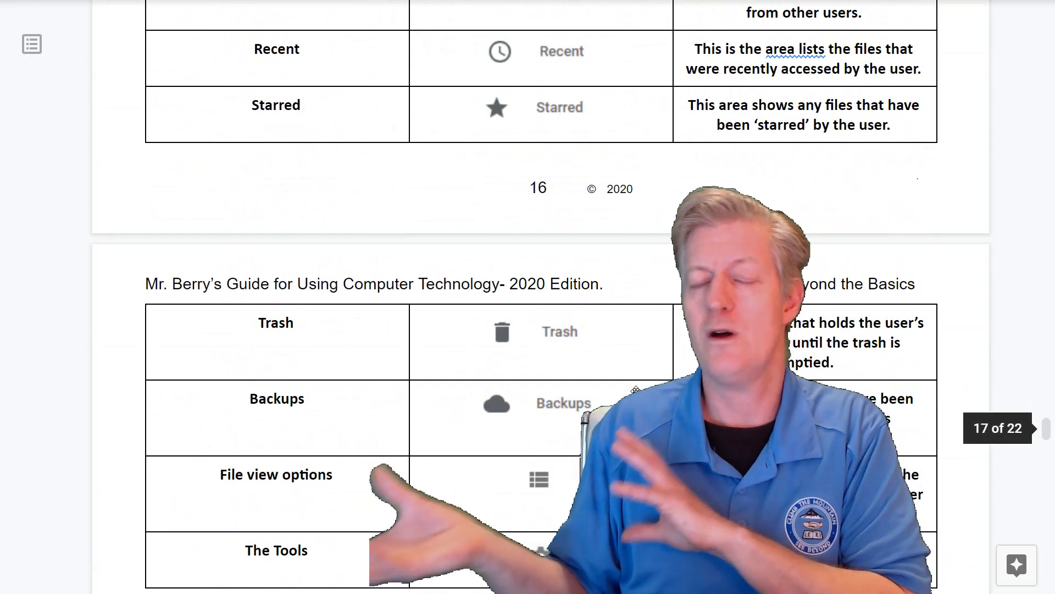
scroll(636, 391, "down", 4)
scroll(636, 391, "down", 4)
scroll(636, 391, "down", 4)
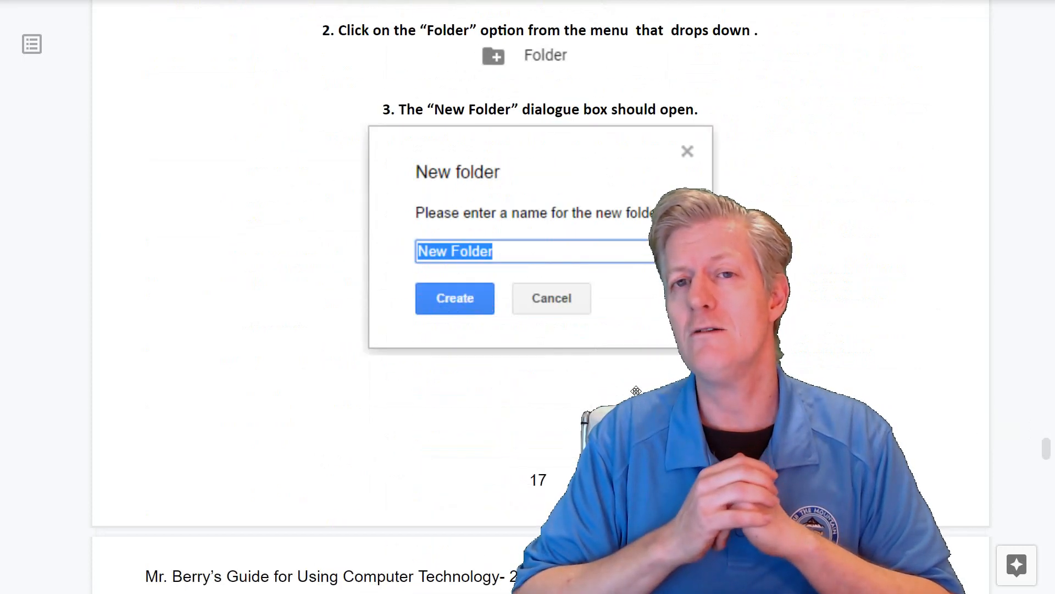
scroll(636, 390, "down", 4)
scroll(635, 391, "down", 4)
scroll(635, 390, "down", 5)
scroll(636, 391, "down", 4)
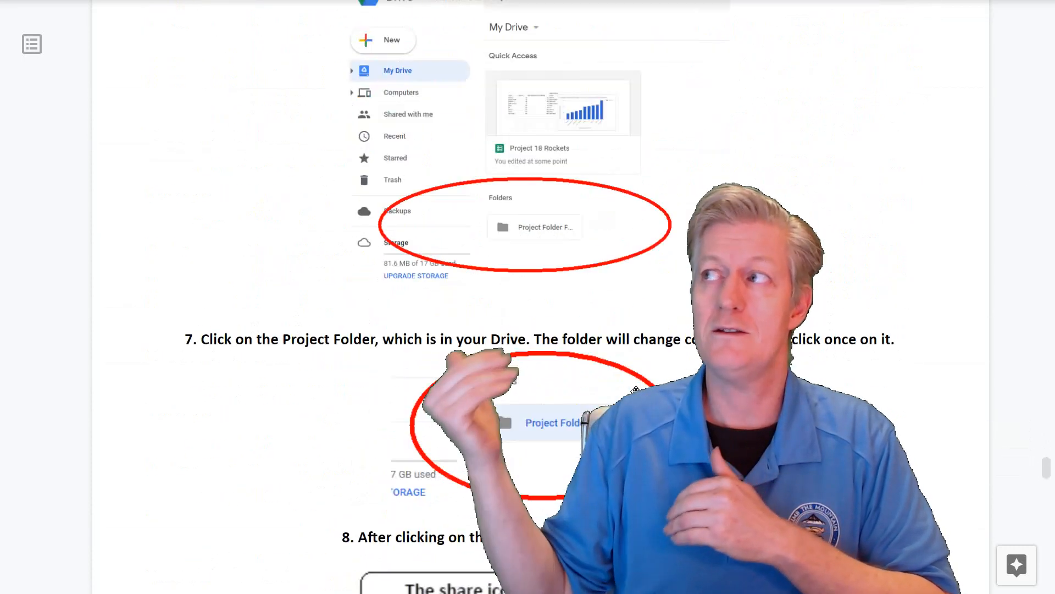
scroll(636, 390, "down", 3)
scroll(636, 391, "down", 3)
scroll(635, 391, "down", 4)
scroll(636, 390, "down", 4)
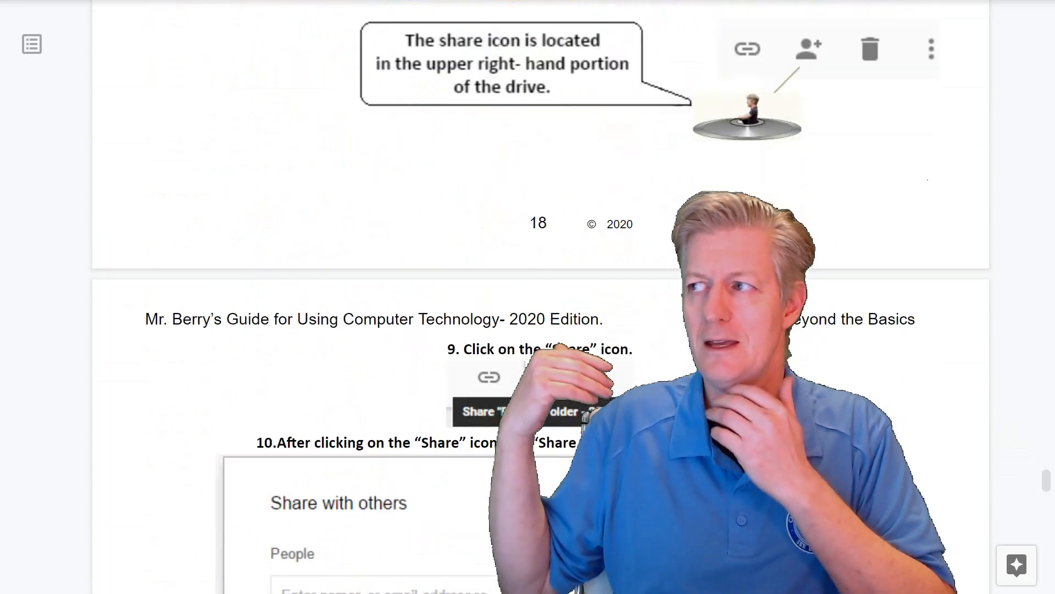
scroll(636, 391, "down", 2)
scroll(635, 389, "down", 2)
scroll(636, 391, "down", 4)
scroll(635, 390, "down", 2)
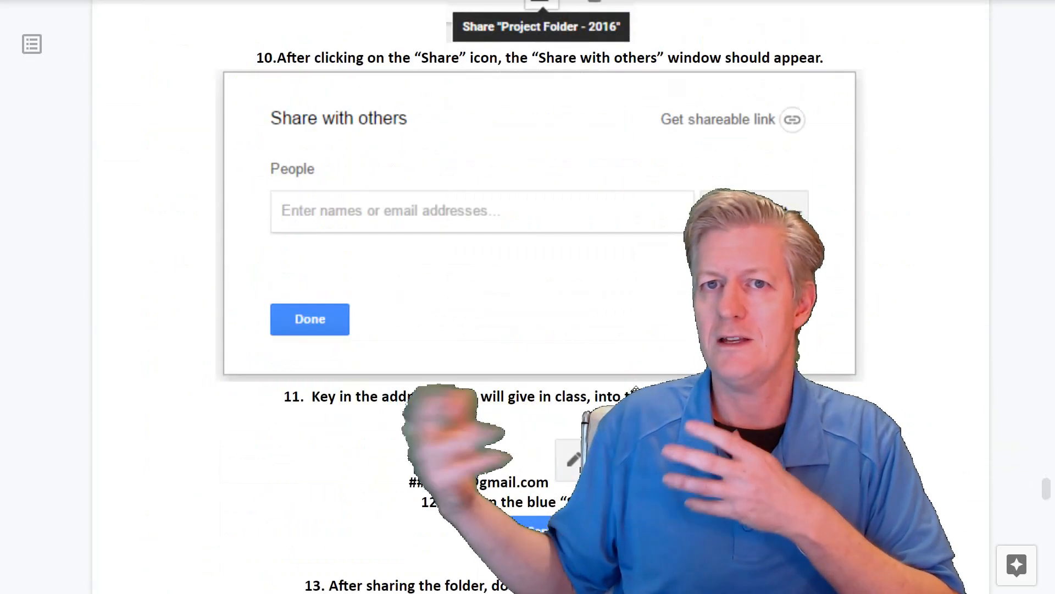
scroll(636, 390, "down", 4)
scroll(636, 390, "down", 3)
scroll(635, 390, "down", 3)
scroll(636, 390, "down", 5)
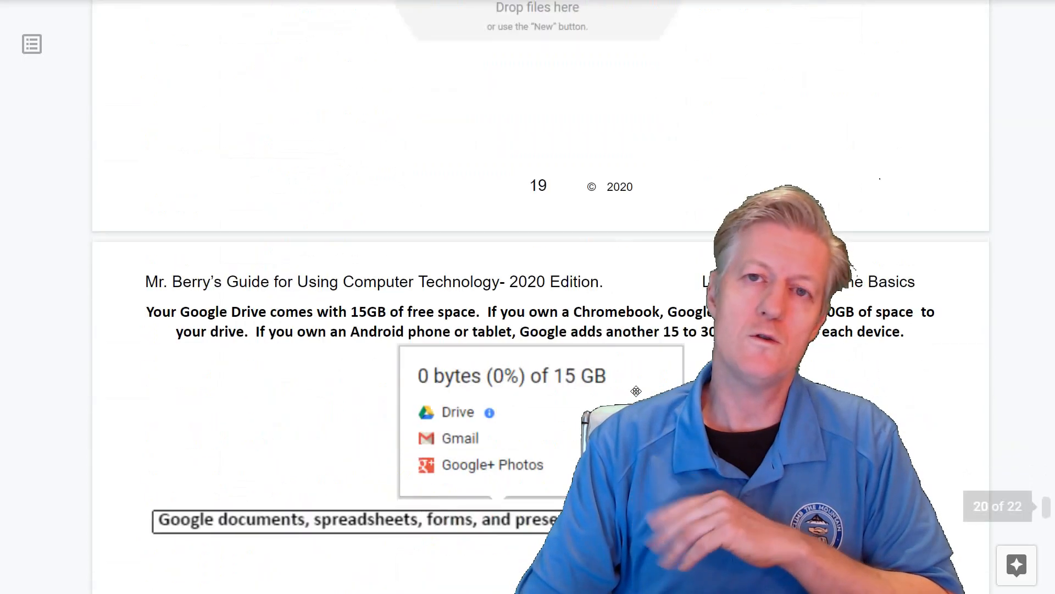
scroll(636, 389, "down", 1)
scroll(635, 390, "down", 2)
scroll(636, 391, "down", 3)
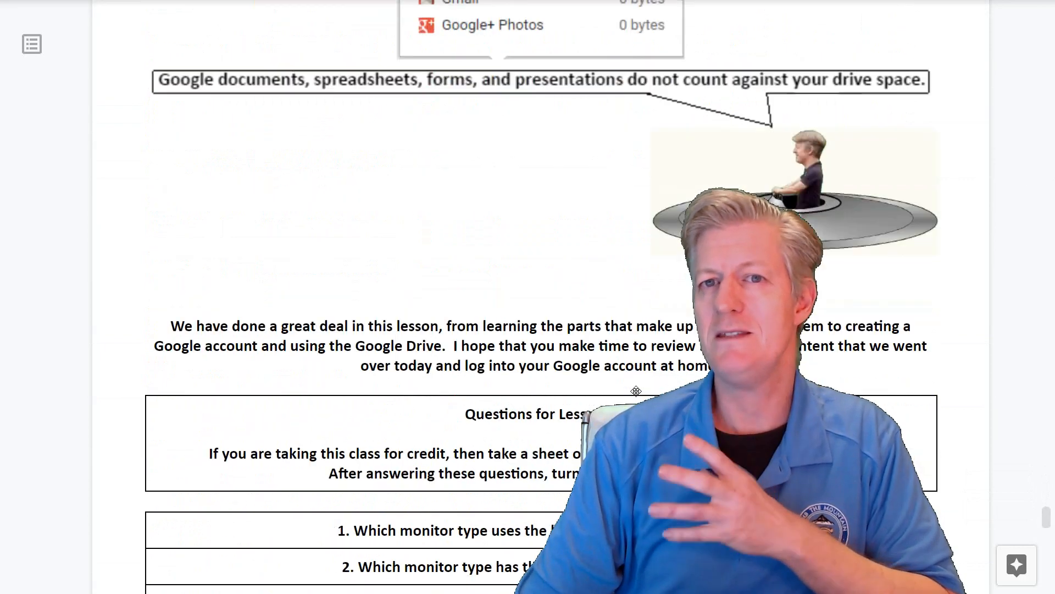
scroll(636, 391, "up", 2)
scroll(636, 390, "up", 5)
scroll(636, 390, "up", 4)
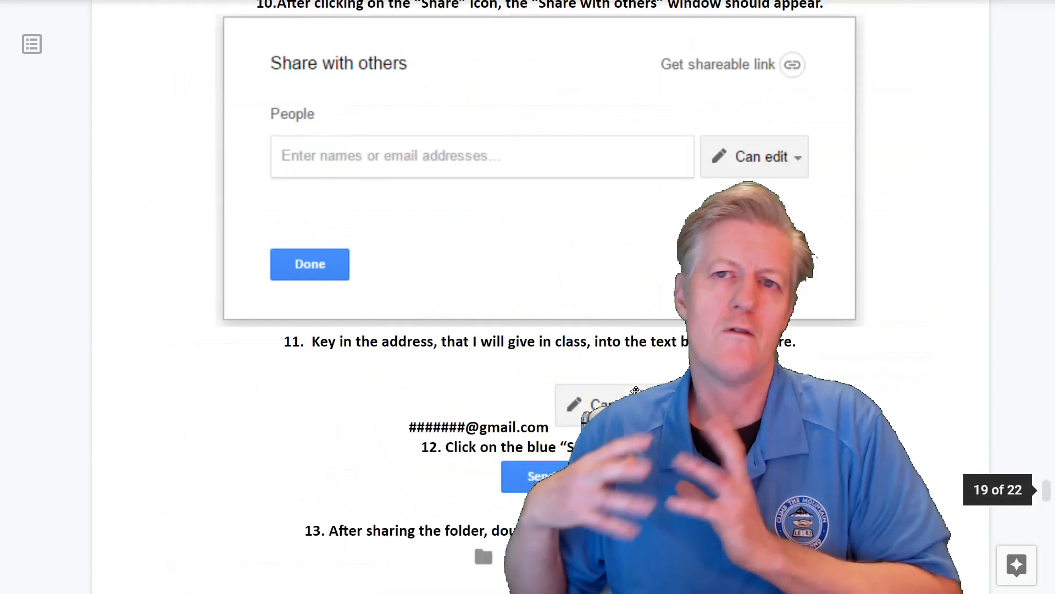
scroll(636, 390, "up", 4)
scroll(636, 389, "up", 4)
scroll(636, 390, "up", 2)
scroll(636, 390, "up", 4)
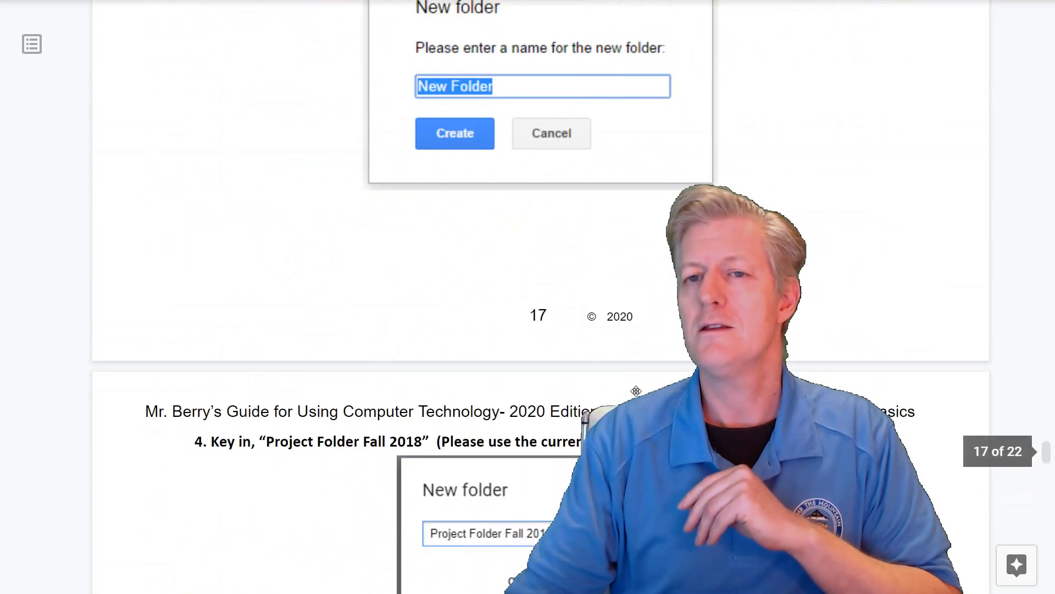
scroll(636, 389, "up", 4)
scroll(636, 390, "up", 5)
scroll(636, 390, "up", 3)
scroll(636, 390, "up", 3)
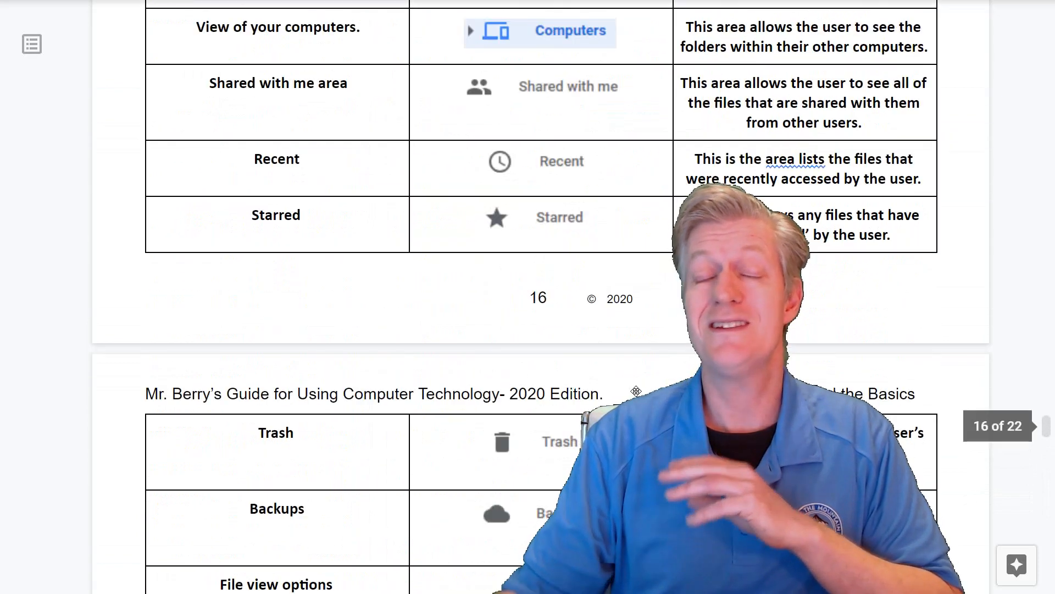
scroll(635, 391, "up", 3)
scroll(636, 390, "up", 5)
scroll(636, 391, "down", 2)
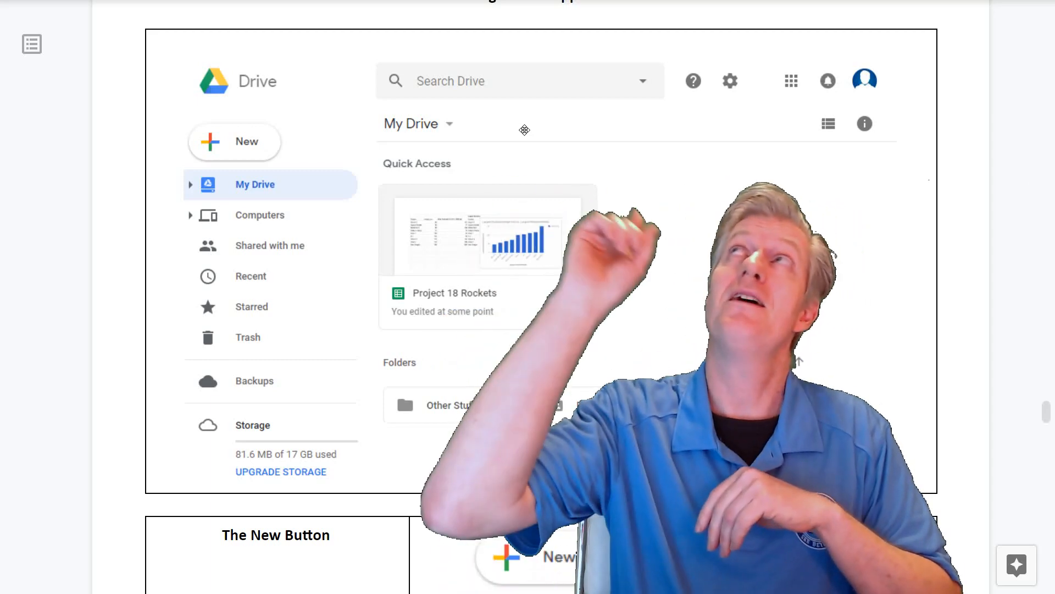
scroll(551, 130, "down", 3)
scroll(639, 242, "down", 5)
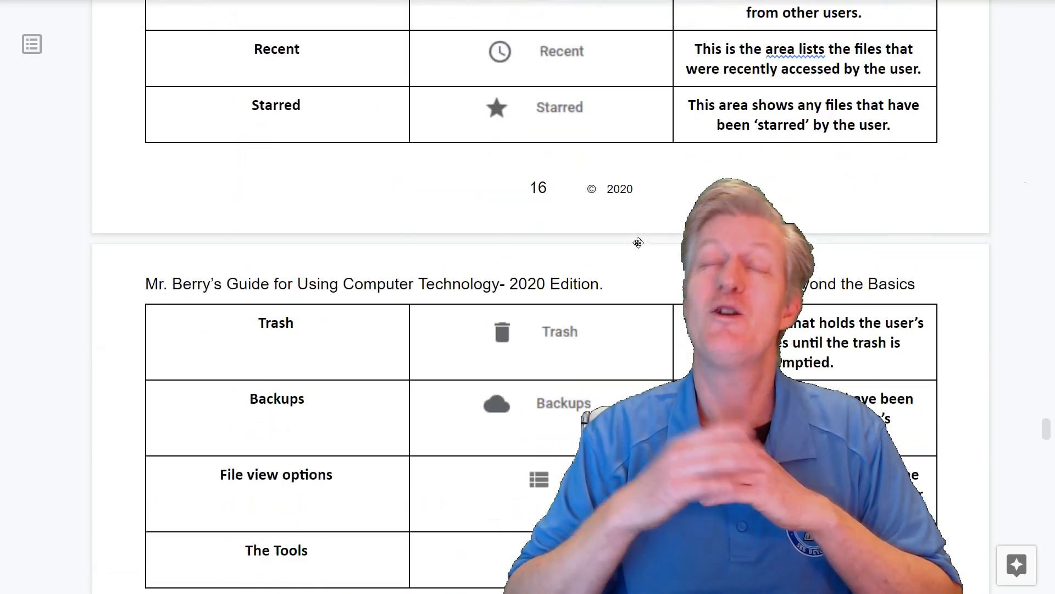
scroll(638, 243, "down", 4)
scroll(638, 243, "down", 3)
scroll(638, 242, "down", 3)
scroll(638, 242, "down", 2)
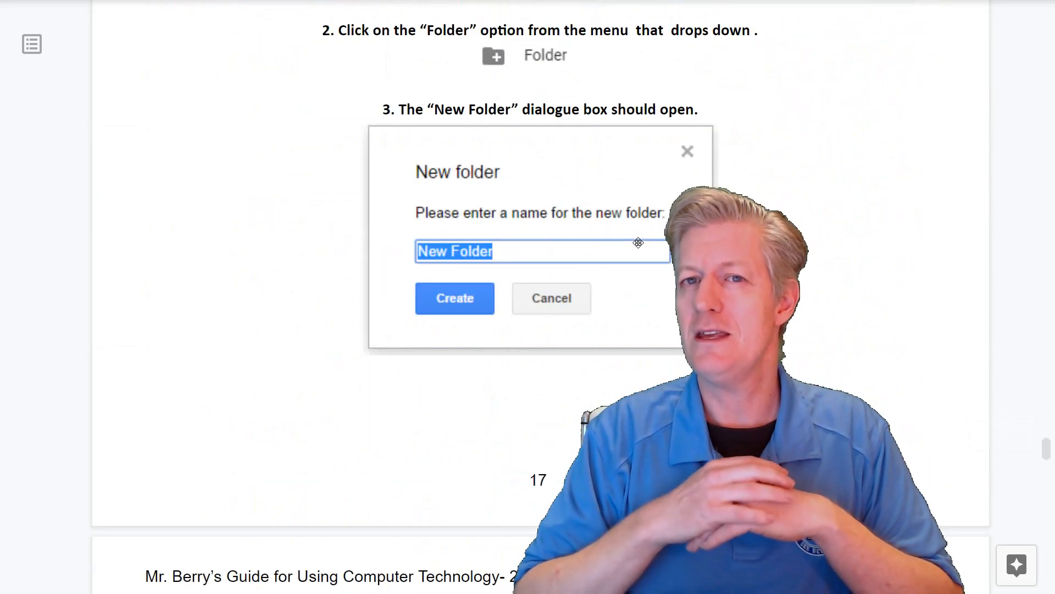
scroll(639, 242, "down", 4)
scroll(638, 243, "down", 3)
scroll(638, 242, "down", 3)
scroll(638, 243, "down", 3)
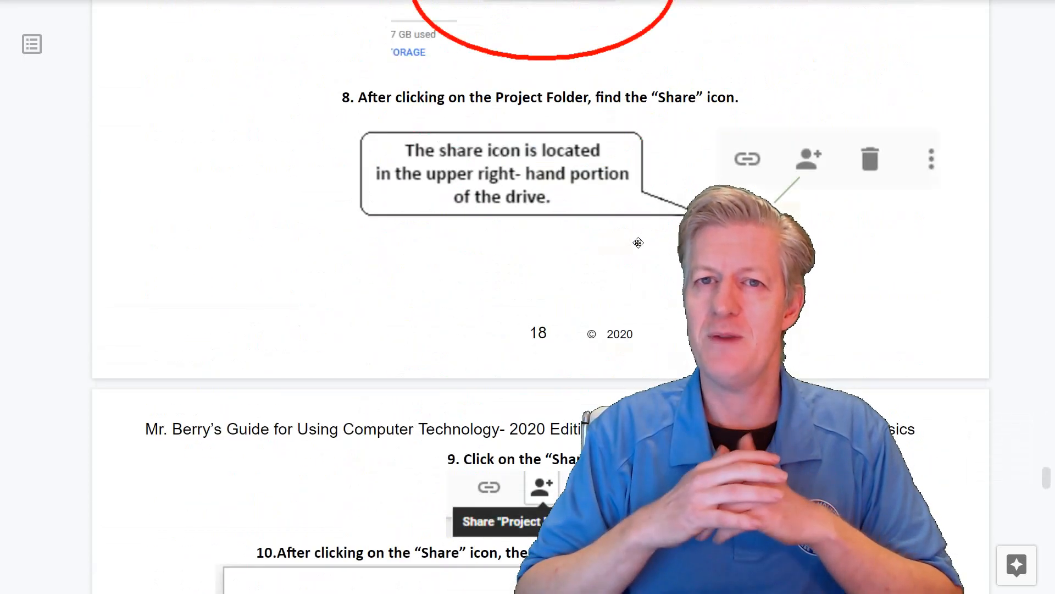
scroll(639, 243, "down", 4)
scroll(639, 242, "down", 3)
scroll(639, 242, "down", 3)
scroll(638, 243, "down", 4)
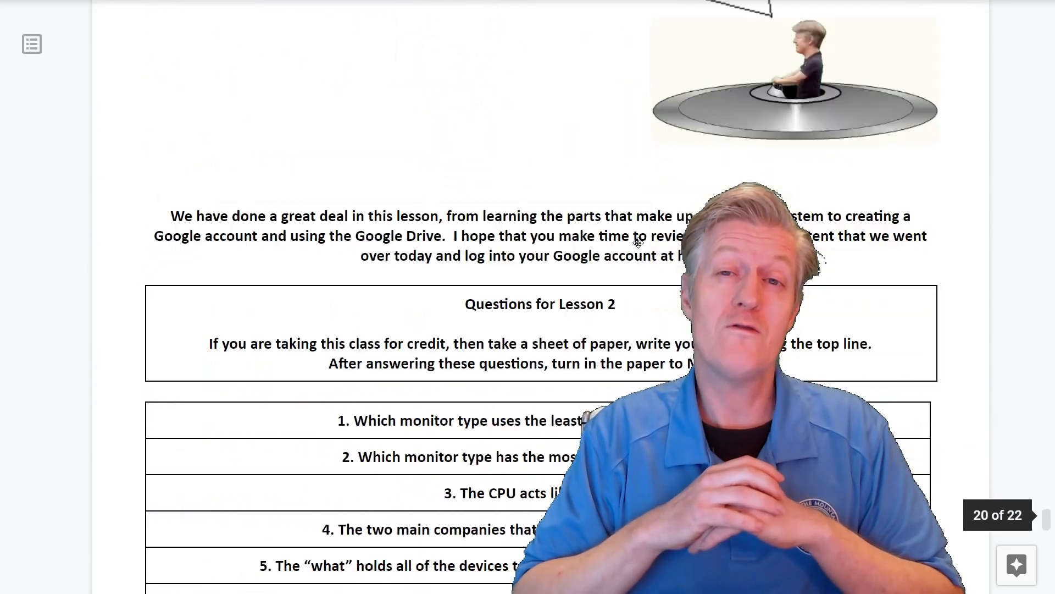
scroll(639, 243, "down", 4)
scroll(638, 243, "down", 3)
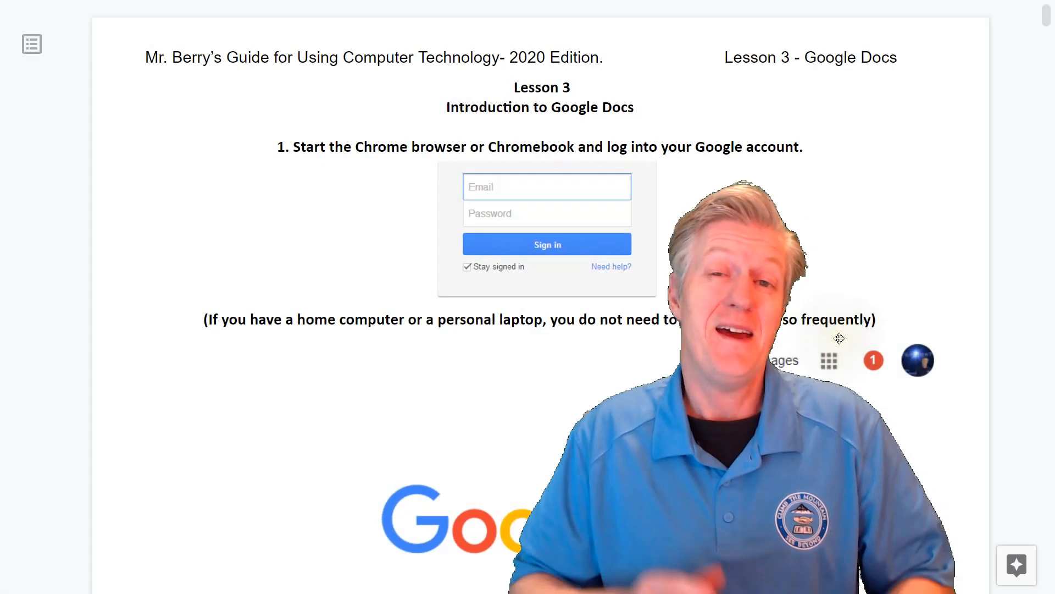
scroll(527, 248, "down", 3)
scroll(528, 247, "down", 4)
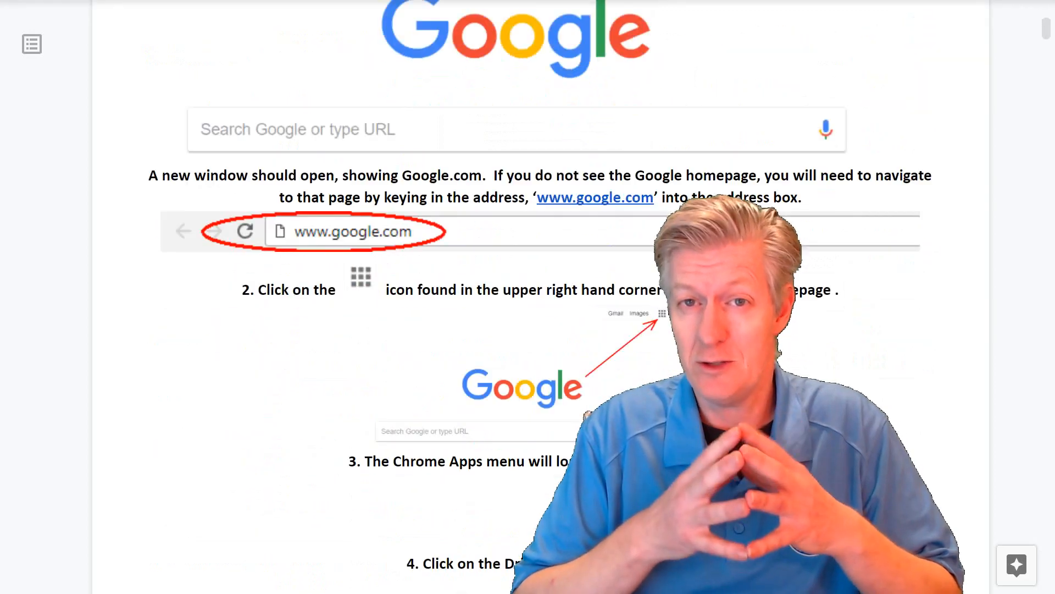
scroll(528, 248, "down", 3)
scroll(527, 248, "down", 4)
scroll(528, 247, "down", 3)
scroll(528, 248, "down", 4)
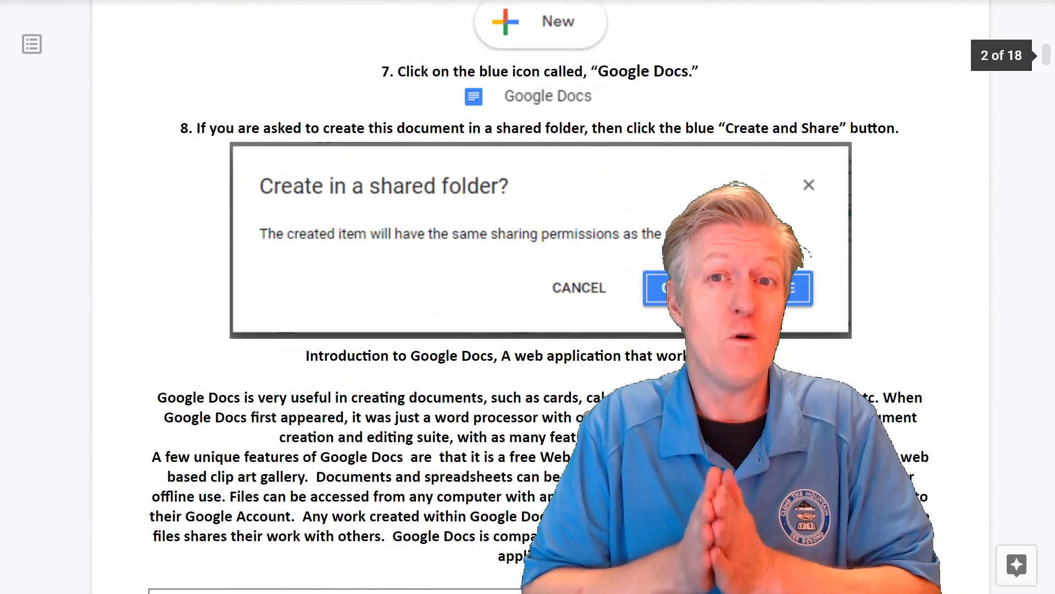
scroll(528, 248, "down", 4)
scroll(527, 247, "down", 4)
scroll(528, 248, "down", 4)
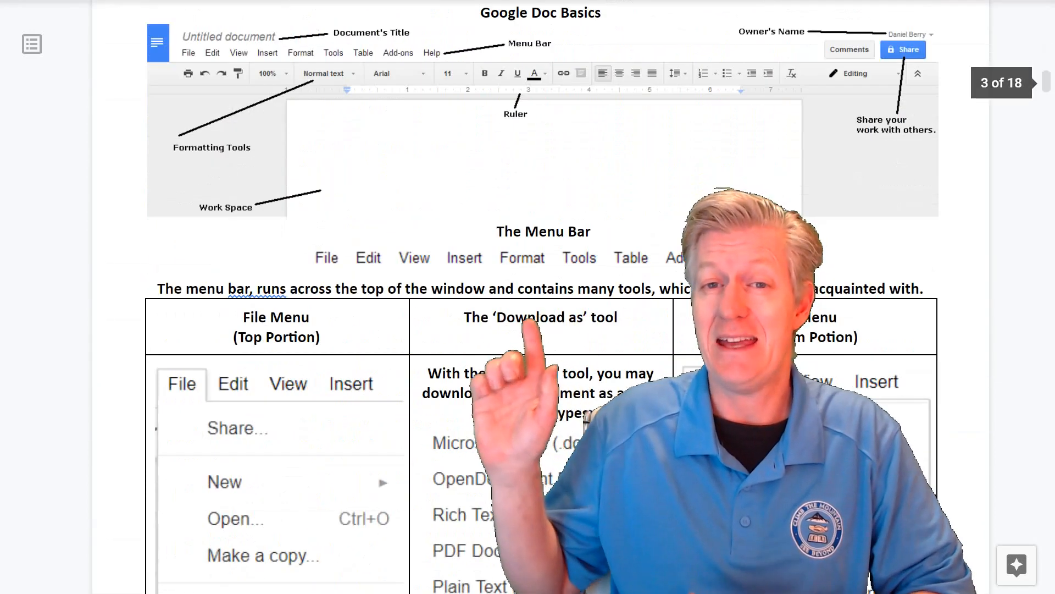
scroll(528, 248, "down", 2)
scroll(528, 248, "down", 3)
scroll(528, 248, "down", 3)
scroll(527, 248, "down", 3)
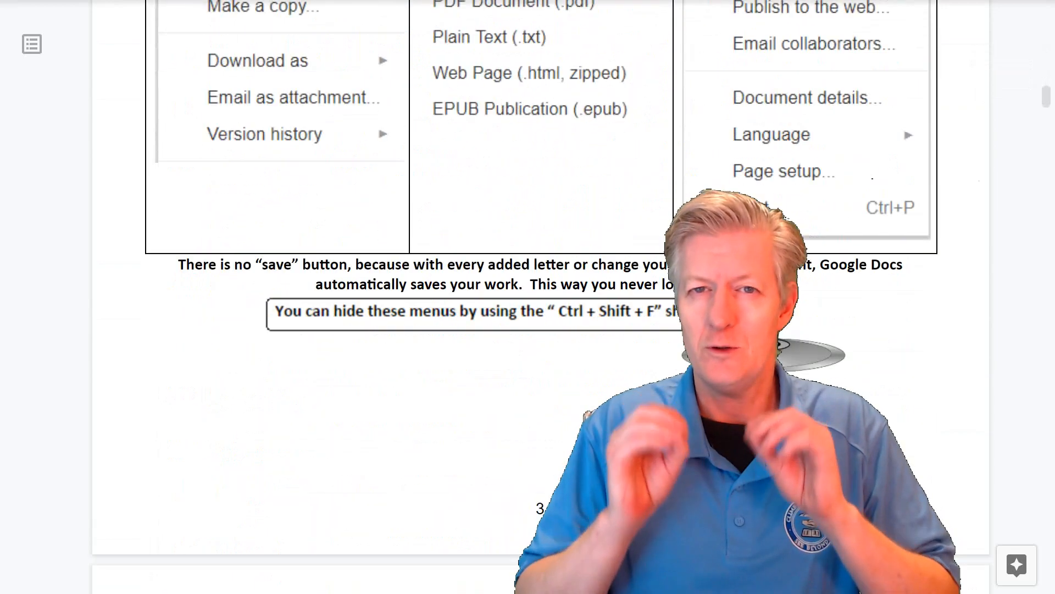
scroll(528, 248, "down", 3)
scroll(527, 248, "down", 3)
scroll(529, 248, "down", 3)
scroll(528, 248, "down", 4)
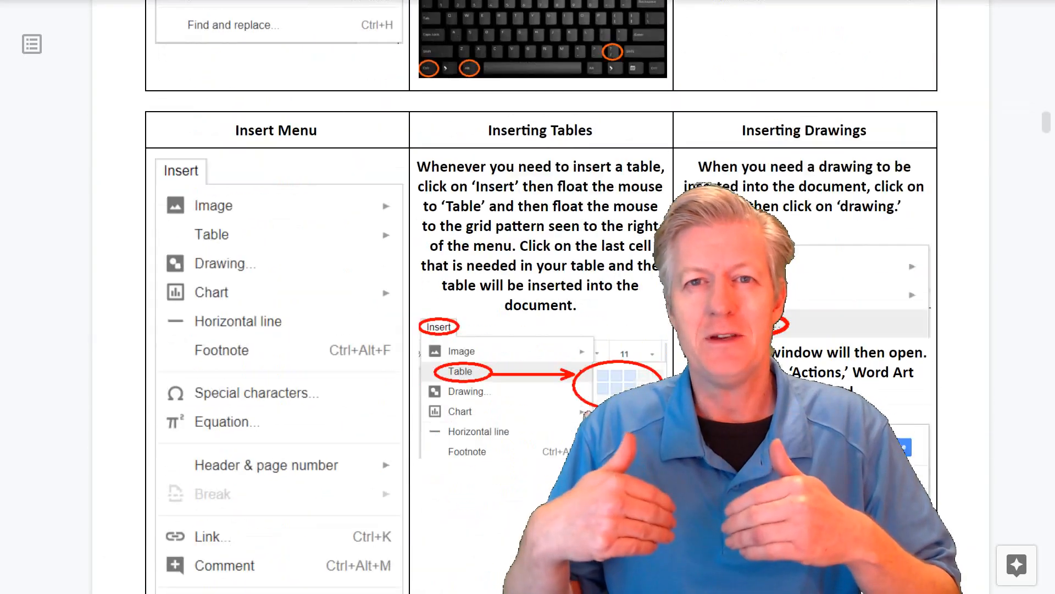
scroll(527, 248, "down", 3)
scroll(527, 247, "down", 3)
scroll(528, 247, "down", 3)
scroll(529, 248, "down", 2)
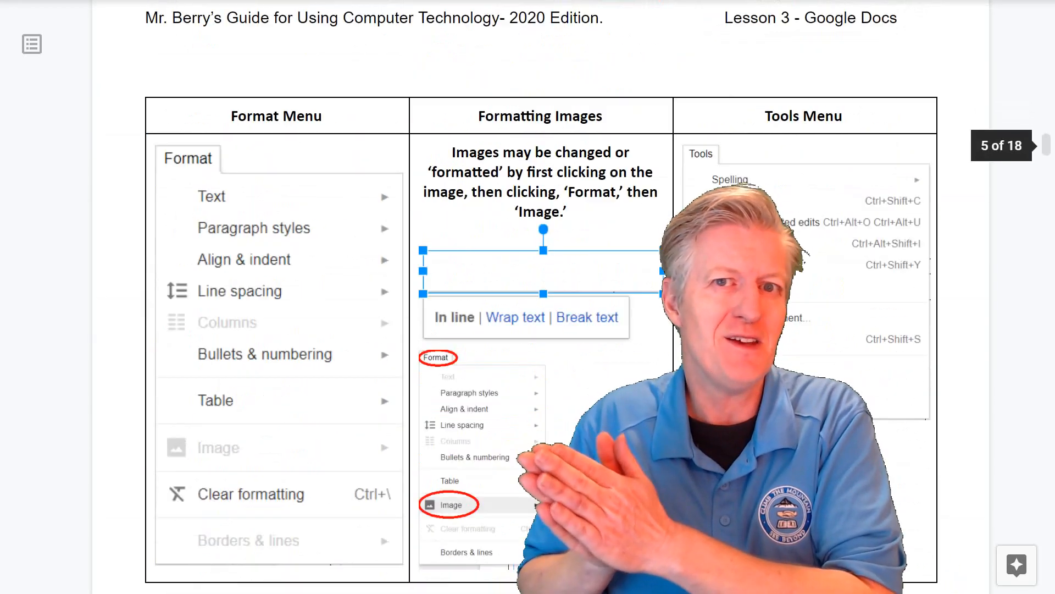
scroll(528, 248, "down", 3)
scroll(528, 247, "down", 3)
scroll(527, 248, "down", 3)
scroll(528, 247, "down", 3)
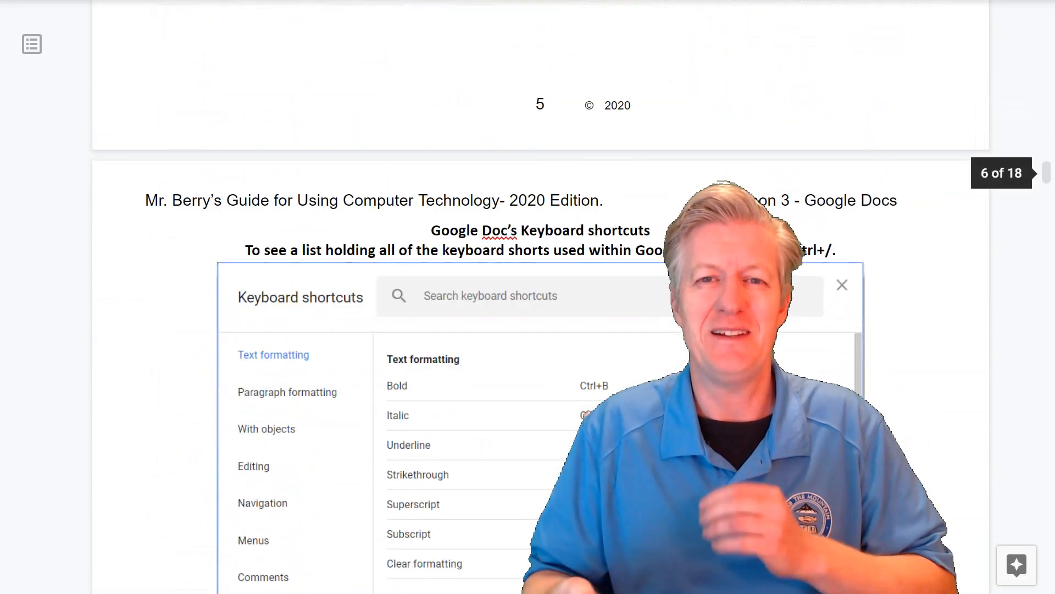
scroll(527, 248, "down", 2)
scroll(529, 247, "down", 3)
scroll(528, 247, "down", 2)
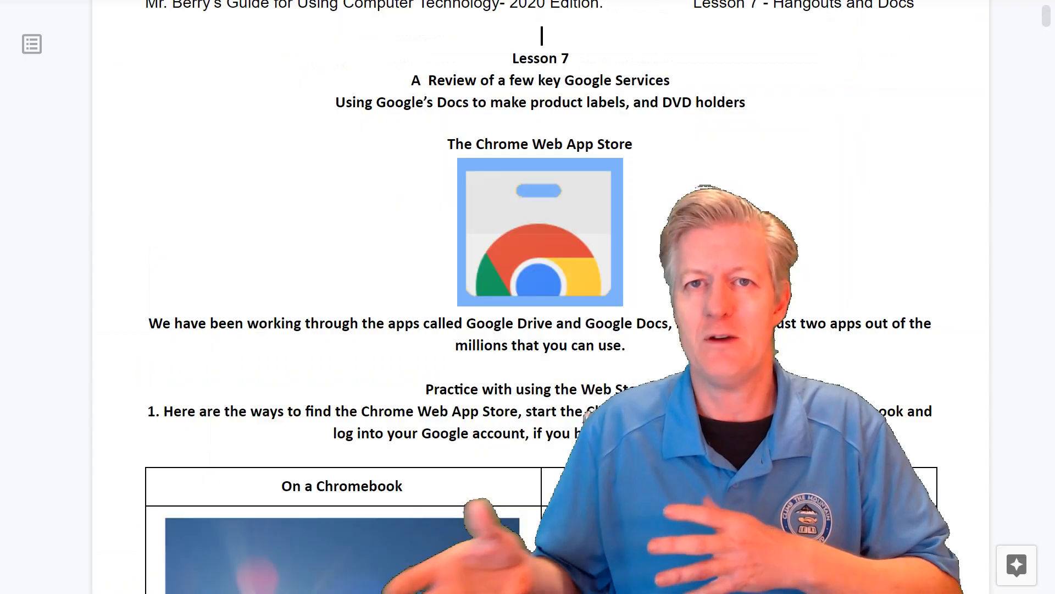
scroll(528, 297, "down", 10)
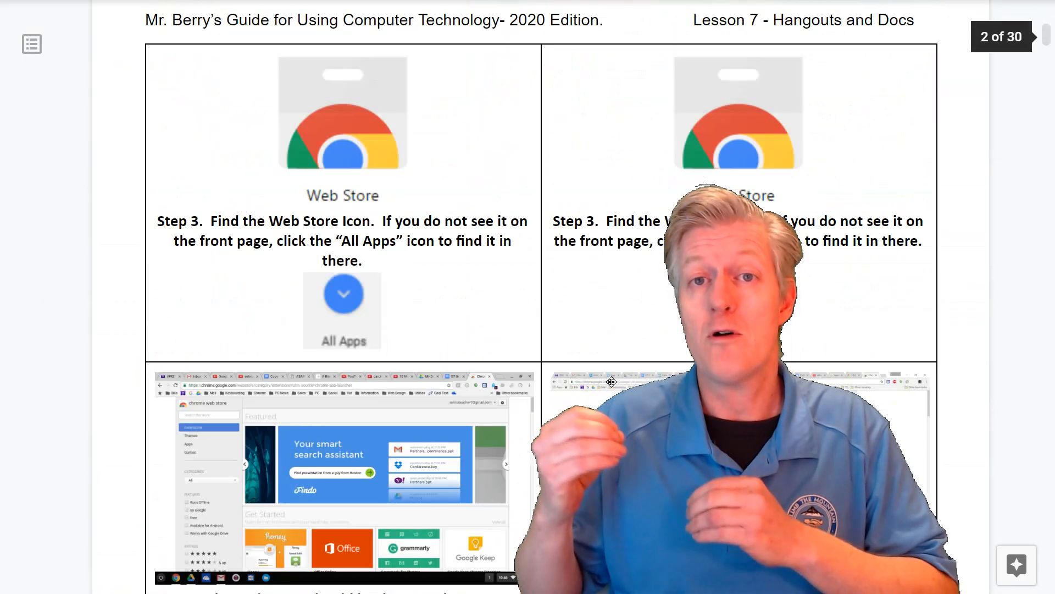
scroll(528, 297, "down", 10)
scroll(528, 297, "down", 10)
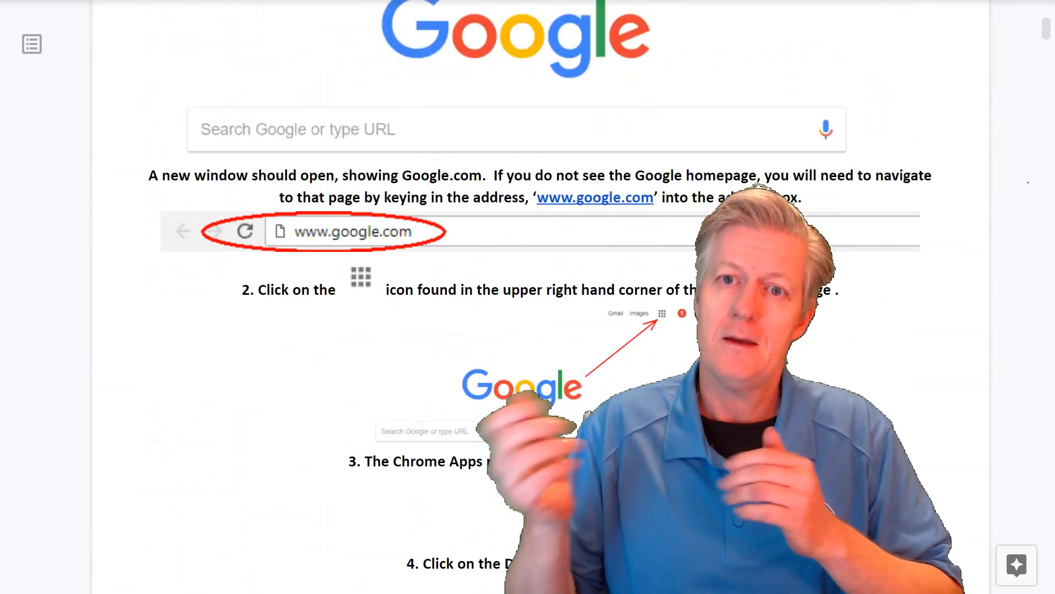
scroll(528, 296, "down", 5)
scroll(528, 297, "down", 5)
scroll(527, 298, "down", 5)
scroll(528, 297, "down", 5)
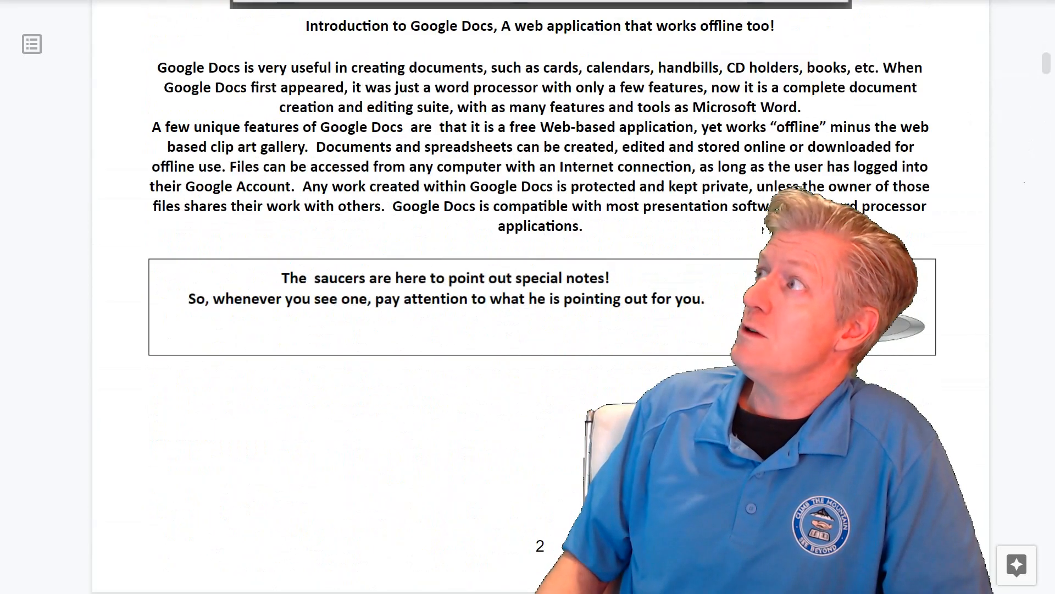
scroll(528, 297, "down", 5)
scroll(529, 296, "down", 3)
scroll(528, 297, "down", 3)
scroll(527, 297, "down", 3)
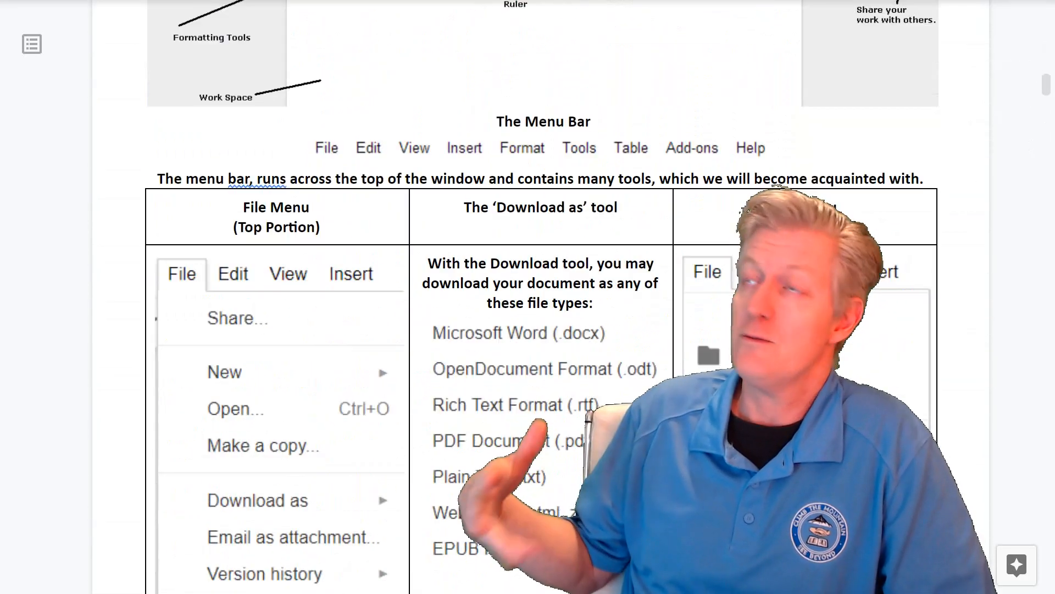
scroll(528, 297, "down", 3)
scroll(529, 296, "down", 3)
scroll(529, 298, "down", 4)
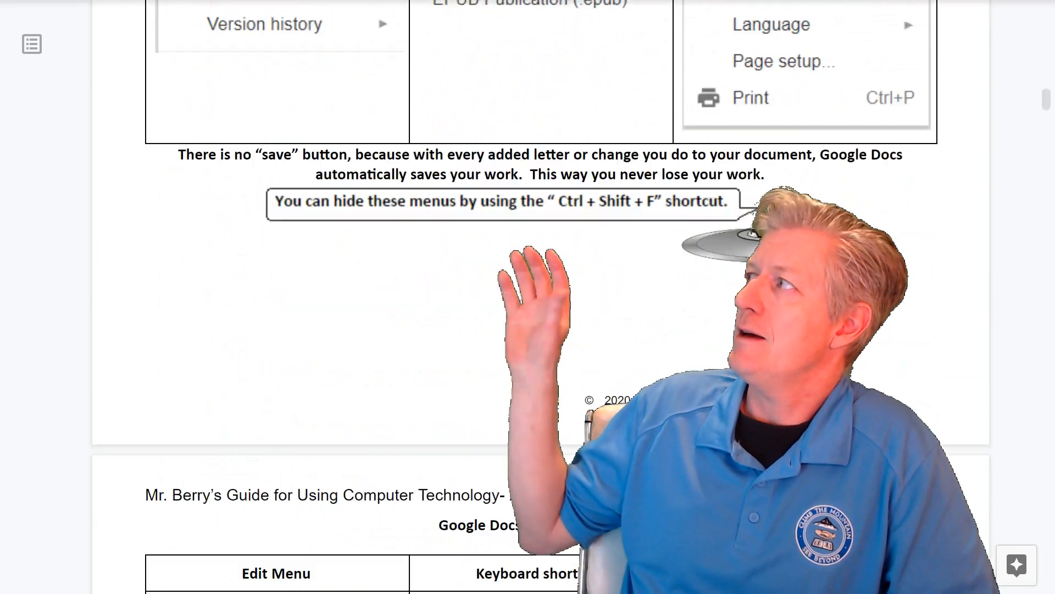
scroll(527, 297, "down", 4)
scroll(739, 348, "down", 4)
scroll(740, 347, "down", 4)
scroll(740, 348, "down", 4)
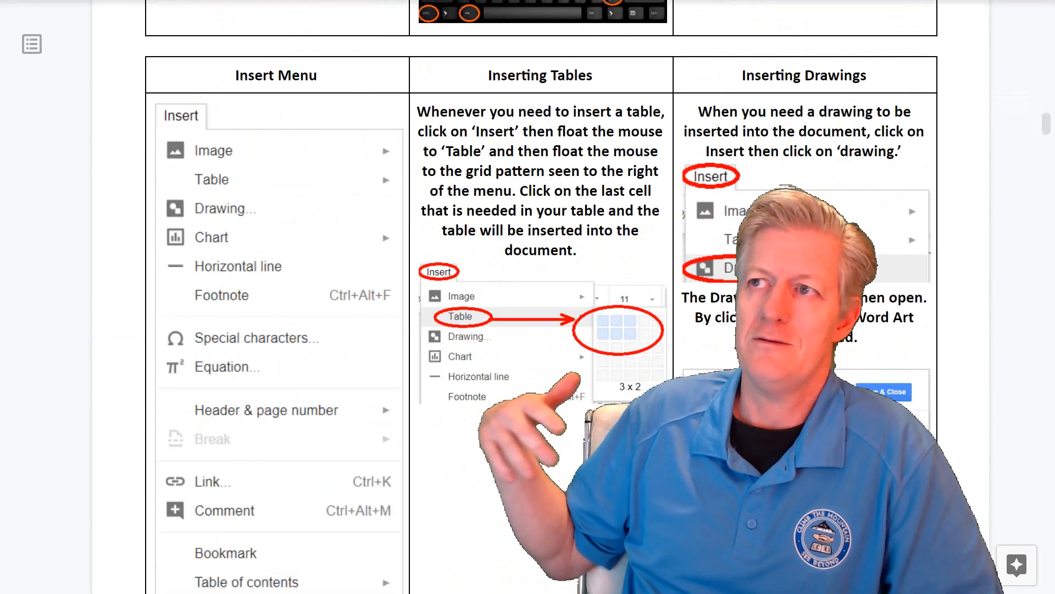
scroll(740, 347, "down", 3)
scroll(739, 347, "down", 4)
scroll(739, 347, "down", 4)
scroll(740, 348, "down", 4)
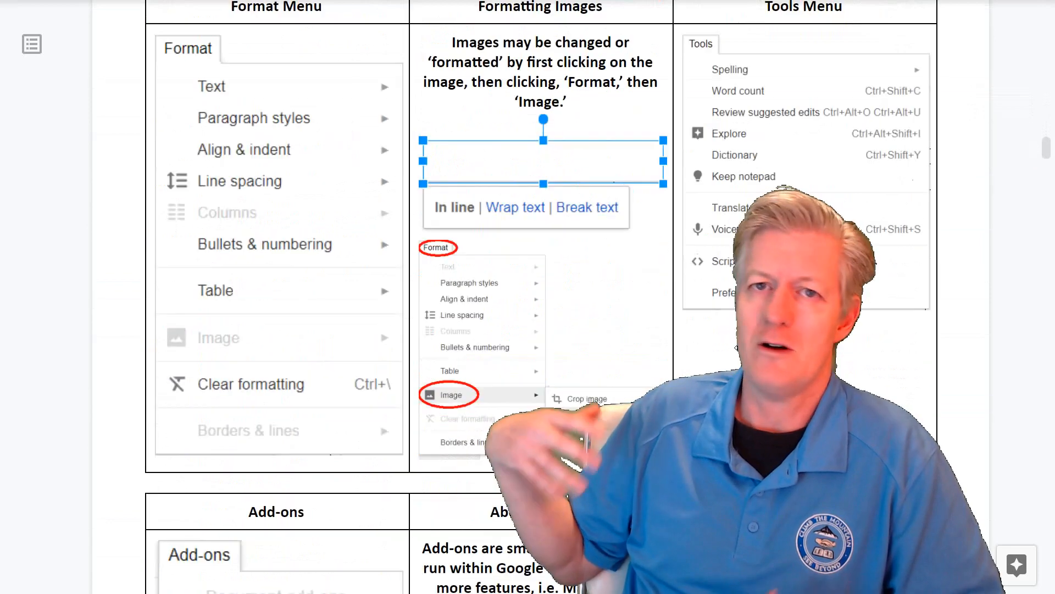
scroll(740, 347, "down", 4)
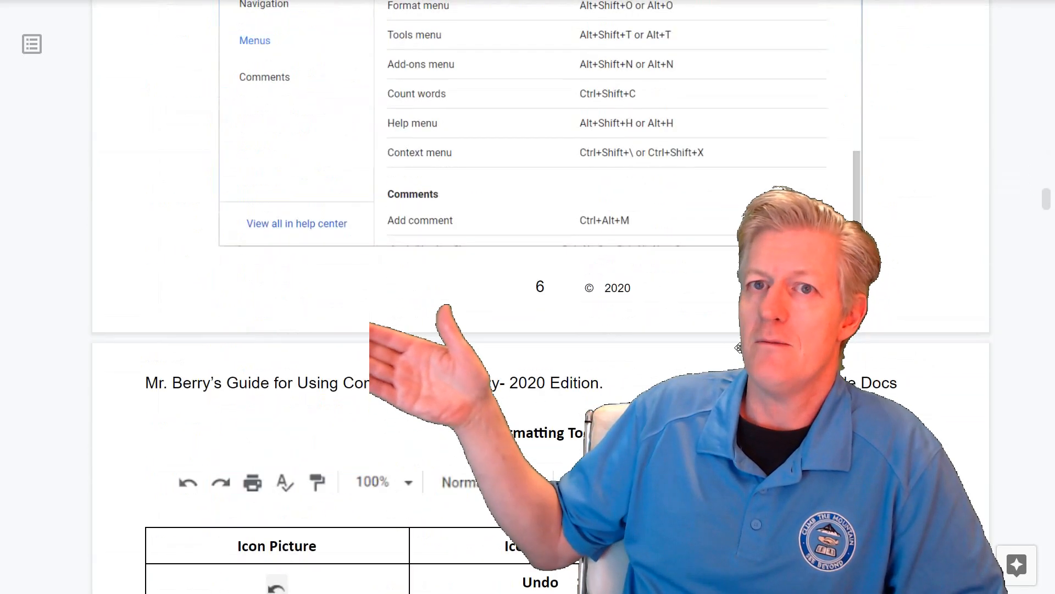
scroll(739, 348, "down", 5)
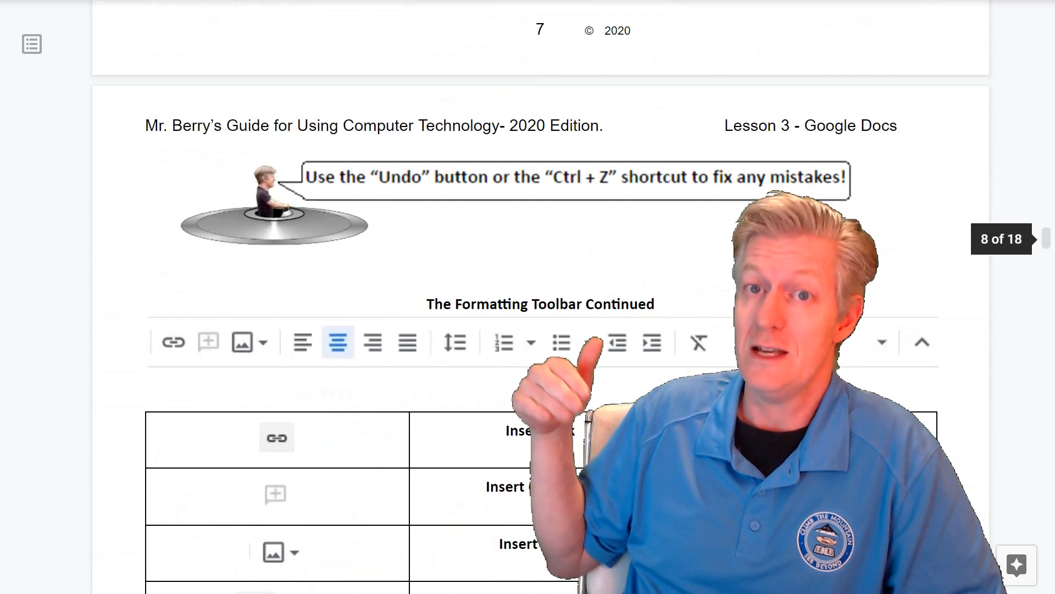
scroll(740, 347, "down", 5)
scroll(740, 347, "down", 5)
scroll(740, 347, "down", 5)
scroll(740, 348, "down", 5)
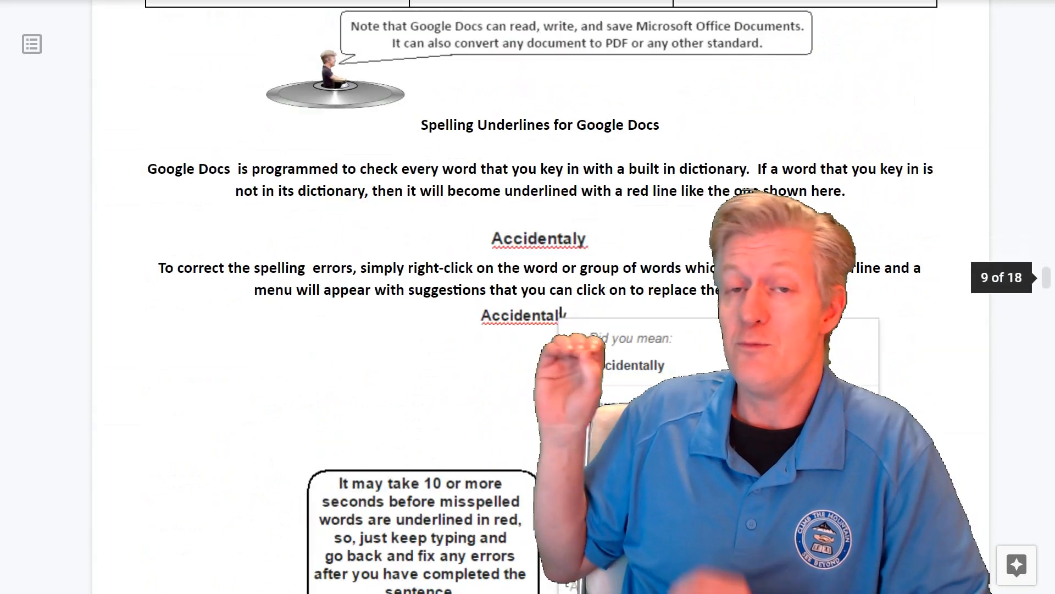
scroll(740, 347, "down", 5)
scroll(740, 347, "down", 5)
scroll(739, 347, "down", 5)
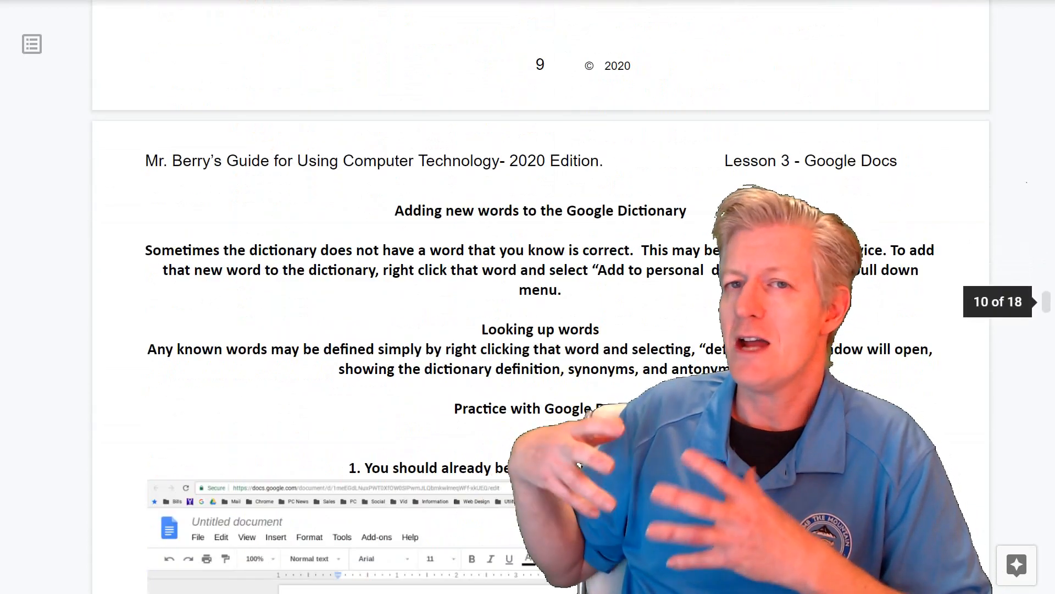
scroll(528, 330, "down", 5)
scroll(529, 330, "down", 5)
scroll(528, 329, "down", 5)
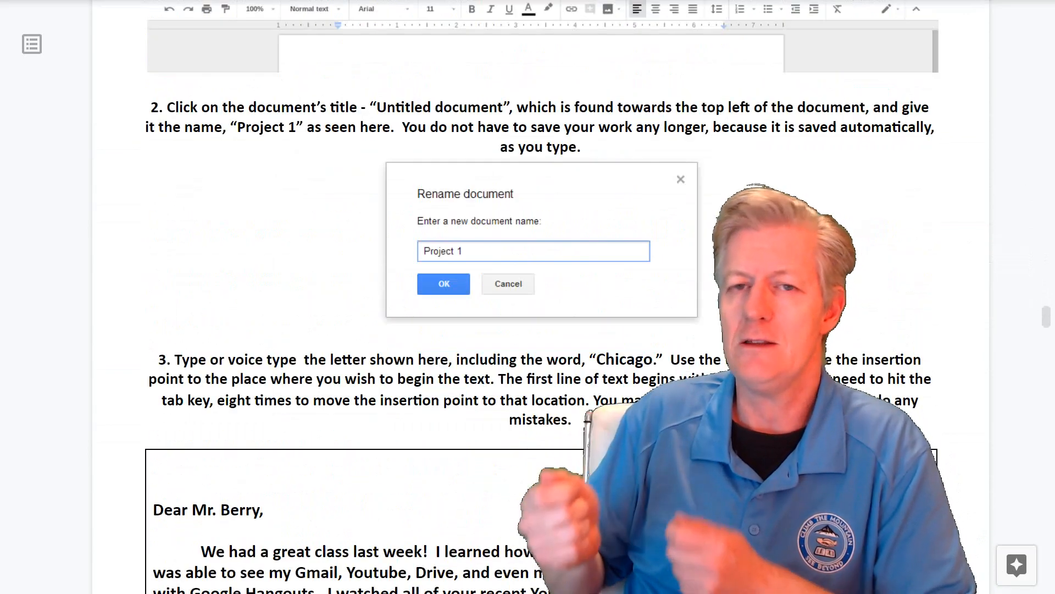
scroll(528, 330, "down", 4)
scroll(528, 329, "down", 5)
scroll(527, 330, "down", 5)
scroll(527, 330, "down", 5)
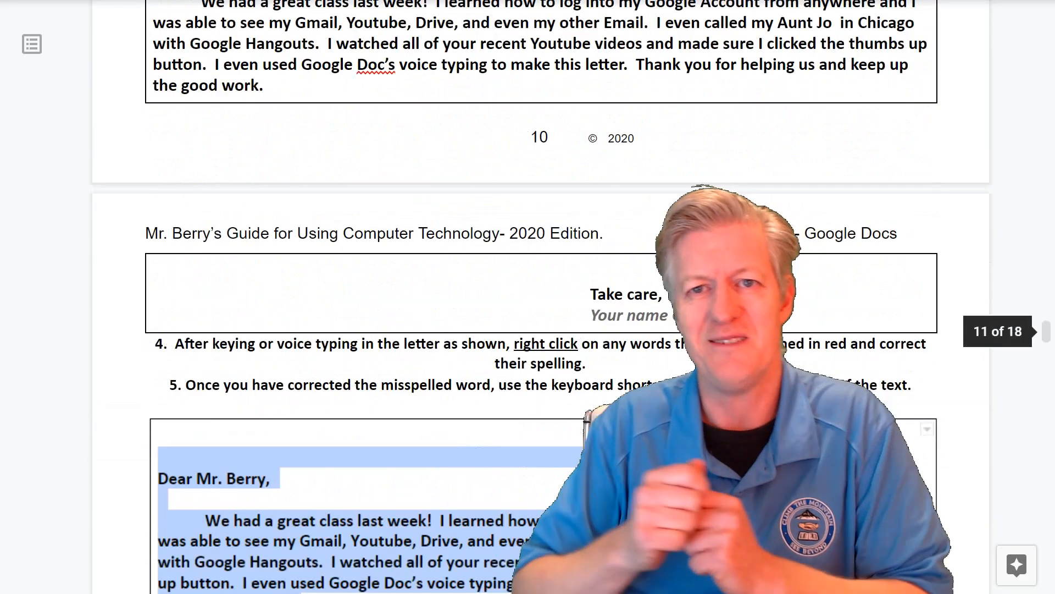
scroll(528, 329, "down", 5)
scroll(528, 330, "down", 5)
scroll(528, 330, "down", 5)
scroll(528, 330, "down", 5)
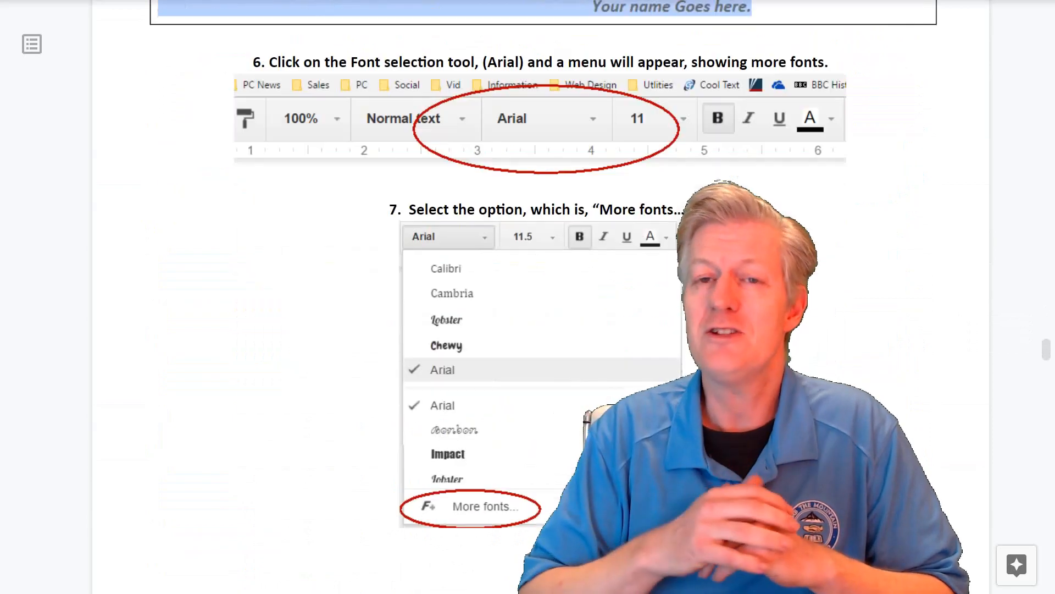
scroll(528, 330, "down", 5)
scroll(528, 330, "down", 5)
scroll(529, 329, "down", 5)
scroll(528, 330, "down", 5)
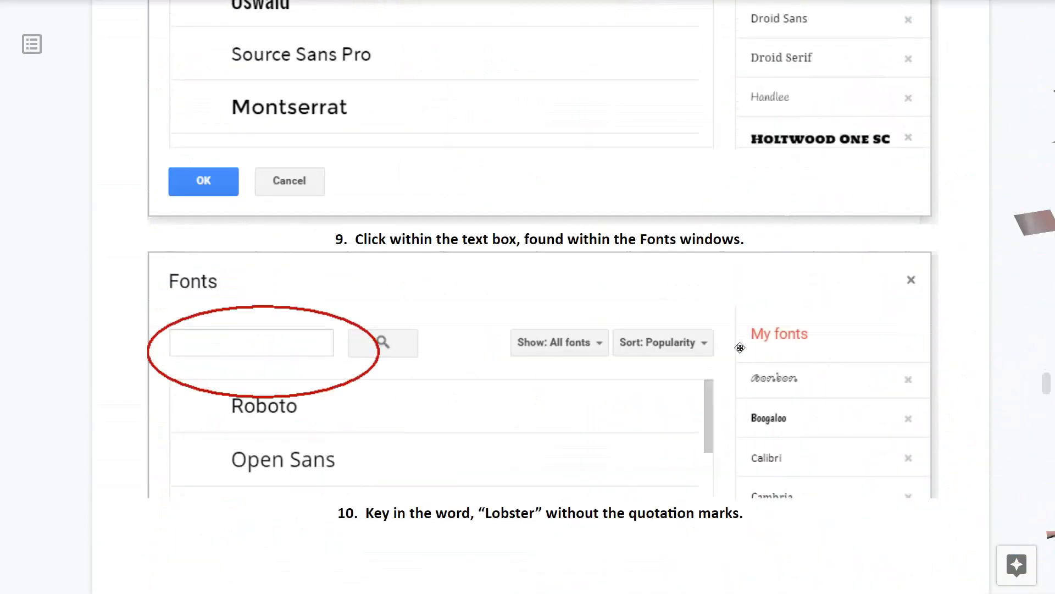
scroll(528, 330, "down", 4)
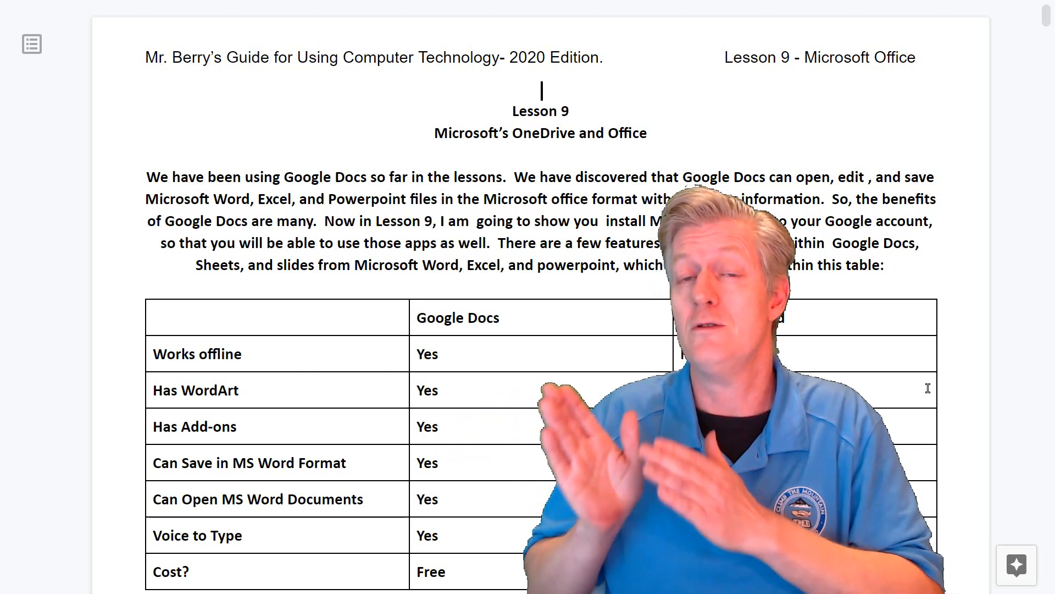
scroll(927, 389, "down", 1)
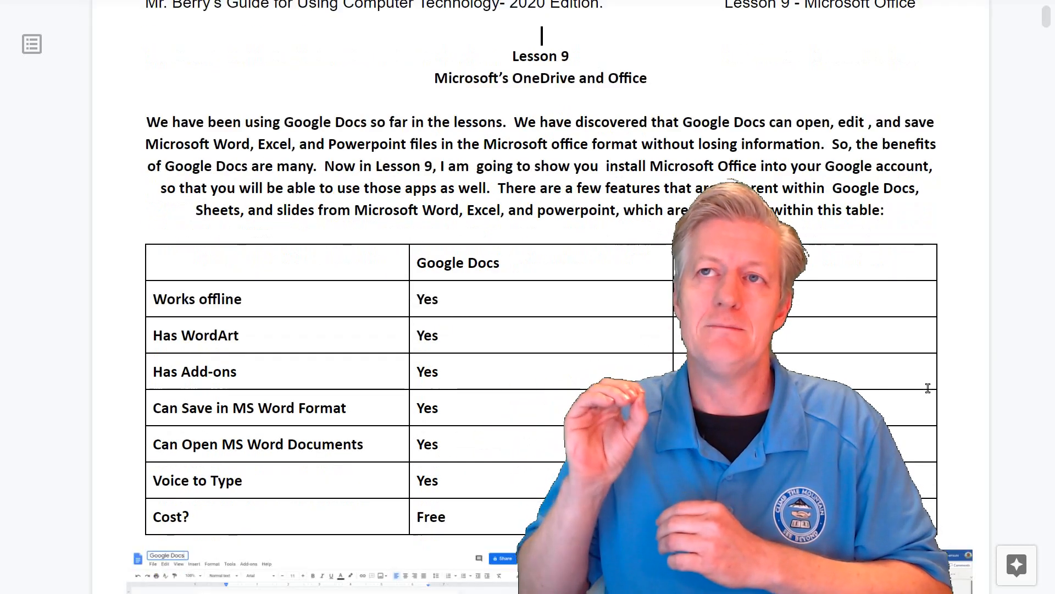
scroll(927, 389, "down", 2)
scroll(927, 388, "down", 2)
scroll(928, 389, "down", 2)
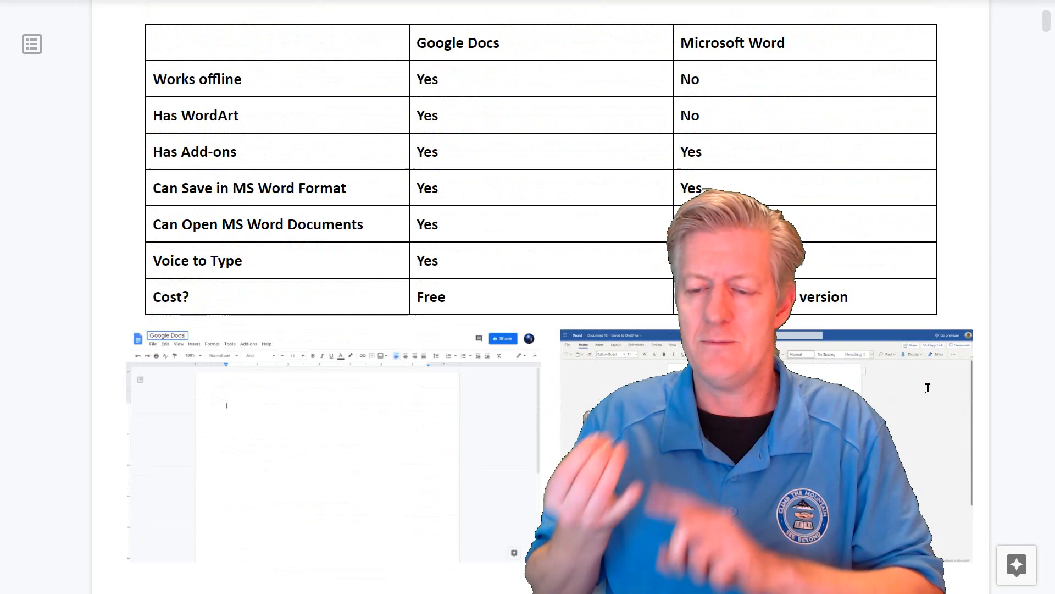
scroll(928, 389, "down", 2)
scroll(928, 388, "down", 3)
scroll(928, 389, "down", 3)
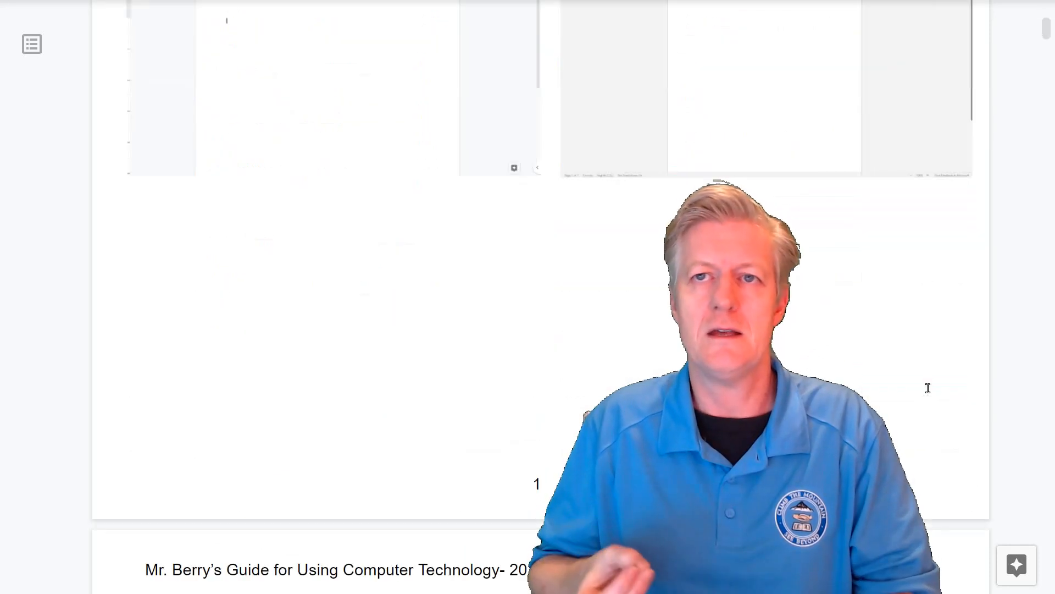
scroll(928, 388, "down", 3)
scroll(928, 389, "down", 2)
scroll(927, 388, "down", 2)
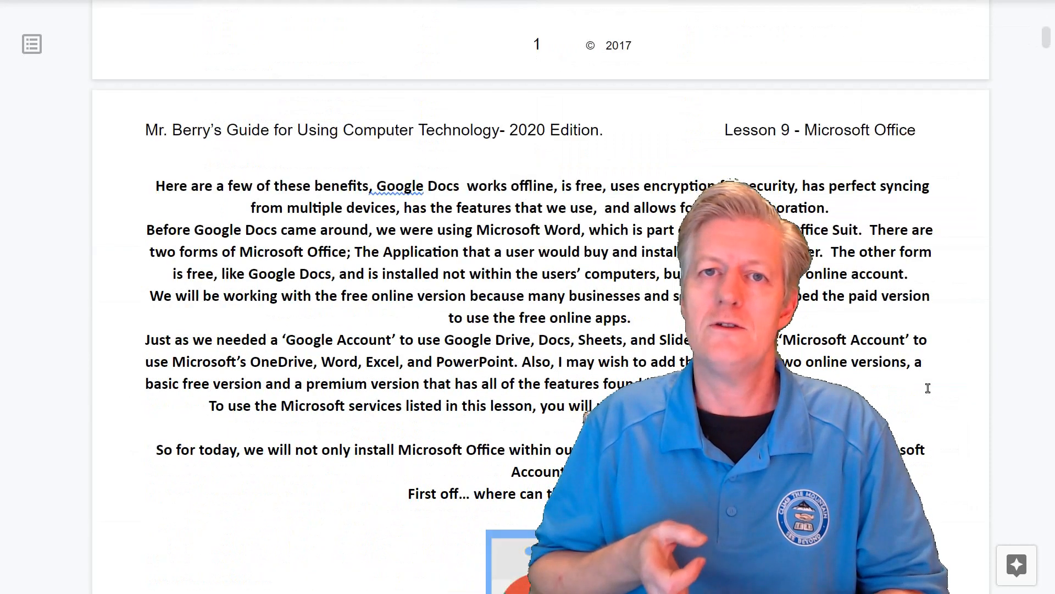
scroll(928, 388, "down", 3)
scroll(928, 388, "down", 3)
scroll(928, 389, "down", 2)
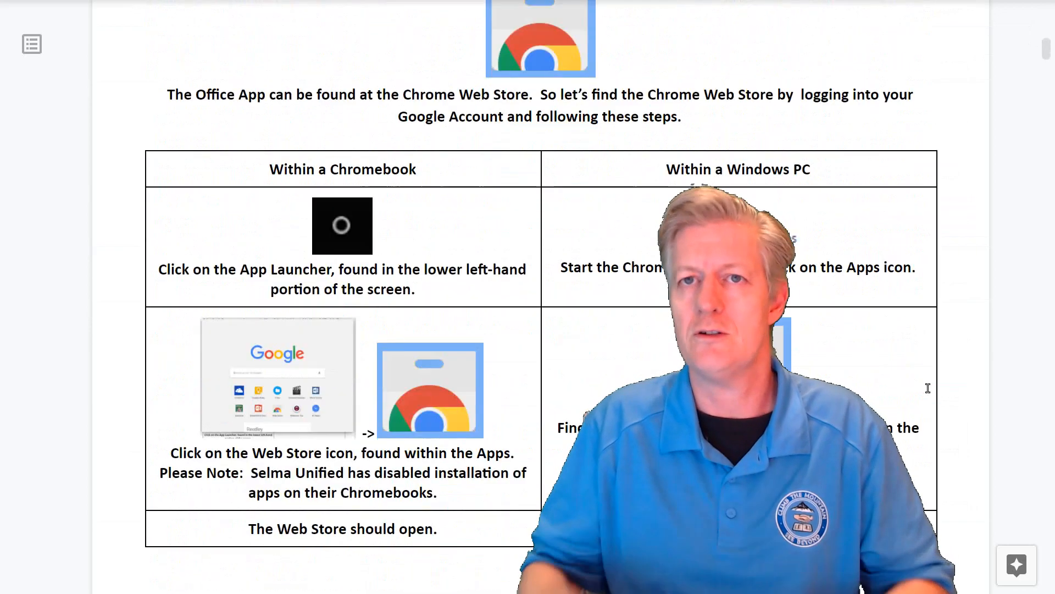
scroll(928, 388, "down", 3)
scroll(927, 389, "down", 3)
scroll(928, 389, "down", 3)
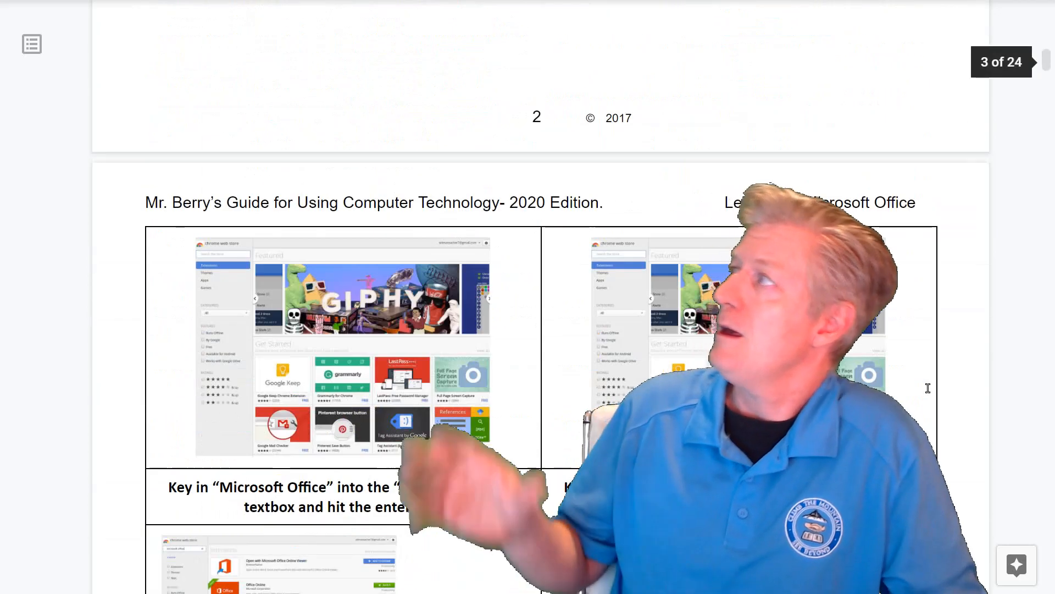
scroll(928, 388, "down", 2)
scroll(928, 388, "down", 3)
scroll(928, 388, "down", 2)
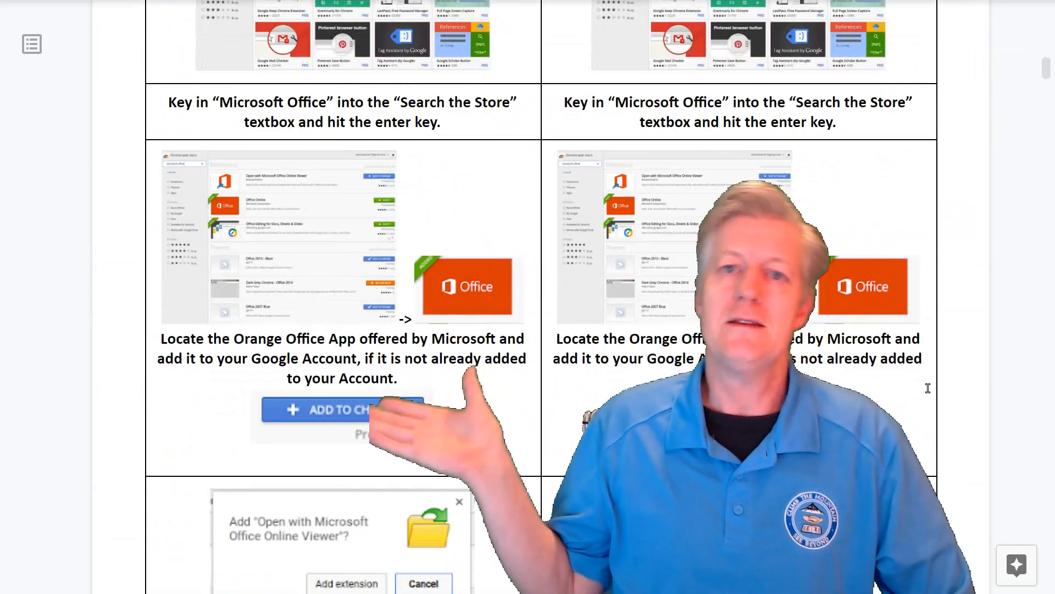
scroll(928, 389, "down", 3)
scroll(927, 388, "down", 2)
scroll(928, 388, "down", 3)
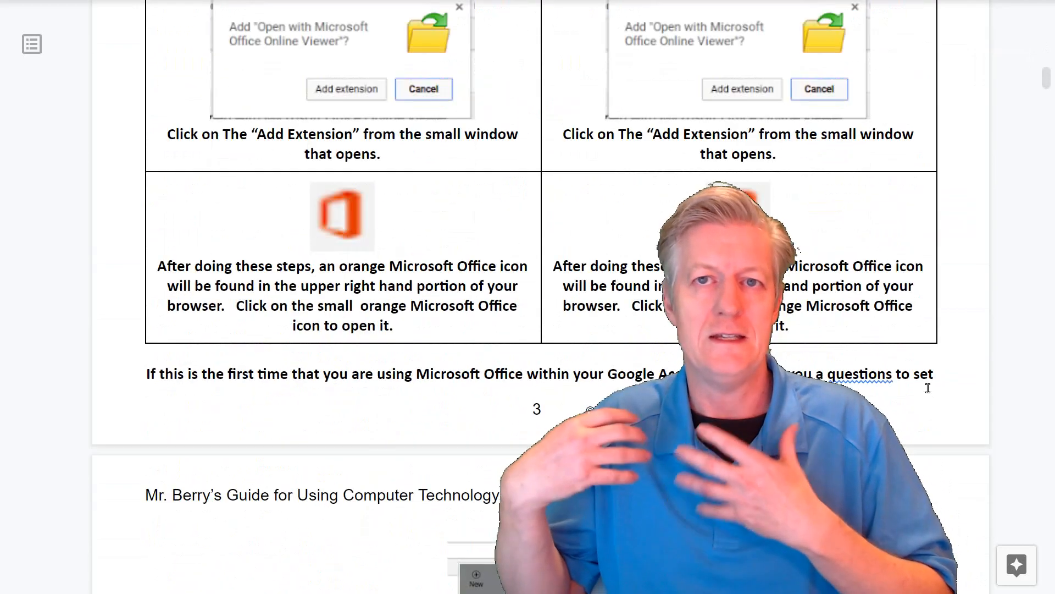
scroll(928, 389, "down", 3)
scroll(928, 389, "down", 3)
scroll(927, 388, "down", 3)
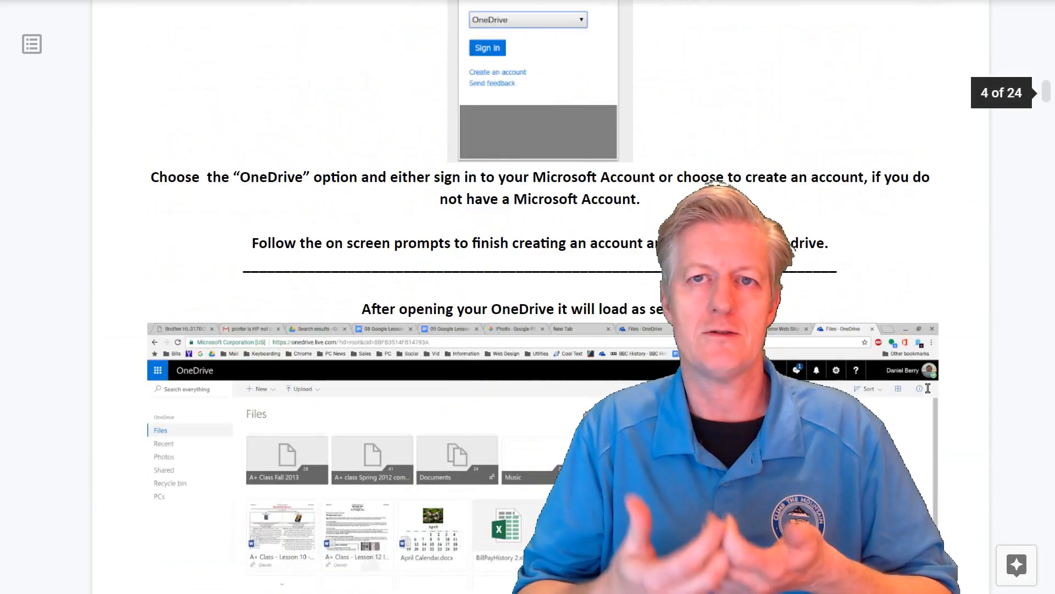
scroll(927, 388, "down", 3)
scroll(928, 388, "down", 3)
scroll(928, 388, "down", 3)
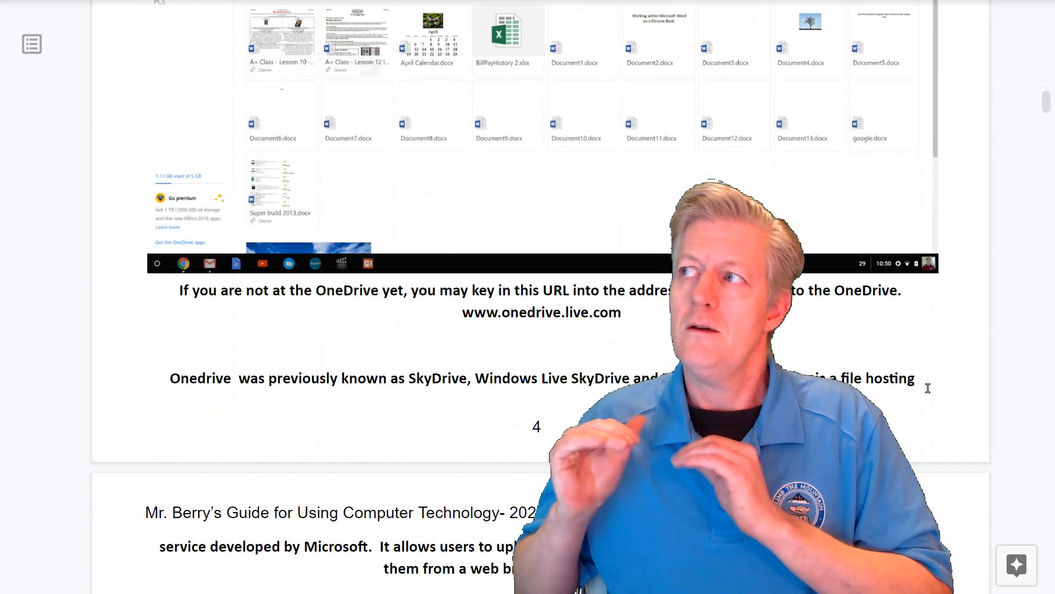
scroll(928, 388, "down", 3)
scroll(927, 389, "down", 3)
scroll(928, 388, "down", 3)
scroll(928, 389, "down", 3)
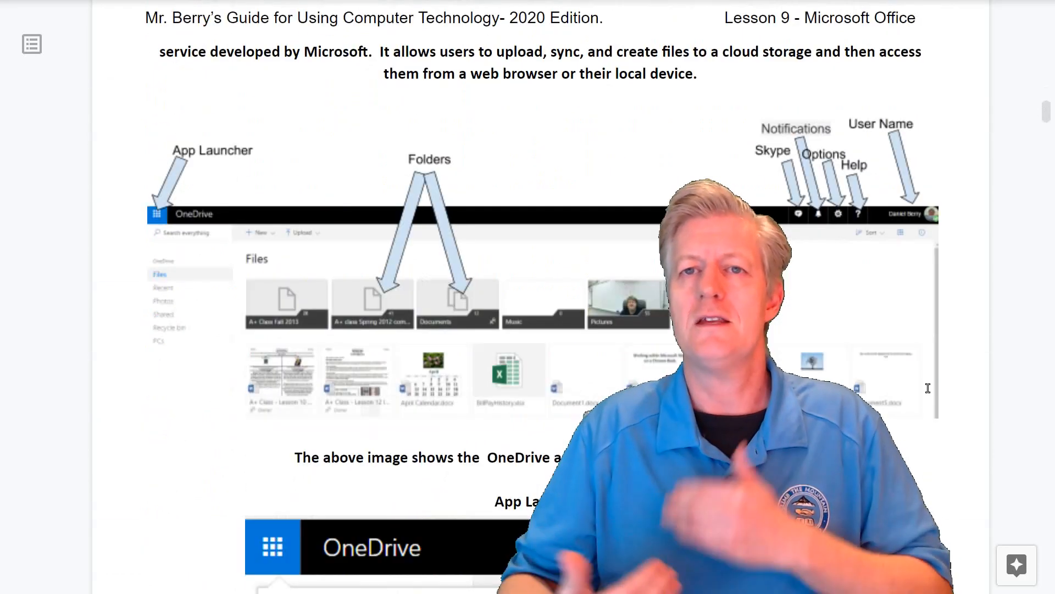
scroll(928, 388, "down", 3)
scroll(928, 388, "down", 3)
scroll(927, 389, "down", 3)
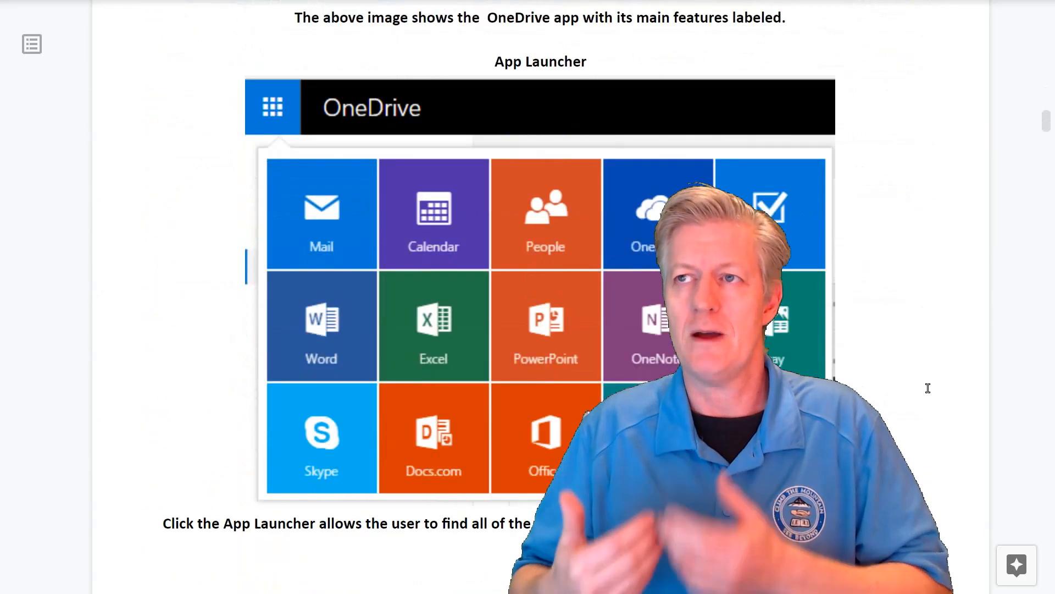
scroll(928, 388, "down", 3)
scroll(928, 388, "down", 3)
scroll(927, 389, "down", 3)
scroll(928, 388, "down", 3)
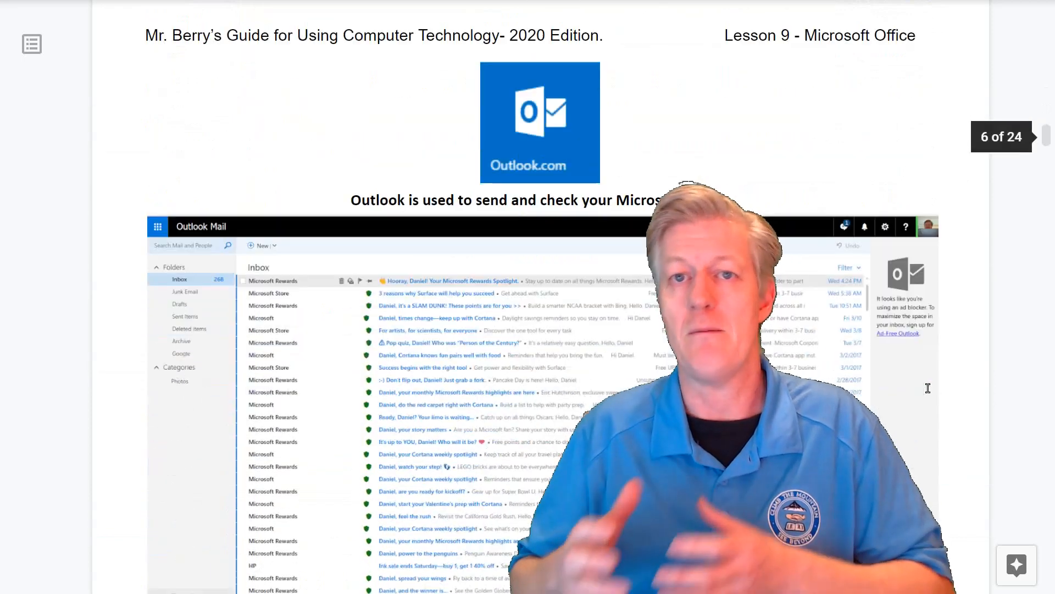
scroll(927, 389, "down", 3)
scroll(927, 388, "down", 3)
scroll(928, 388, "down", 3)
scroll(928, 388, "down", 3)
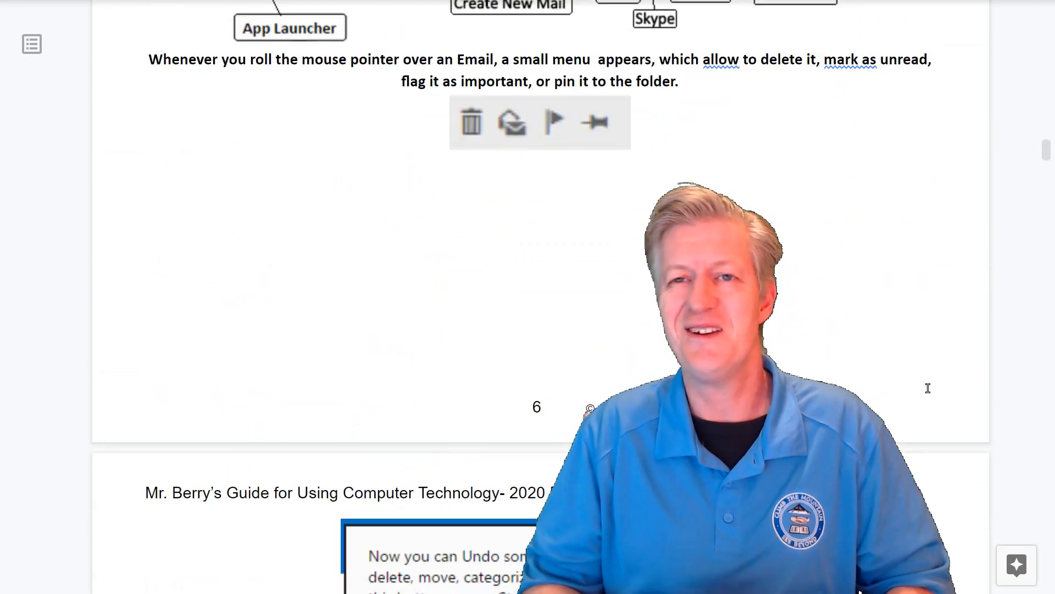
scroll(928, 388, "down", 3)
scroll(928, 388, "down", 3)
scroll(928, 389, "down", 2)
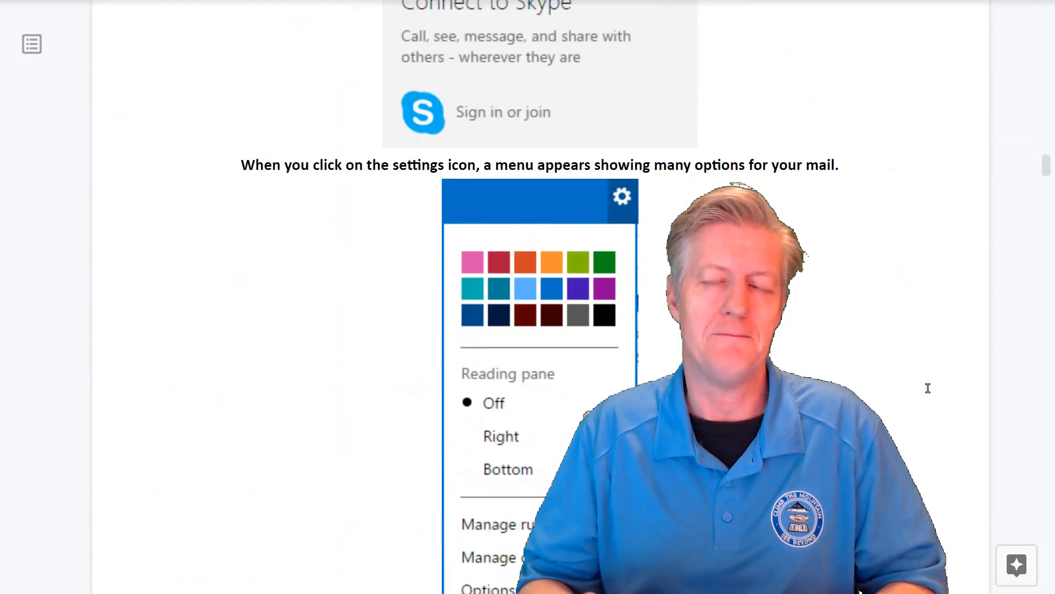
scroll(927, 388, "down", 3)
scroll(928, 388, "down", 3)
scroll(927, 388, "down", 3)
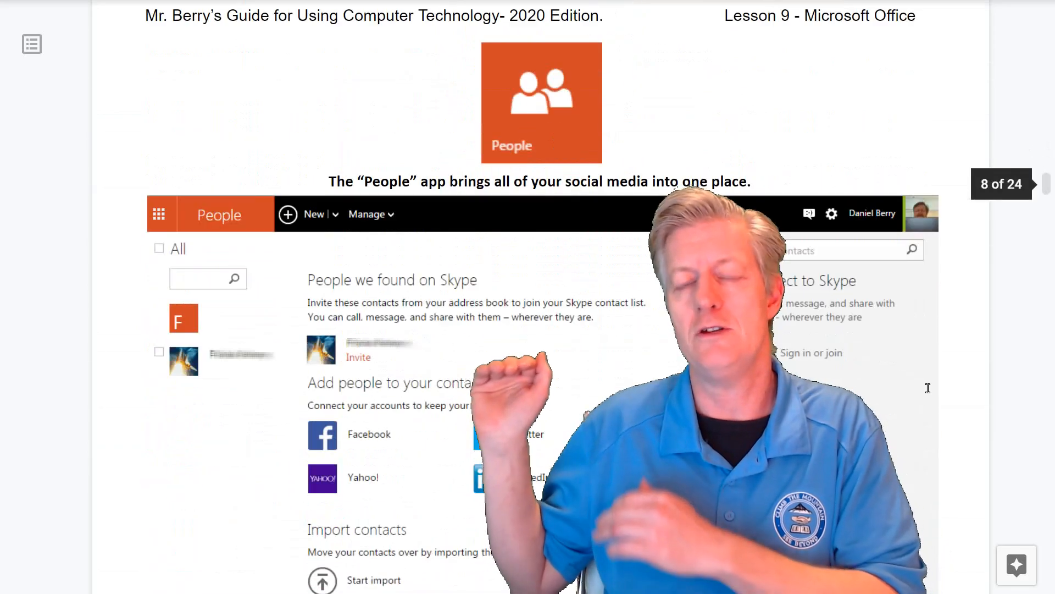
scroll(928, 389, "down", 3)
scroll(928, 389, "down", 3)
scroll(928, 389, "down", 3)
scroll(927, 389, "down", 3)
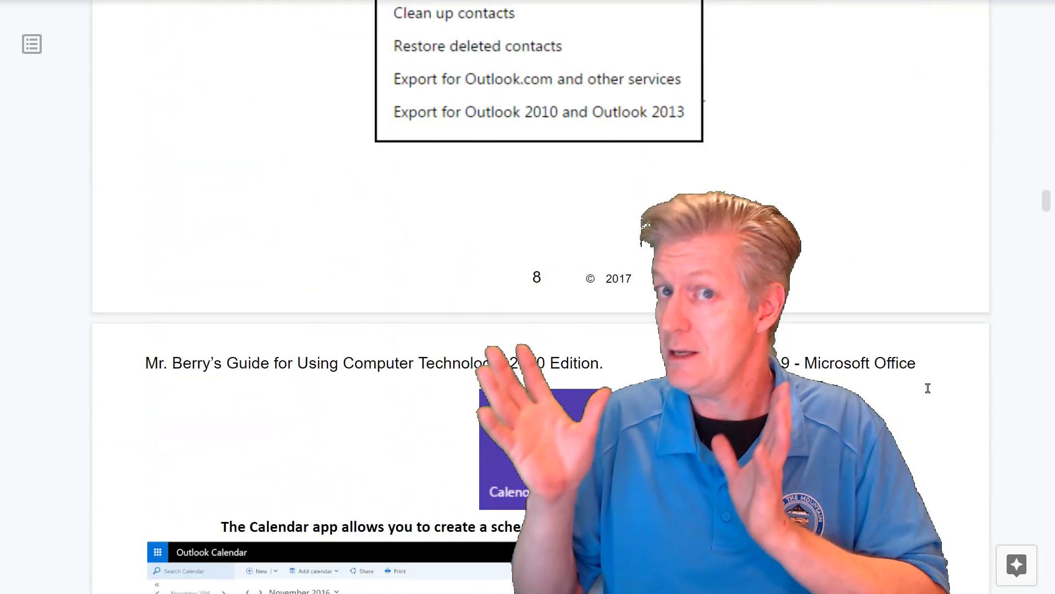
scroll(928, 389, "down", 3)
scroll(927, 389, "down", 3)
scroll(928, 389, "down", 3)
scroll(928, 389, "down", 3)
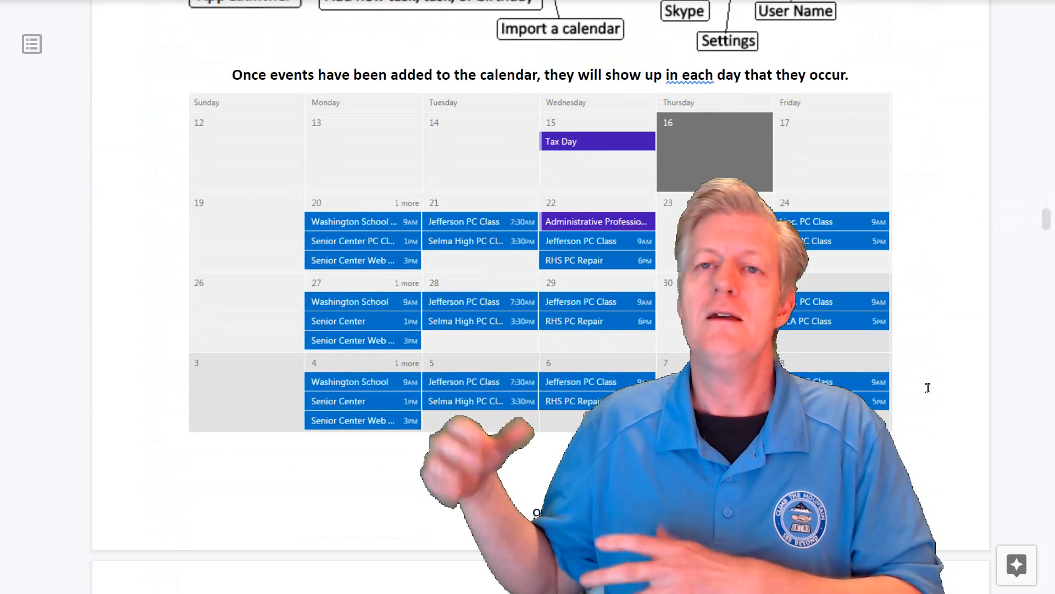
scroll(928, 389, "down", 3)
scroll(928, 389, "down", 3)
scroll(928, 388, "down", 3)
scroll(927, 388, "down", 3)
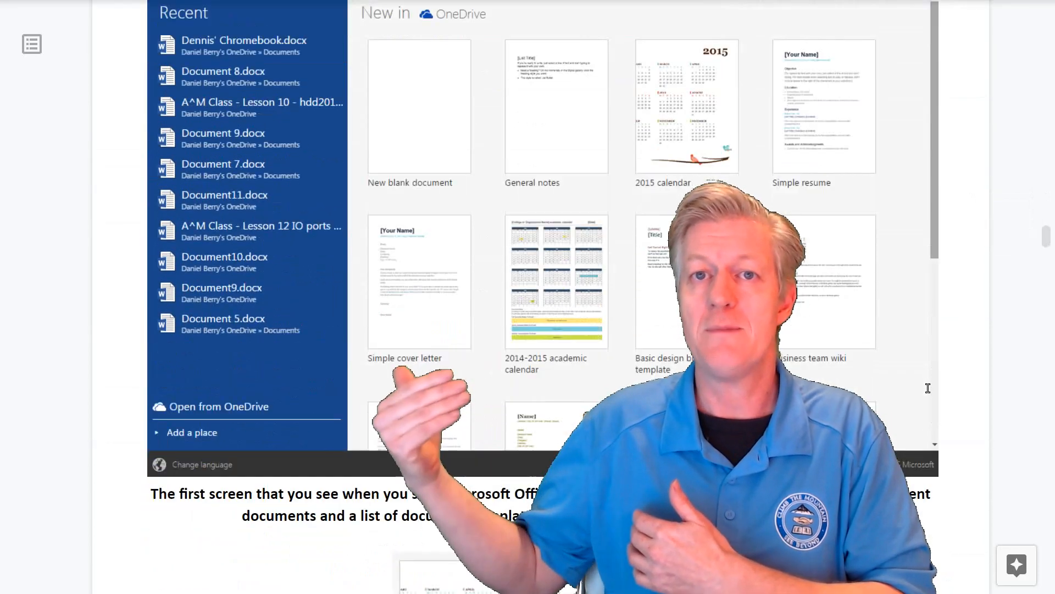
scroll(927, 388, "down", 3)
scroll(928, 388, "down", 3)
scroll(928, 389, "down", 3)
scroll(928, 388, "down", 2)
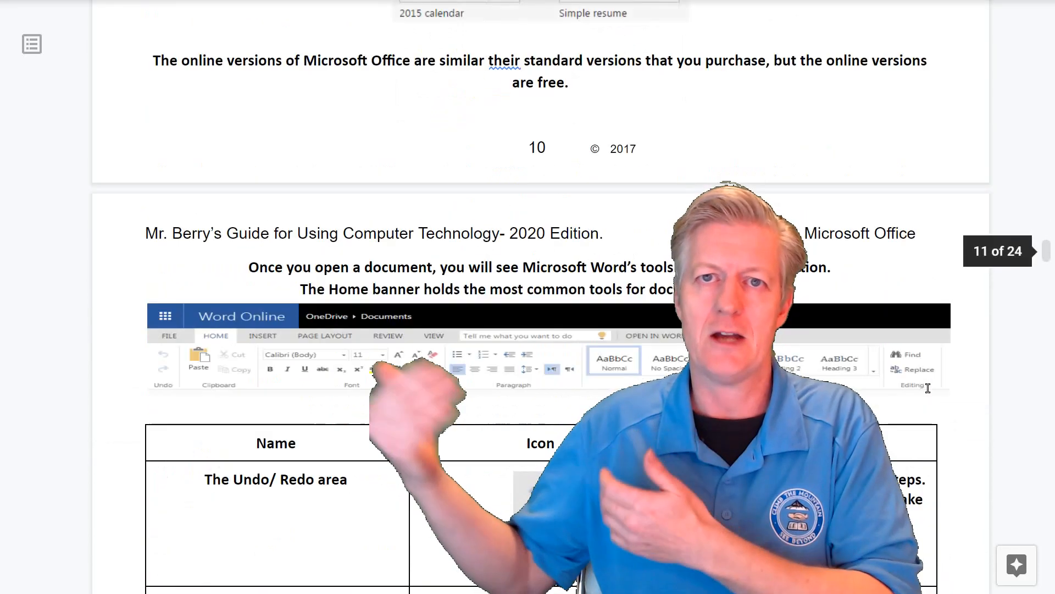
scroll(928, 388, "down", 3)
scroll(927, 389, "down", 3)
scroll(928, 389, "down", 3)
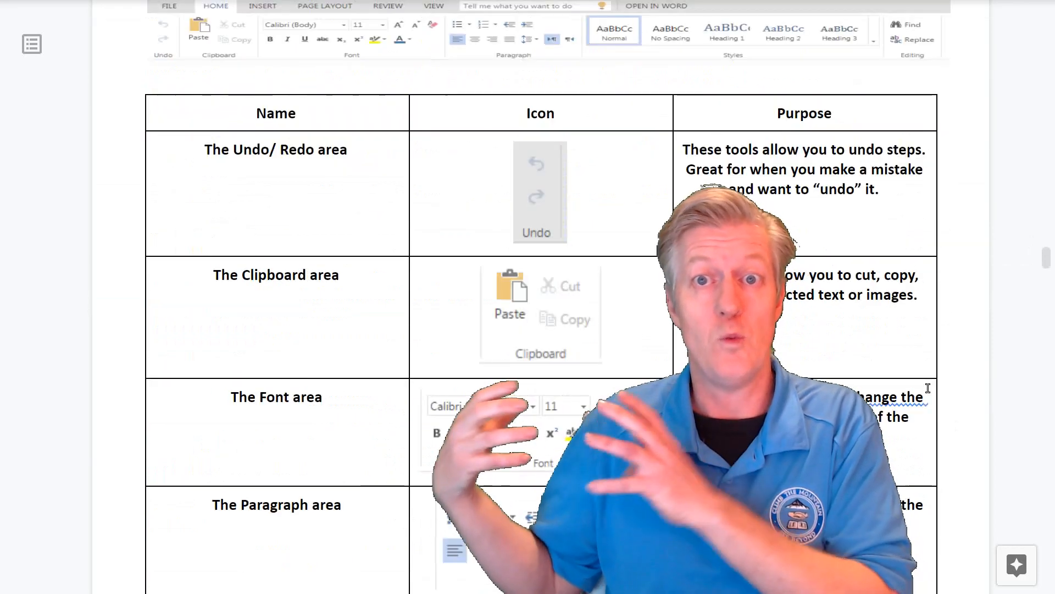
scroll(928, 389, "down", 3)
scroll(927, 388, "down", 3)
scroll(927, 388, "down", 3)
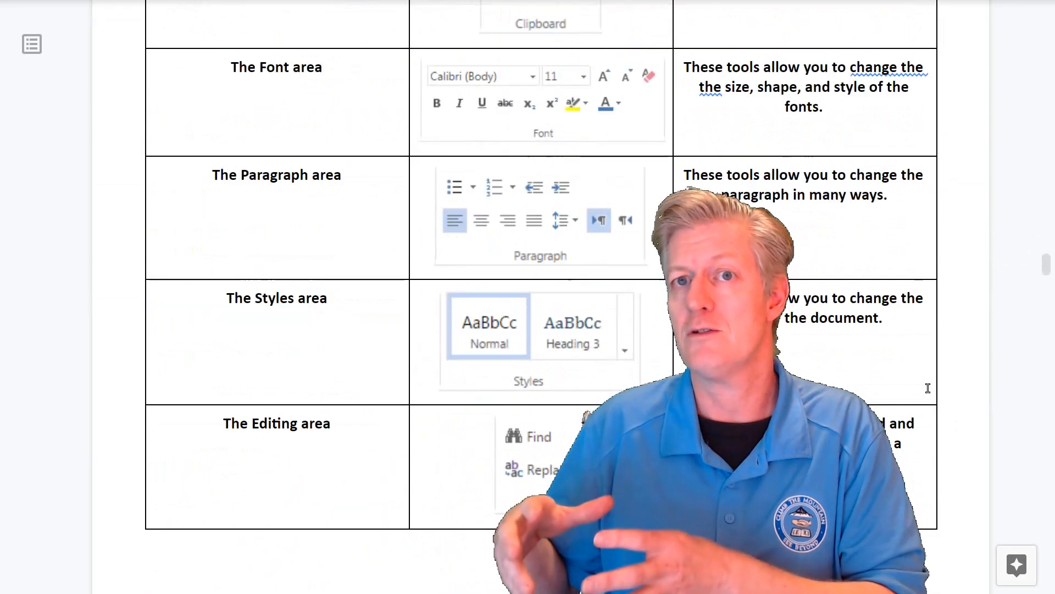
scroll(928, 389, "down", 3)
scroll(928, 389, "down", 3)
scroll(927, 389, "down", 3)
scroll(928, 389, "down", 3)
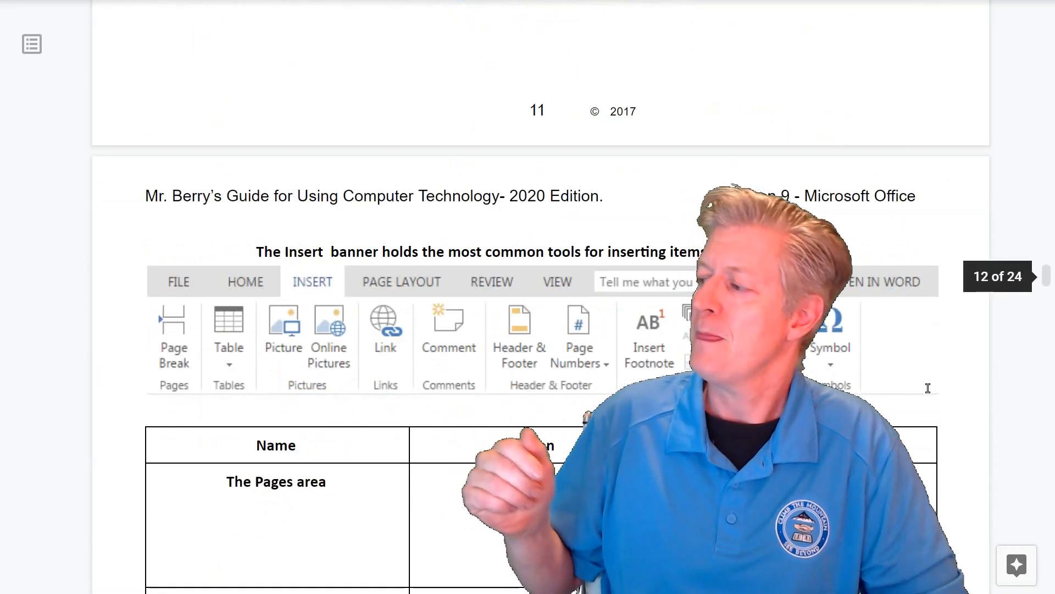
scroll(928, 389, "down", 3)
scroll(927, 389, "down", 3)
scroll(928, 388, "down", 3)
scroll(928, 389, "down", 3)
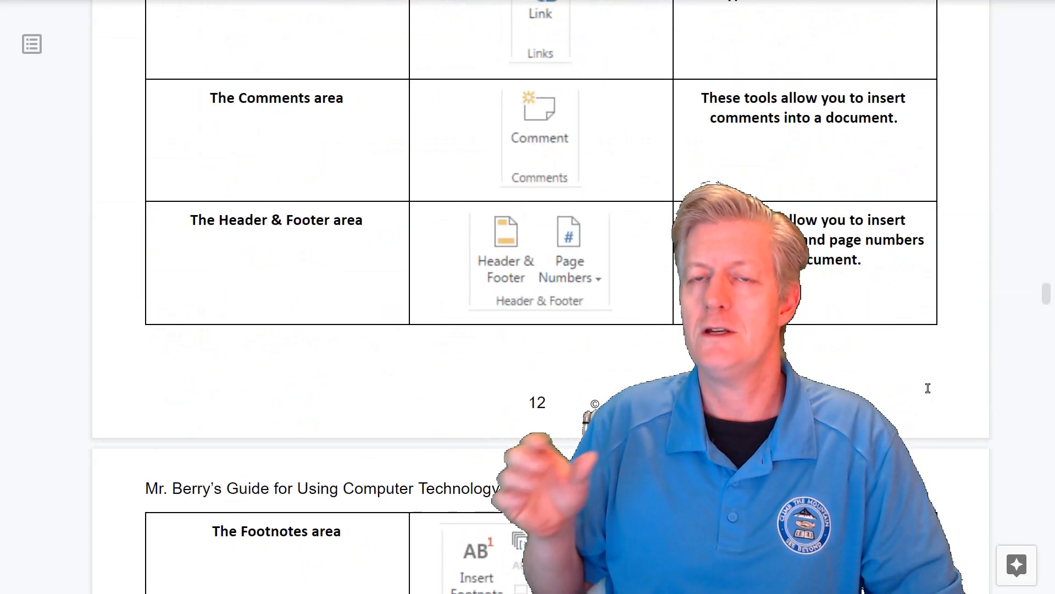
scroll(928, 388, "down", 3)
scroll(928, 389, "down", 3)
scroll(928, 389, "down", 3)
scroll(928, 389, "down", 3)
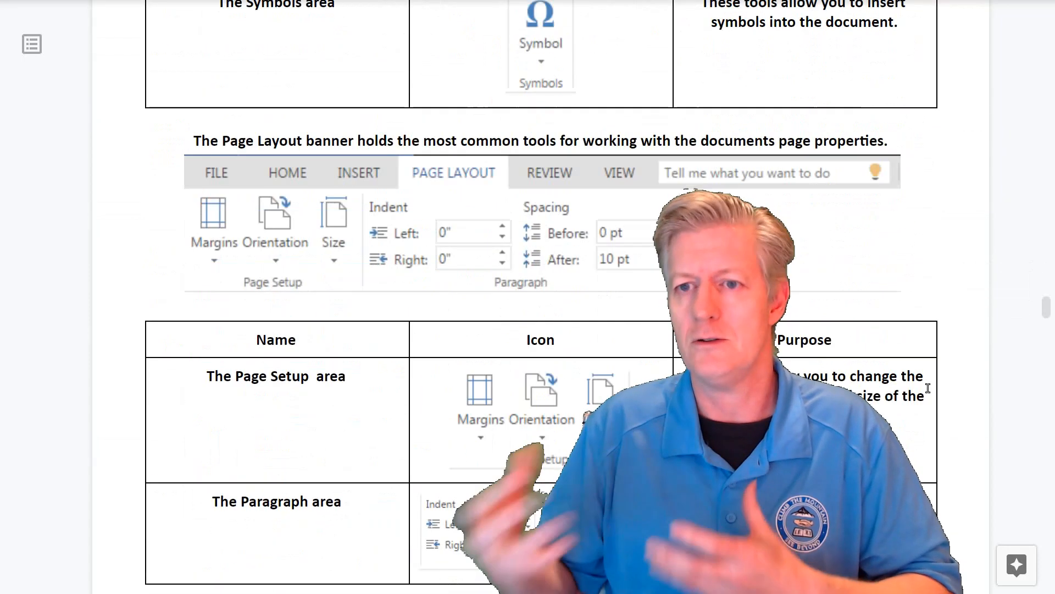
scroll(927, 389, "down", 3)
scroll(928, 389, "down", 3)
scroll(927, 389, "down", 3)
scroll(928, 388, "down", 3)
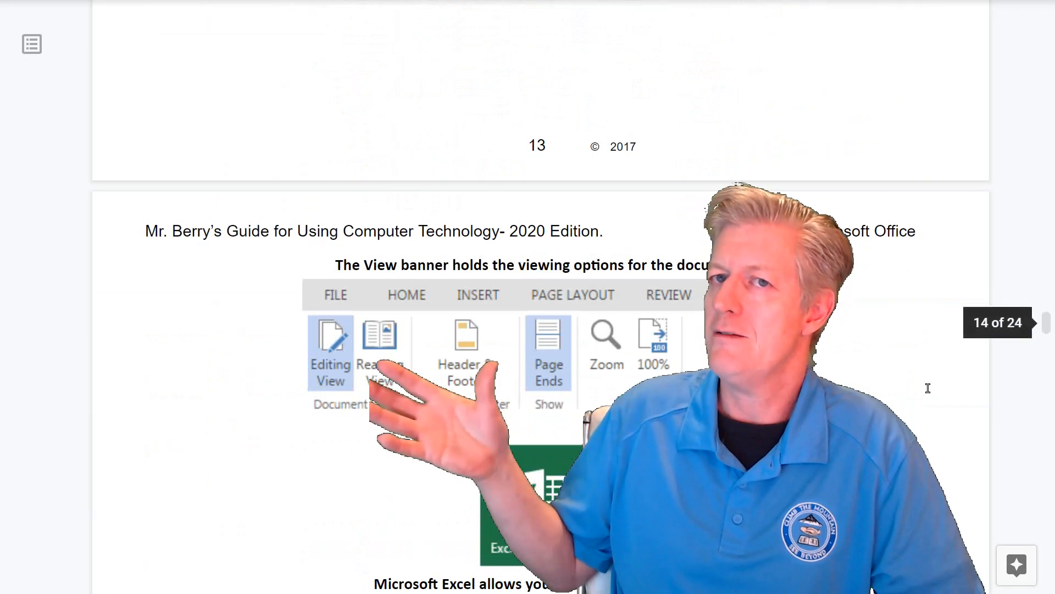
scroll(928, 388, "down", 3)
scroll(928, 389, "down", 3)
scroll(927, 389, "down", 3)
scroll(928, 389, "down", 3)
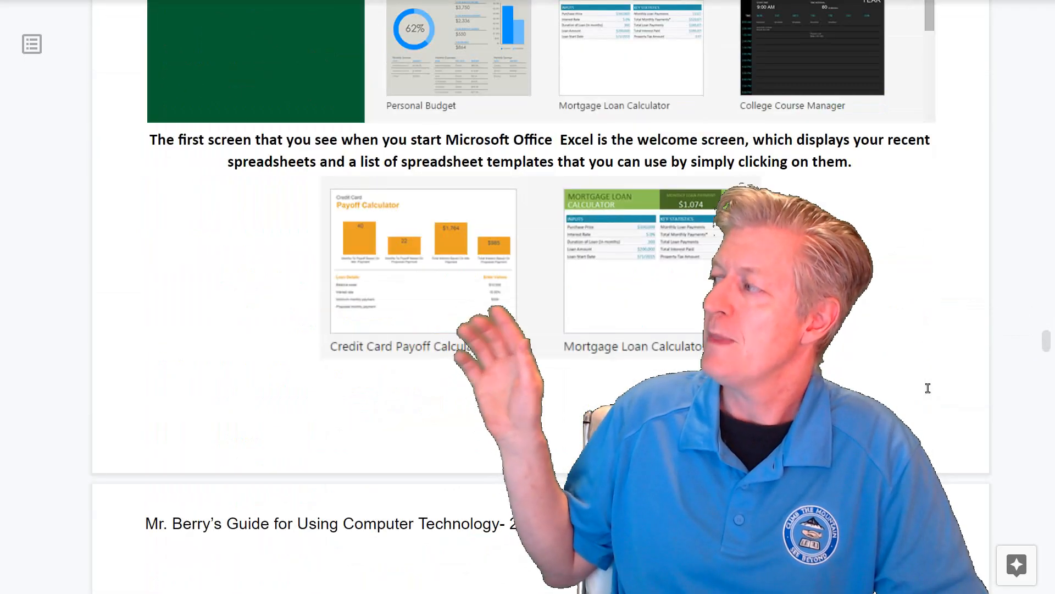
scroll(928, 388, "down", 3)
scroll(928, 388, "down", 3)
scroll(927, 389, "down", 3)
scroll(928, 388, "down", 3)
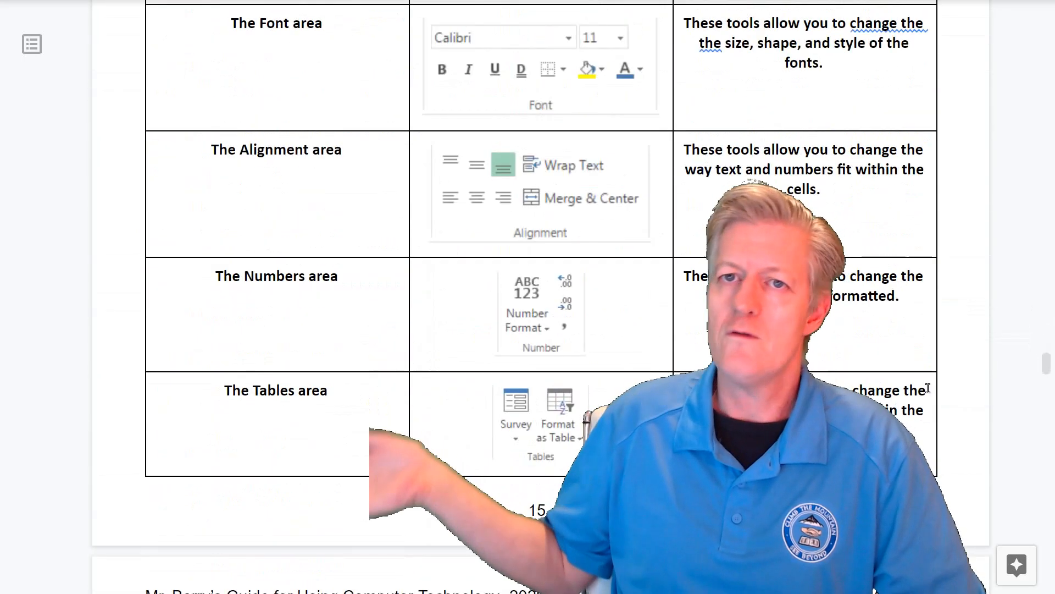
scroll(928, 389, "down", 2)
scroll(927, 388, "down", 2)
scroll(927, 389, "down", 3)
scroll(928, 389, "down", 3)
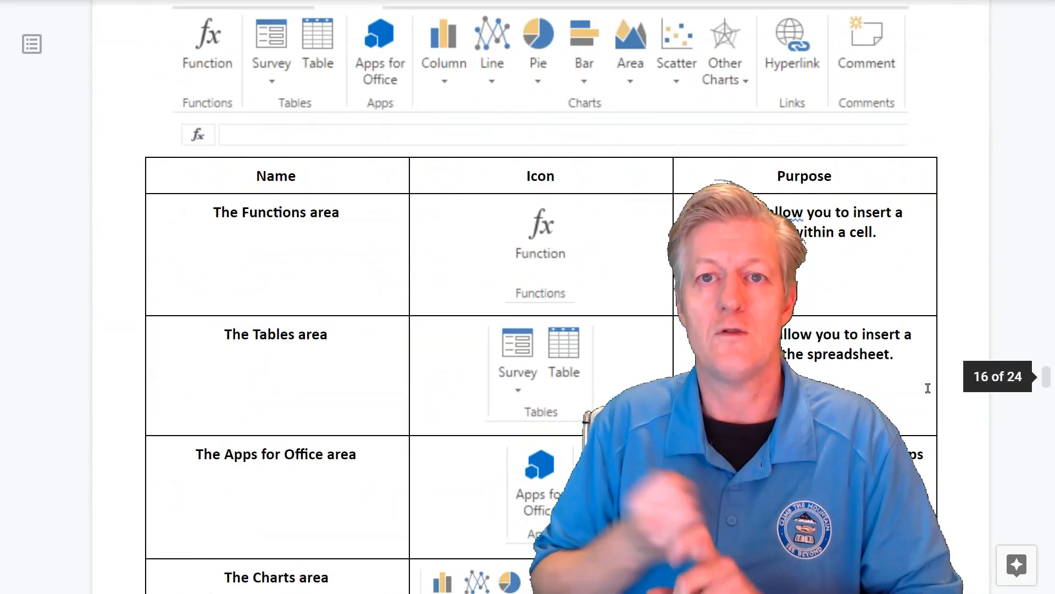
scroll(927, 389, "down", 2)
scroll(928, 389, "down", 3)
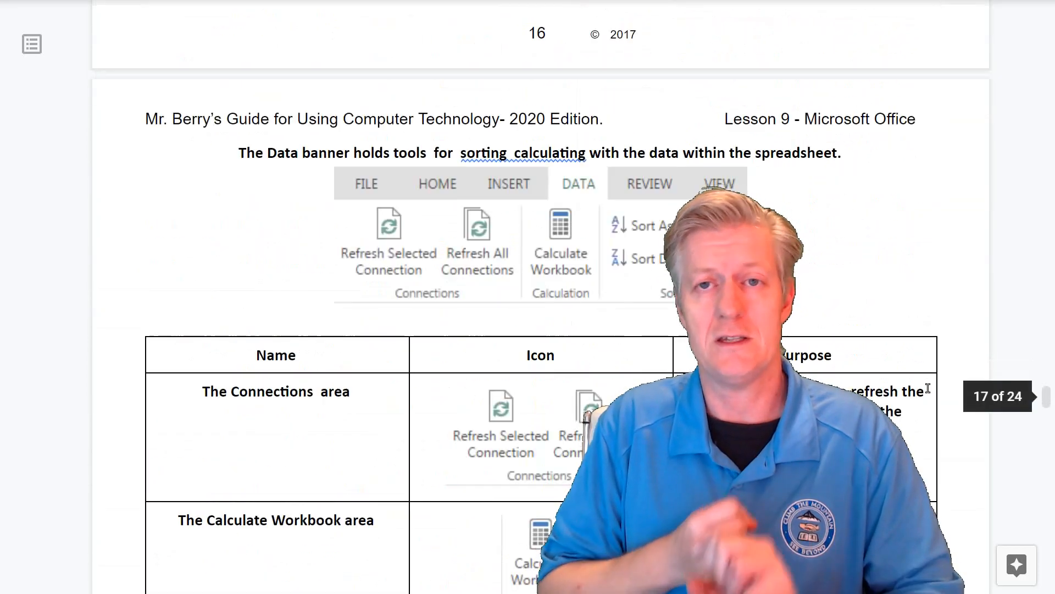
scroll(927, 388, "down", 3)
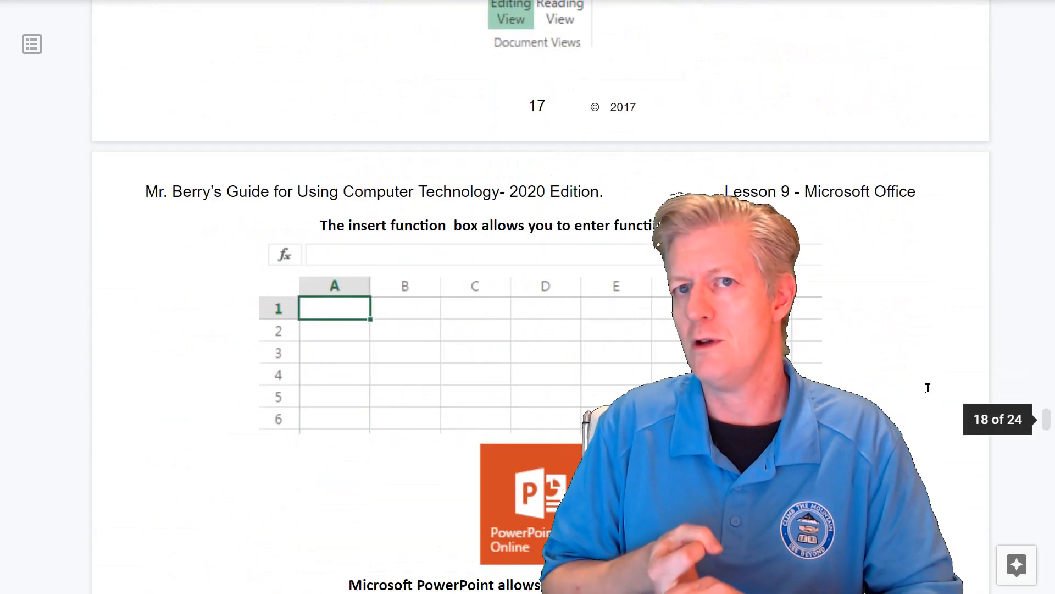
scroll(927, 388, "down", 3)
scroll(928, 389, "down", 3)
scroll(928, 388, "down", 3)
scroll(927, 388, "down", 2)
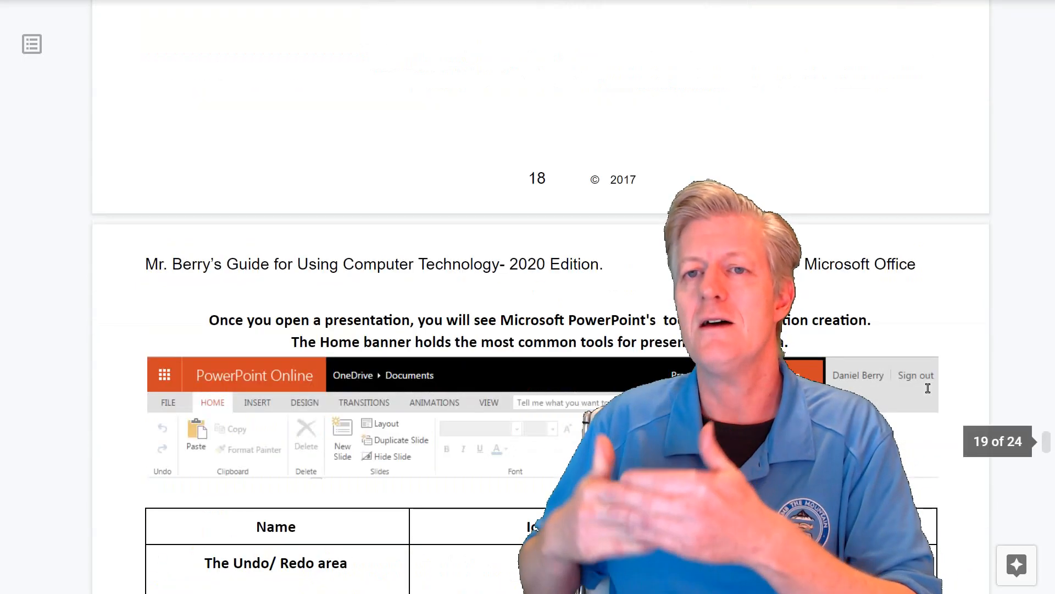
scroll(928, 388, "down", 3)
scroll(927, 389, "down", 3)
scroll(928, 388, "down", 4)
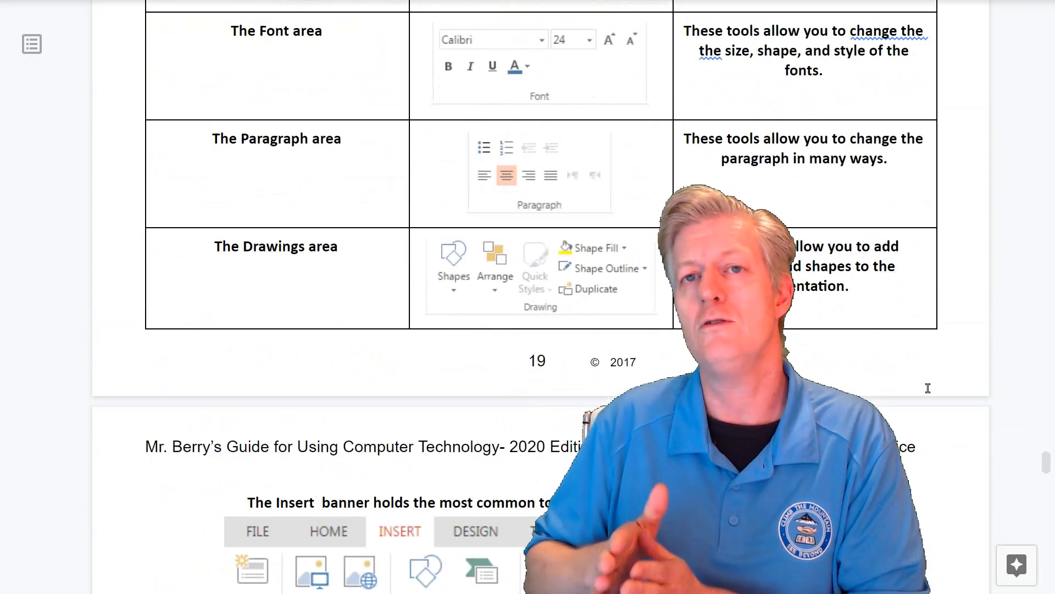
scroll(928, 389, "down", 4)
scroll(927, 389, "down", 2)
scroll(928, 388, "down", 4)
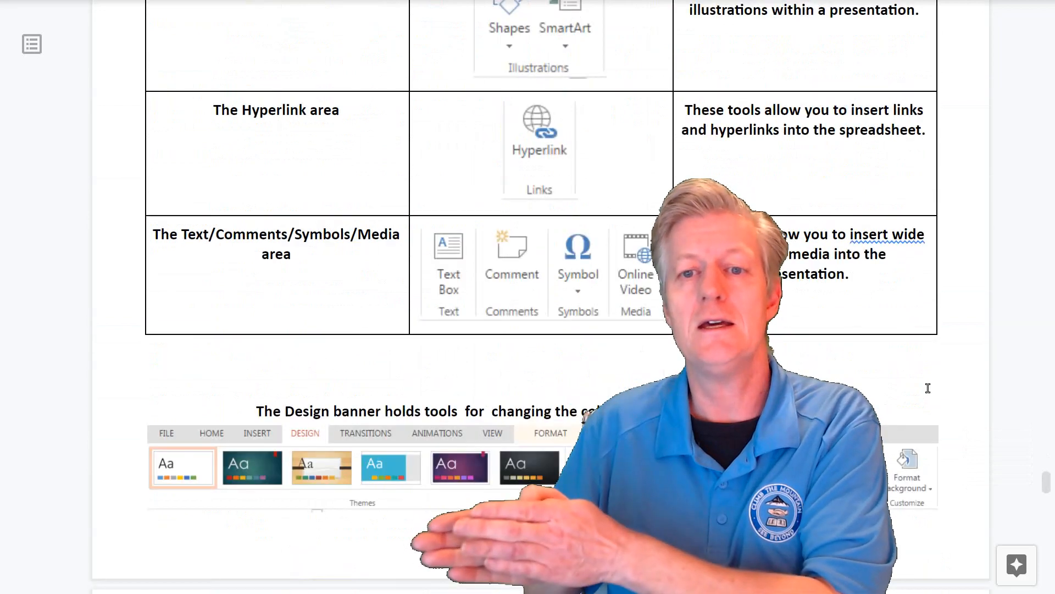
scroll(928, 388, "down", 3)
scroll(928, 389, "down", 4)
scroll(927, 389, "down", 3)
scroll(928, 389, "down", 4)
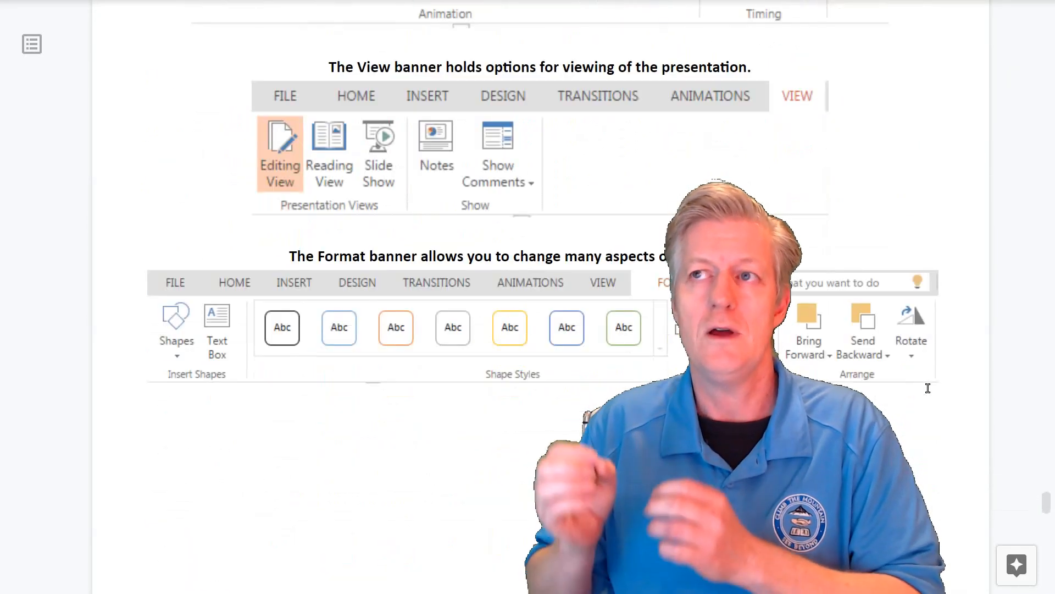
scroll(927, 388, "down", 4)
scroll(928, 389, "down", 3)
scroll(928, 389, "down", 3)
scroll(928, 389, "down", 4)
scroll(928, 388, "down", 4)
scroll(928, 389, "down", 3)
scroll(928, 389, "down", 3)
scroll(928, 388, "down", 4)
scroll(927, 388, "down", 3)
scroll(927, 388, "down", 3)
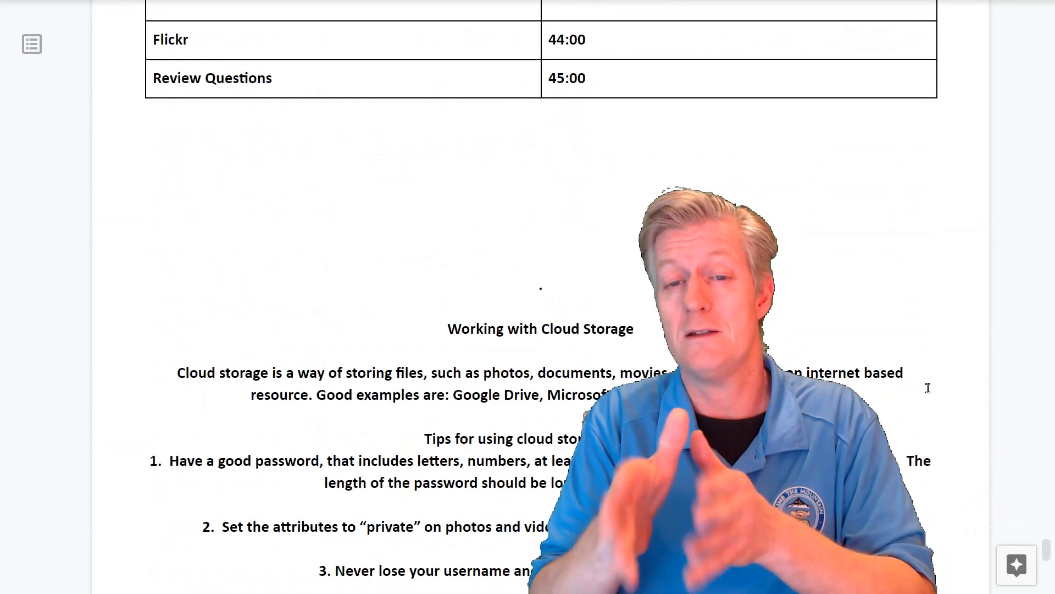
scroll(928, 388, "down", 4)
scroll(928, 389, "down", 4)
scroll(928, 388, "down", 4)
scroll(927, 389, "down", 1)
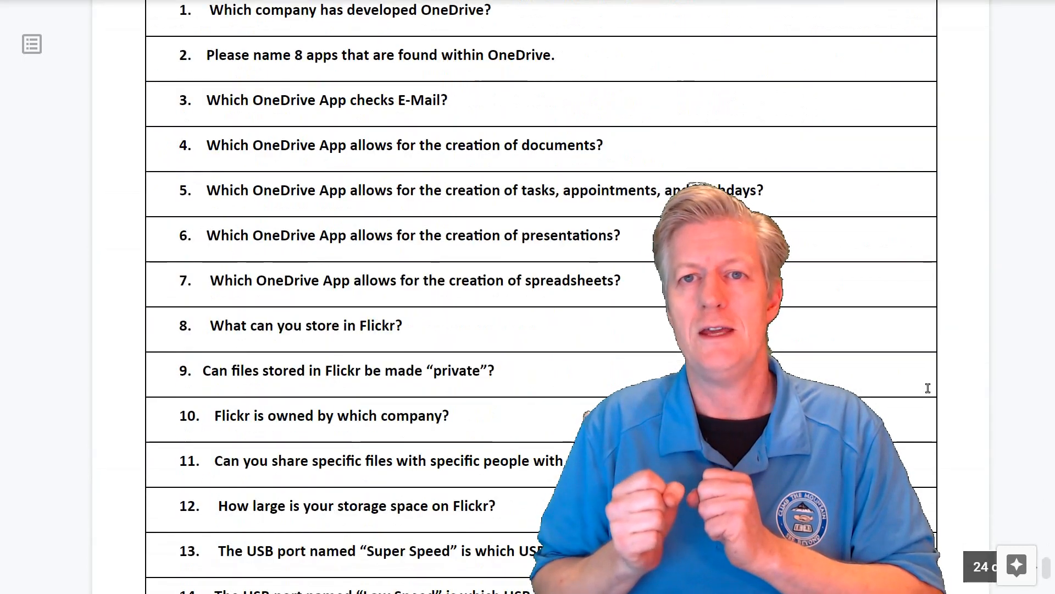
scroll(928, 389, "down", 2)
scroll(928, 388, "down", 4)
scroll(928, 388, "down", 2)
scroll(927, 388, "down", 2)
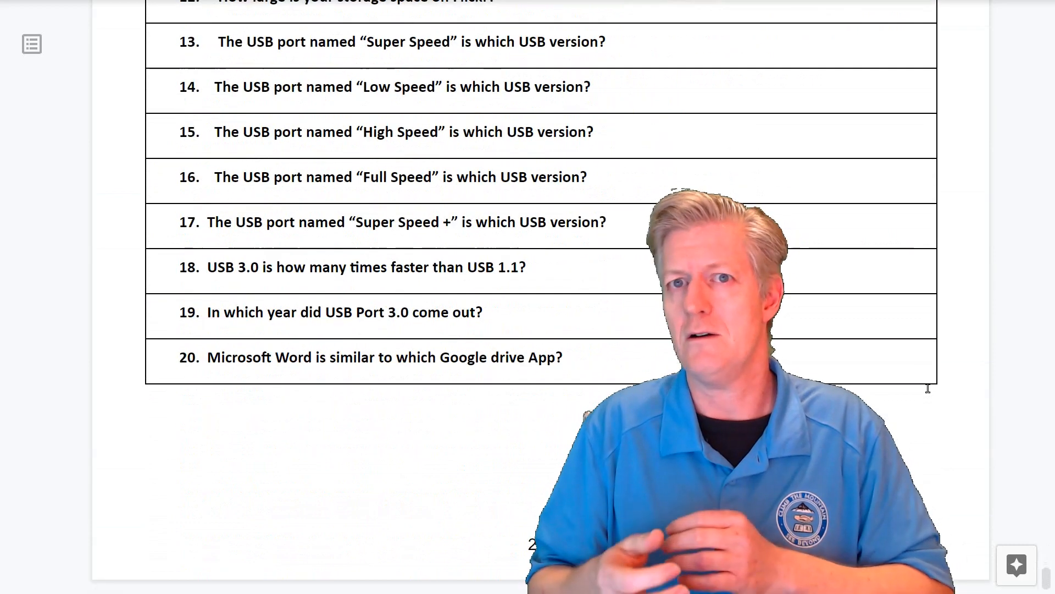
scroll(927, 389, "up", 5)
scroll(928, 388, "up", 5)
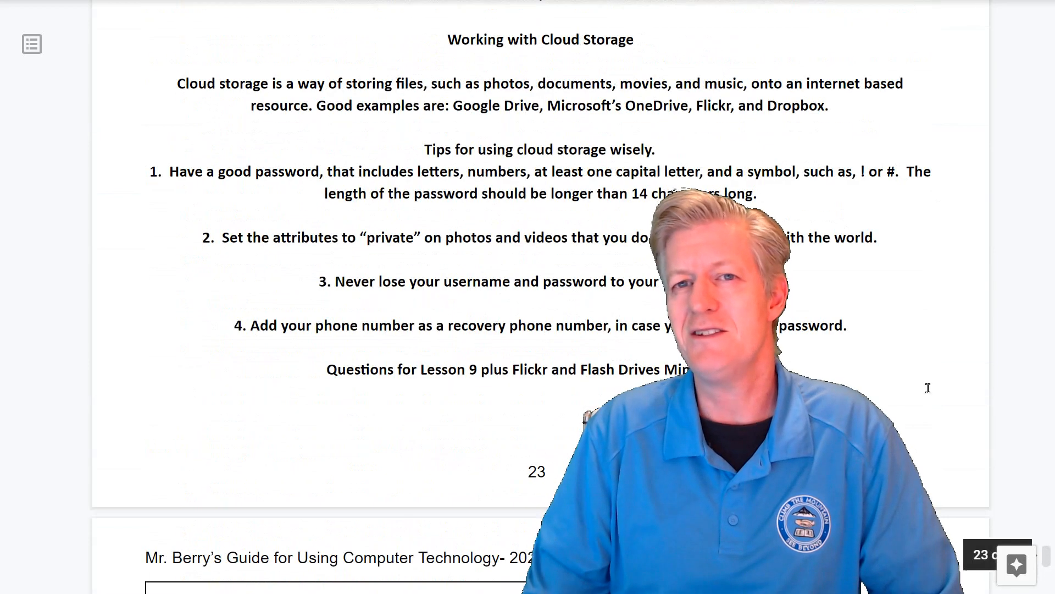
scroll(928, 388, "up", 4)
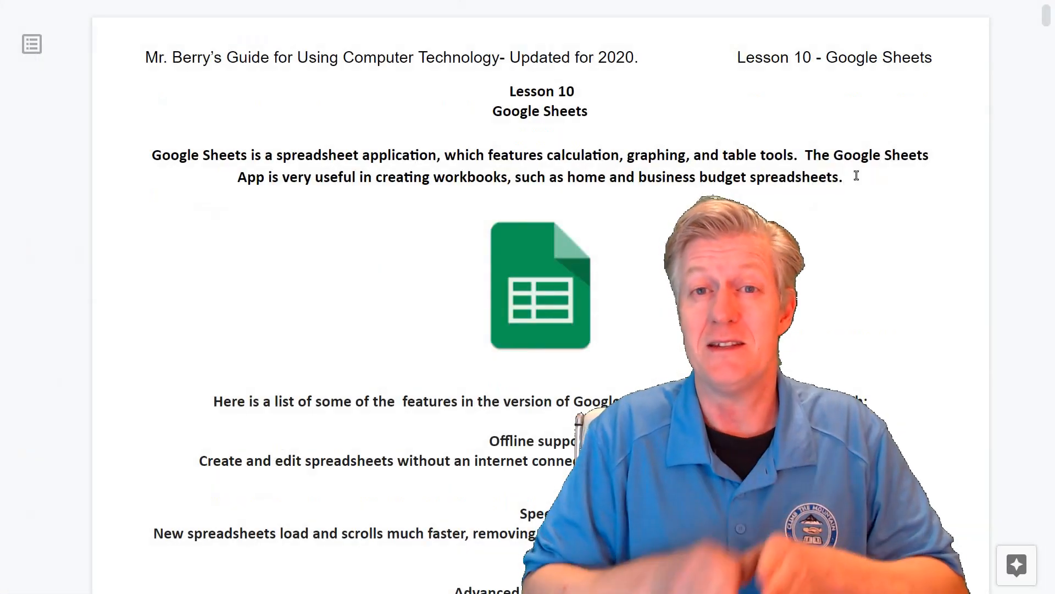
scroll(860, 247, "down", 2)
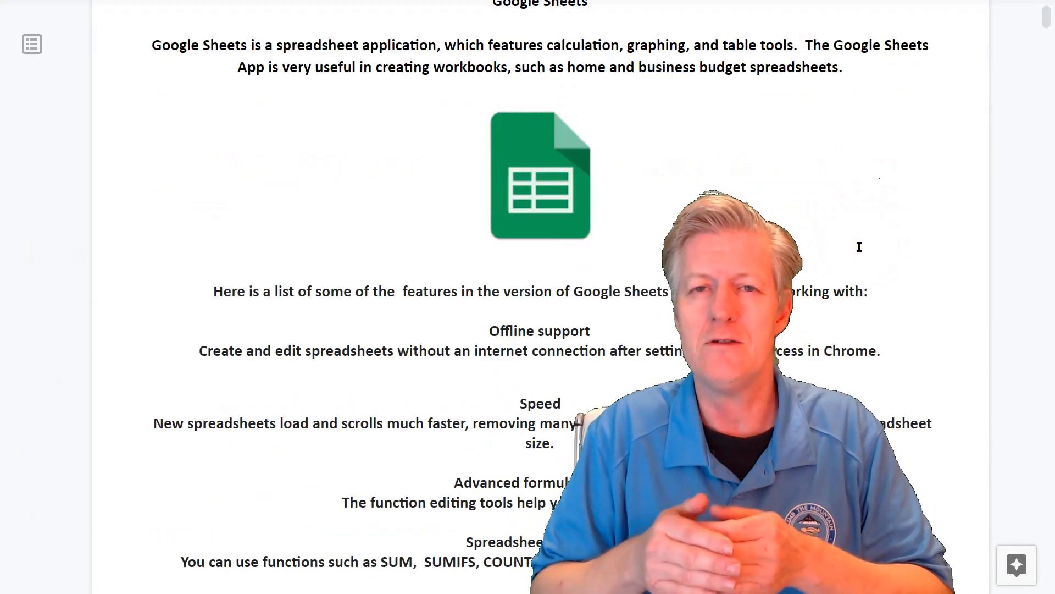
scroll(860, 246, "down", 2)
scroll(859, 247, "down", 3)
scroll(859, 247, "down", 2)
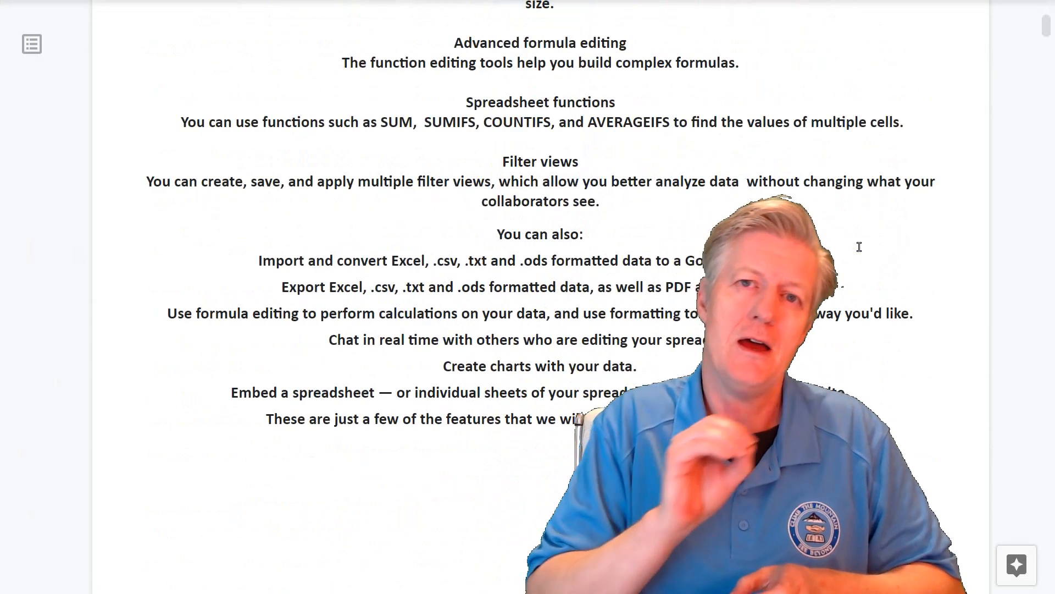
scroll(859, 247, "down", 3)
scroll(859, 247, "down", 2)
scroll(859, 247, "down", 3)
scroll(860, 247, "down", 3)
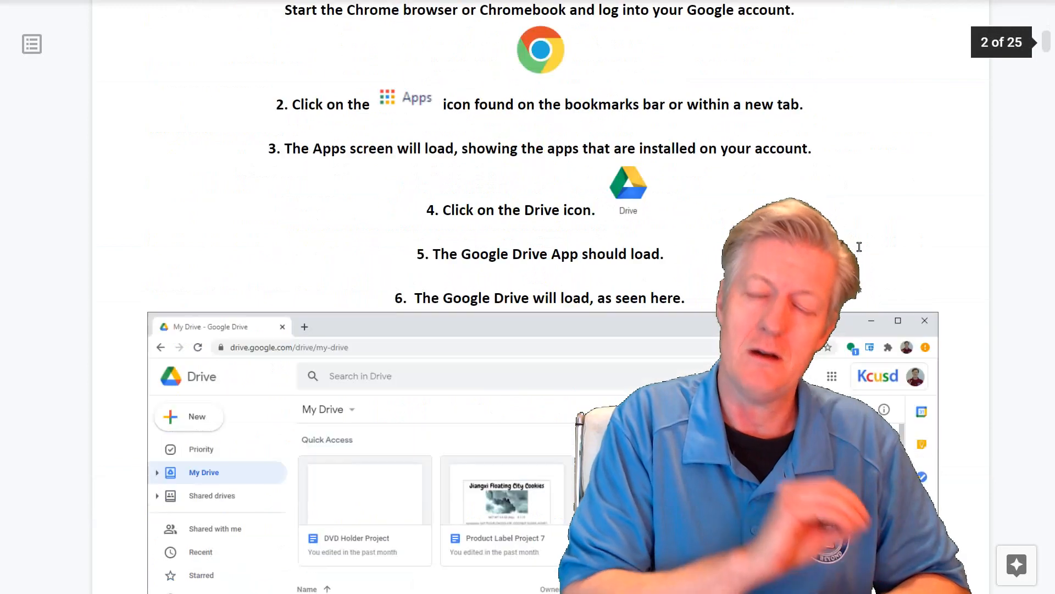
scroll(859, 247, "down", 3)
scroll(859, 247, "down", 3)
scroll(860, 247, "down", 3)
scroll(859, 246, "down", 3)
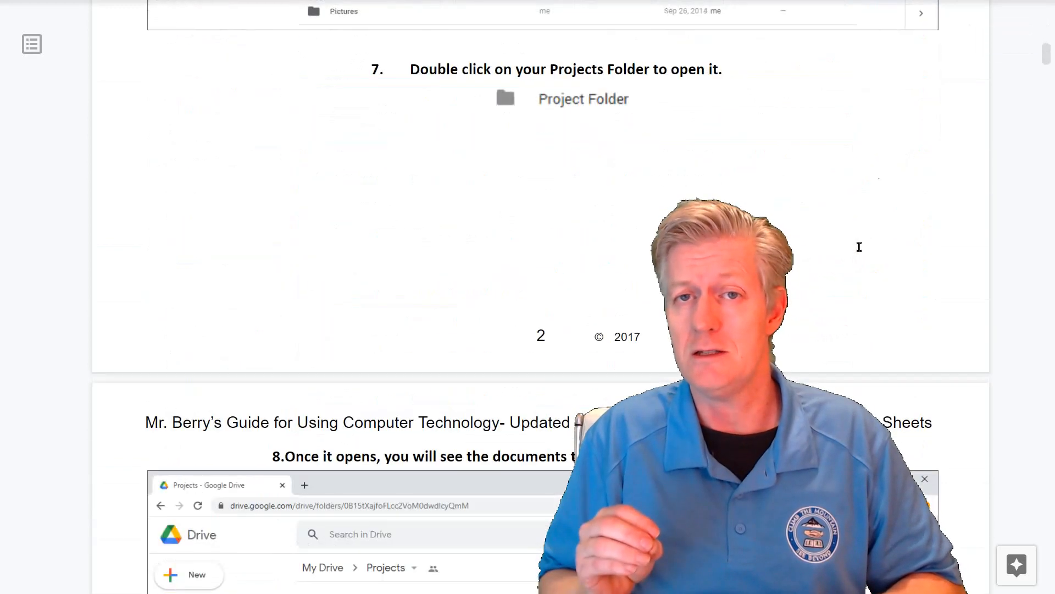
scroll(860, 247, "down", 3)
scroll(860, 247, "down", 3)
scroll(859, 247, "down", 3)
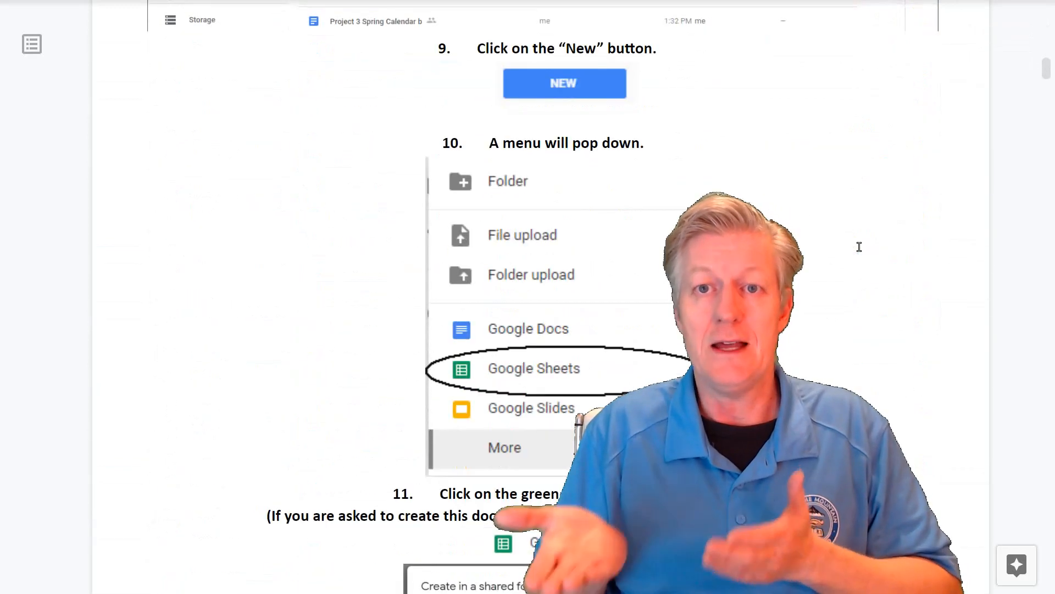
scroll(859, 247, "down", 3)
scroll(859, 247, "down", 3)
scroll(860, 246, "down", 3)
scroll(859, 247, "down", 3)
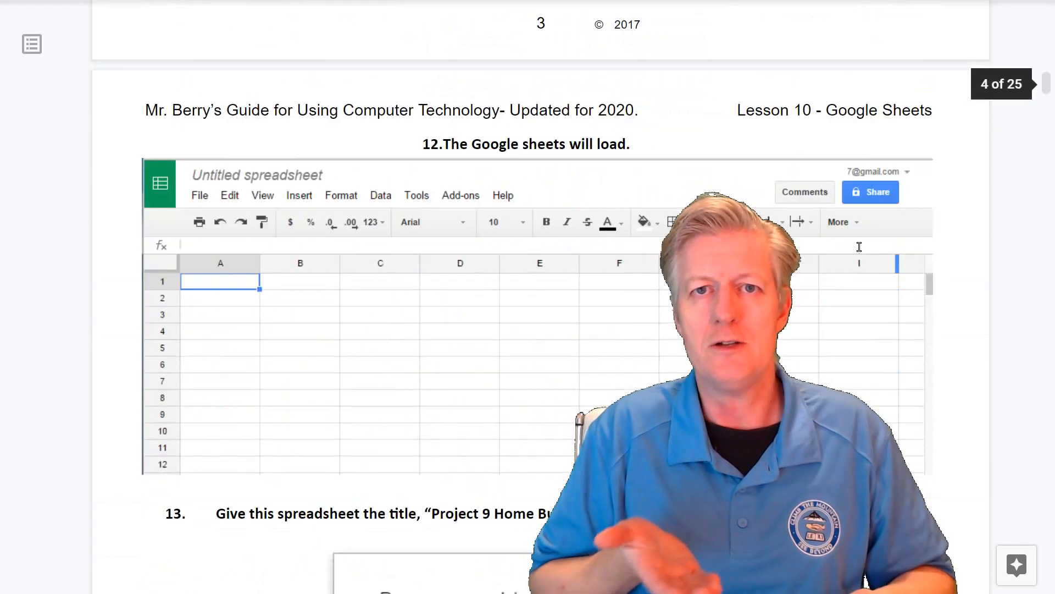
scroll(859, 246, "down", 3)
scroll(859, 246, "down", 3)
scroll(859, 246, "down", 3)
scroll(859, 247, "down", 3)
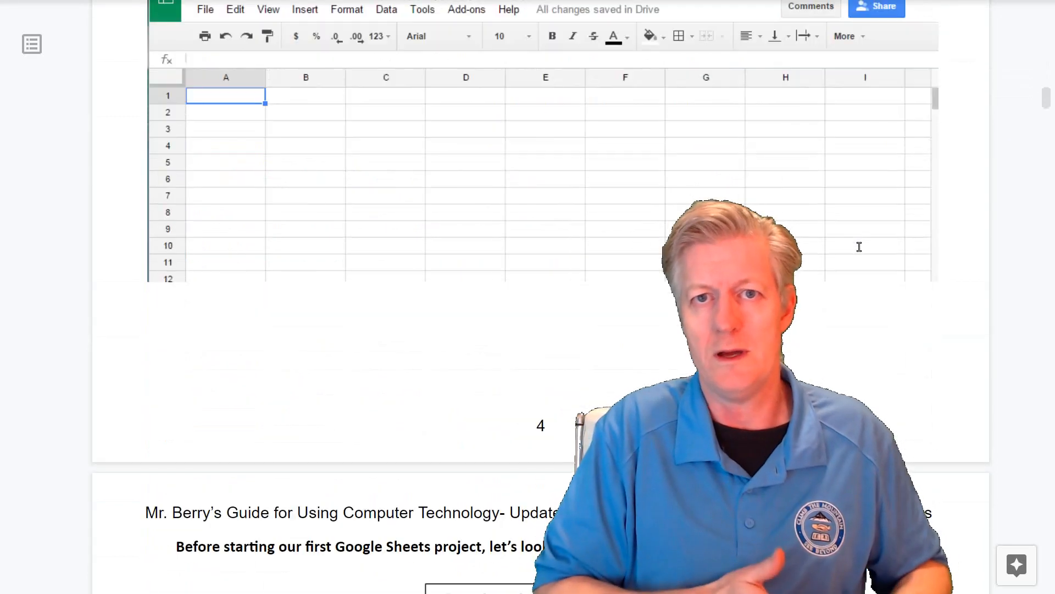
scroll(859, 246, "down", 3)
scroll(859, 247, "down", 3)
scroll(859, 247, "down", 3)
scroll(860, 247, "down", 3)
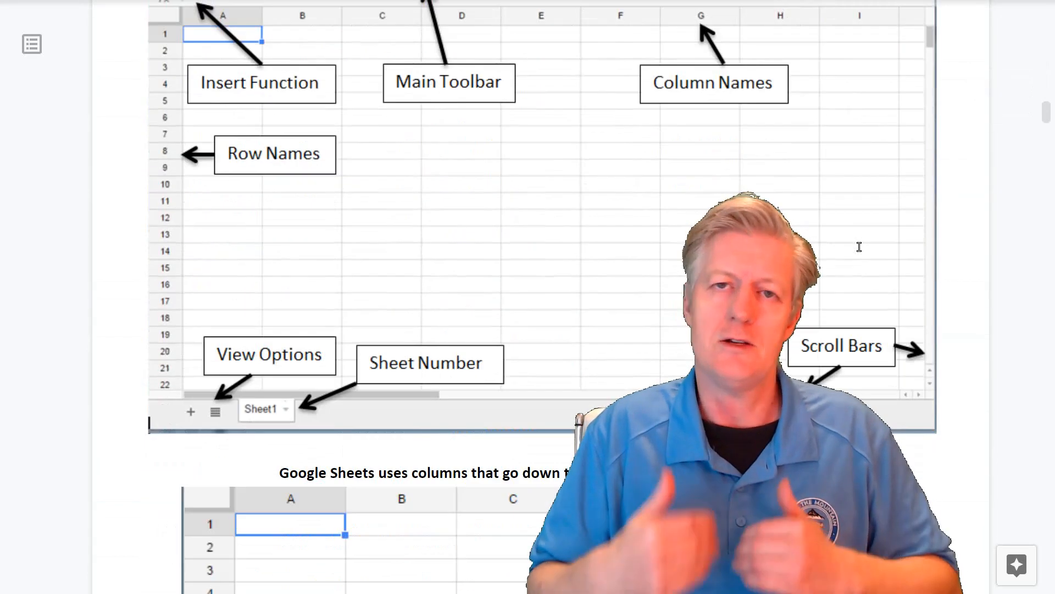
scroll(860, 247, "down", 3)
scroll(859, 246, "down", 3)
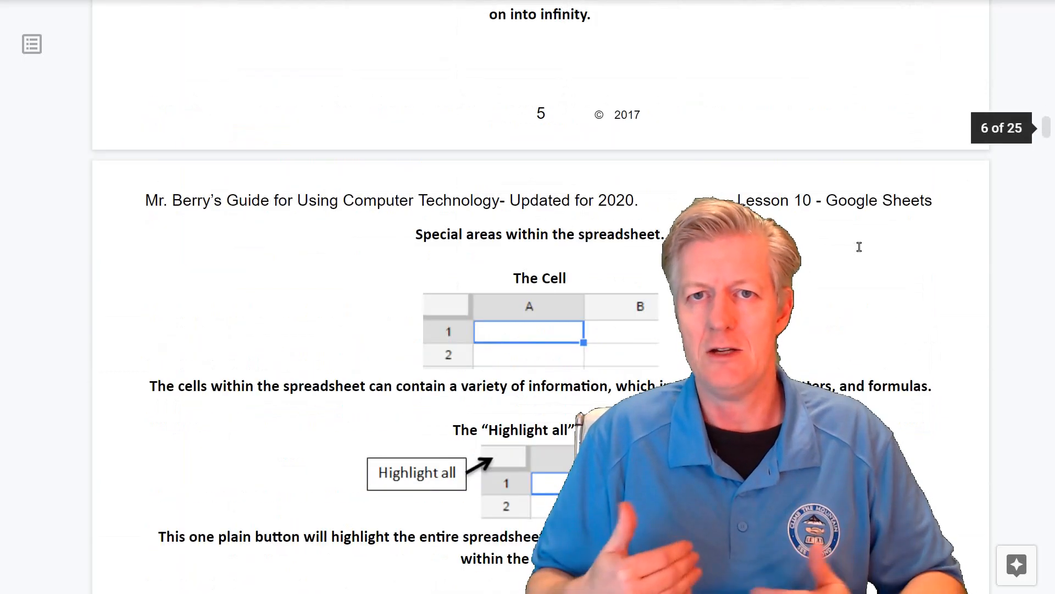
scroll(860, 247, "down", 3)
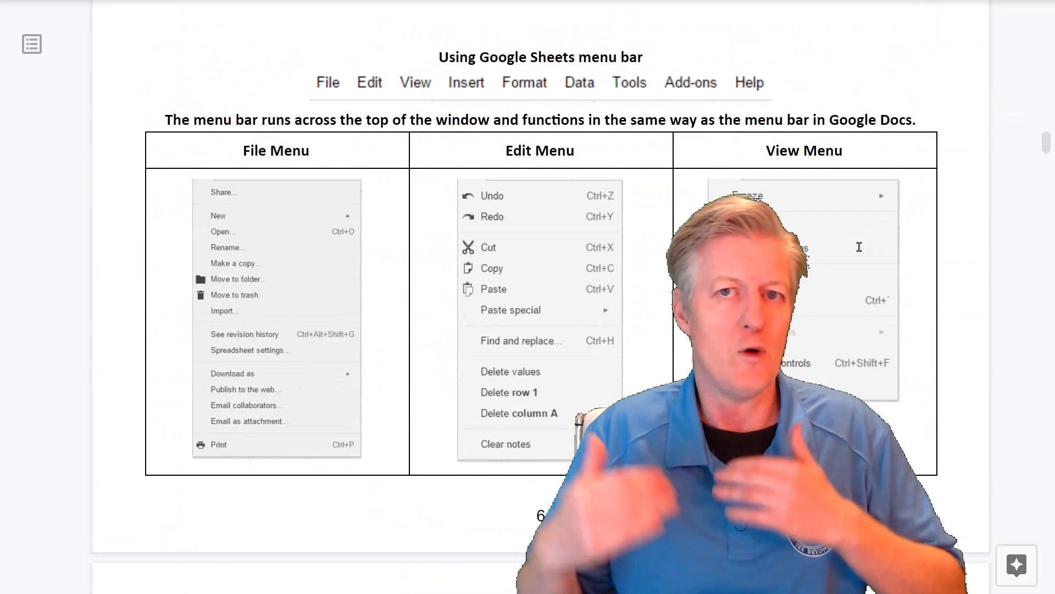
scroll(860, 247, "down", 3)
scroll(859, 247, "down", 2)
scroll(859, 247, "down", 2)
scroll(860, 247, "down", 3)
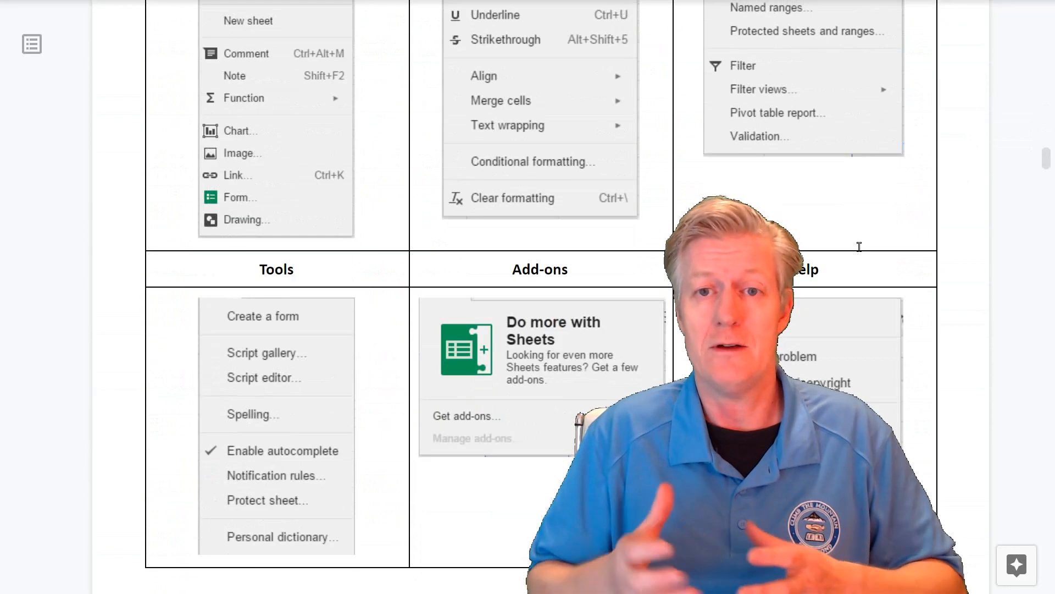
scroll(859, 247, "down", 3)
scroll(859, 246, "down", 3)
scroll(859, 247, "down", 3)
scroll(859, 246, "down", 3)
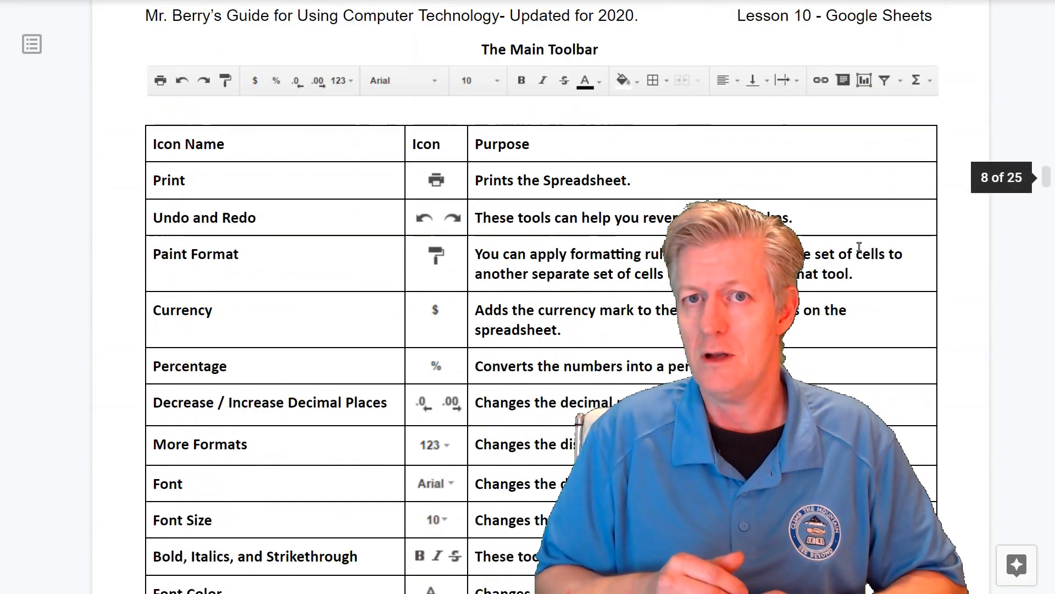
scroll(860, 246, "down", 3)
scroll(860, 247, "down", 3)
scroll(859, 246, "down", 3)
scroll(859, 247, "down", 3)
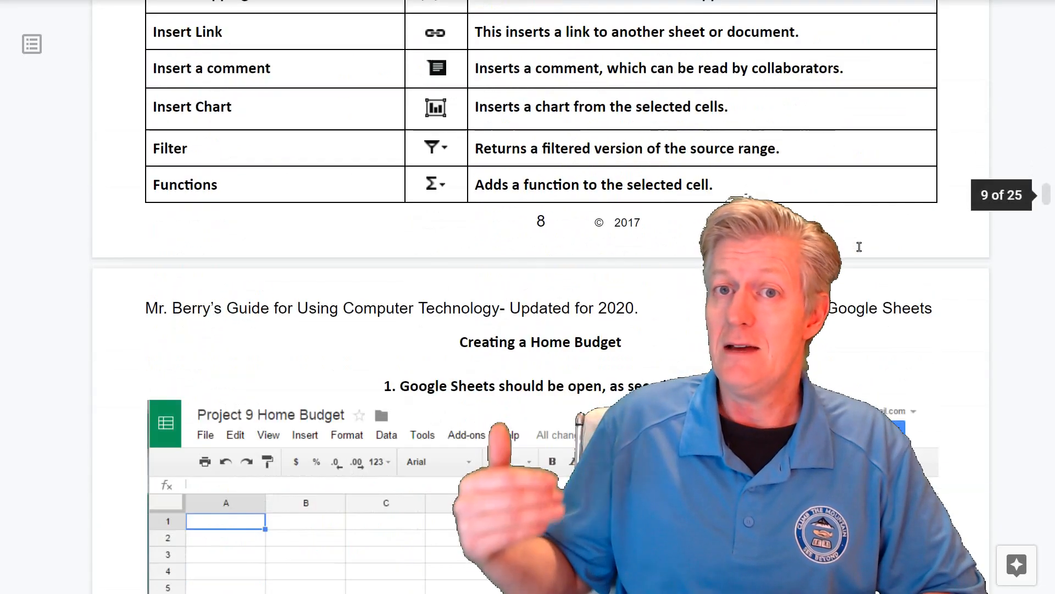
scroll(860, 247, "down", 3)
scroll(859, 247, "down", 3)
scroll(860, 247, "down", 3)
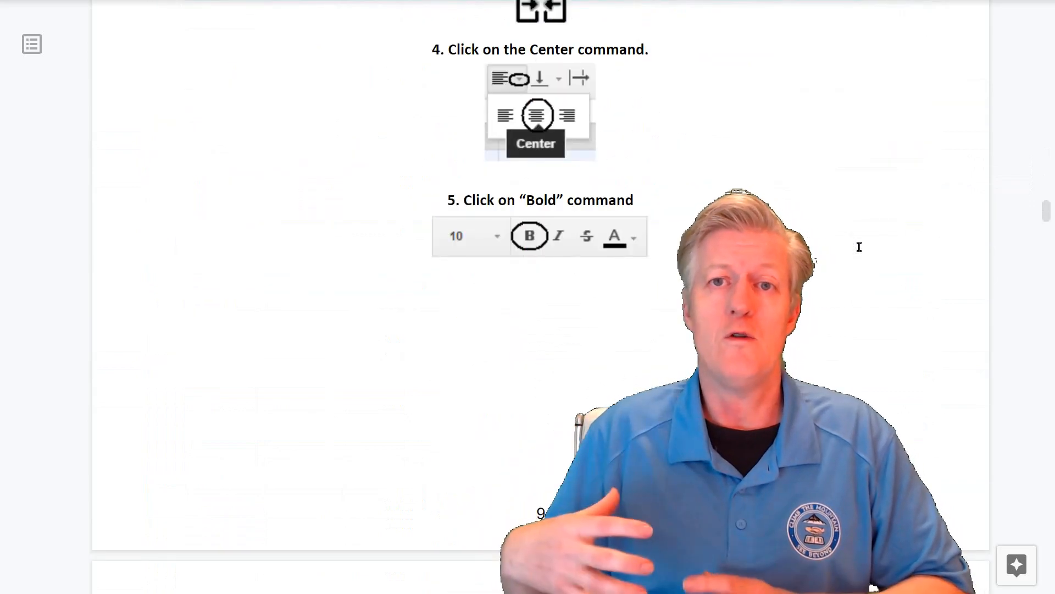
scroll(860, 246, "down", 3)
scroll(859, 247, "down", 3)
scroll(860, 246, "down", 3)
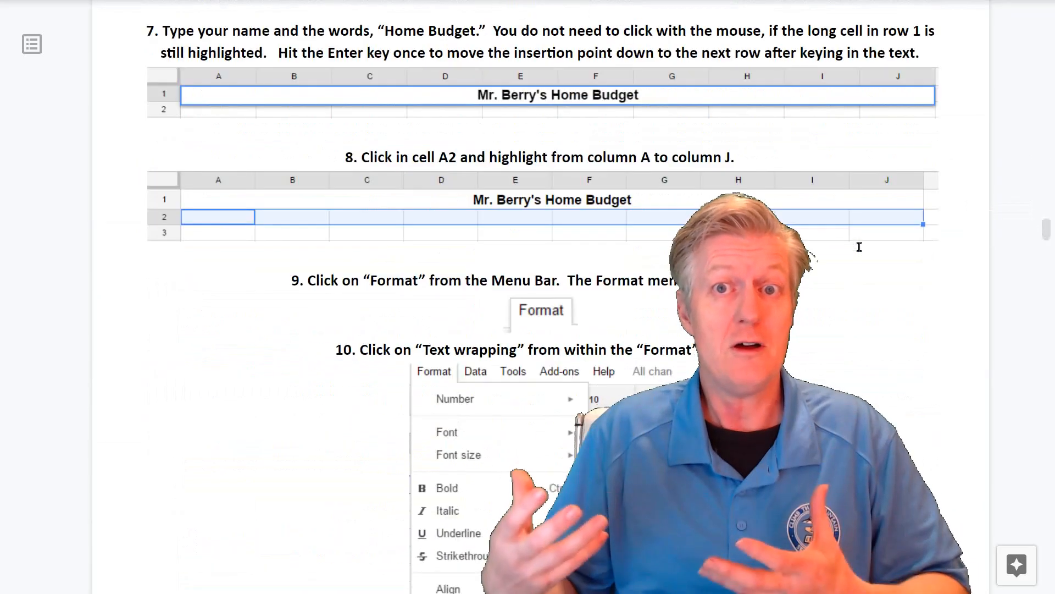
scroll(860, 247, "down", 3)
scroll(859, 247, "down", 3)
scroll(860, 246, "down", 3)
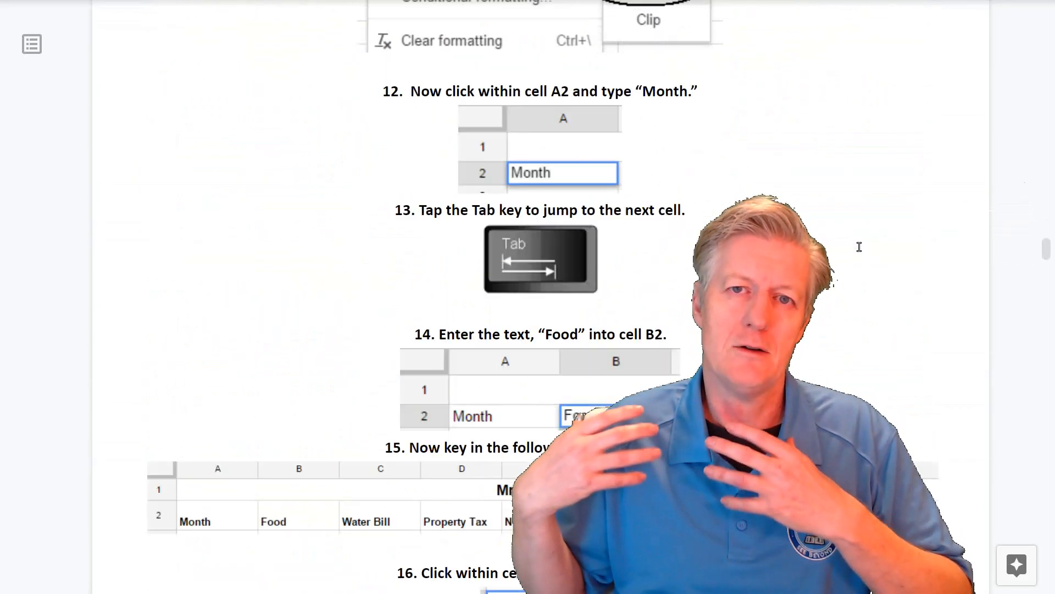
scroll(860, 246, "down", 3)
scroll(859, 246, "down", 2)
scroll(859, 247, "down", 3)
scroll(860, 246, "down", 3)
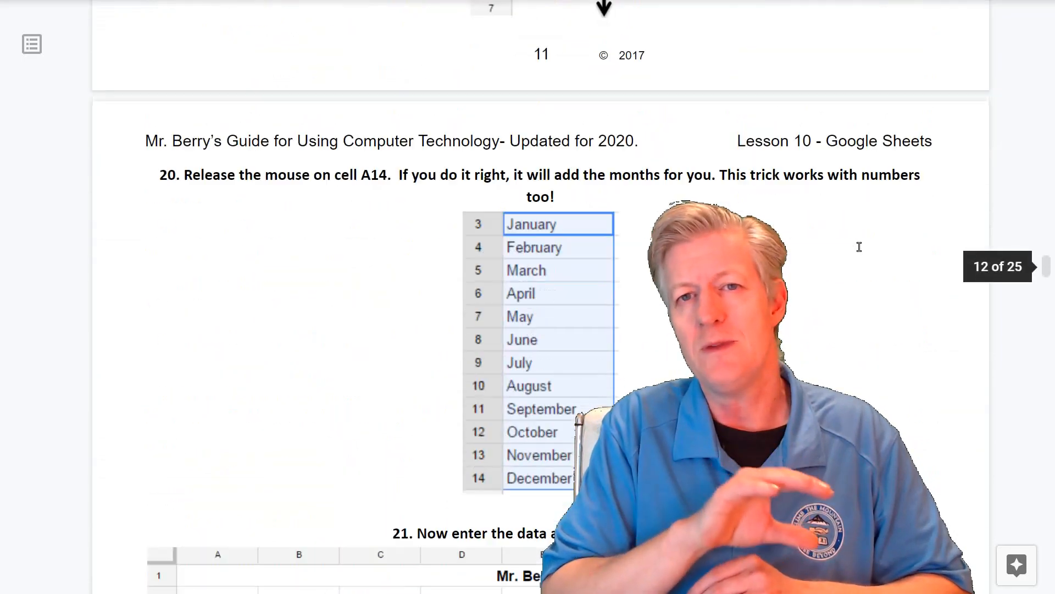
scroll(860, 247, "down", 3)
scroll(859, 246, "down", 3)
scroll(859, 246, "down", 3)
scroll(859, 246, "down", 3)
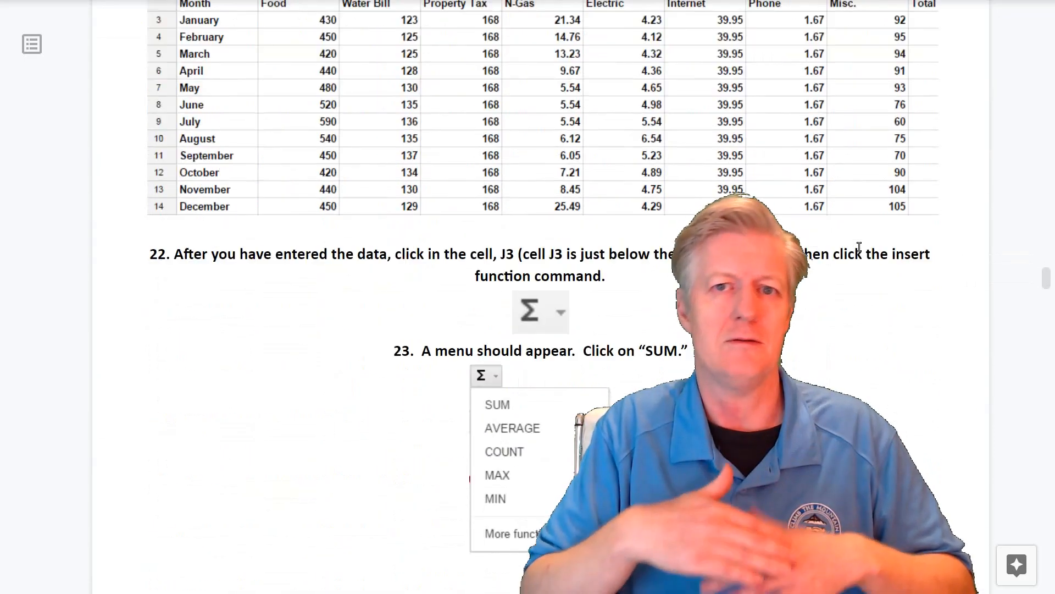
scroll(860, 247, "down", 3)
scroll(859, 246, "down", 5)
scroll(860, 246, "down", 5)
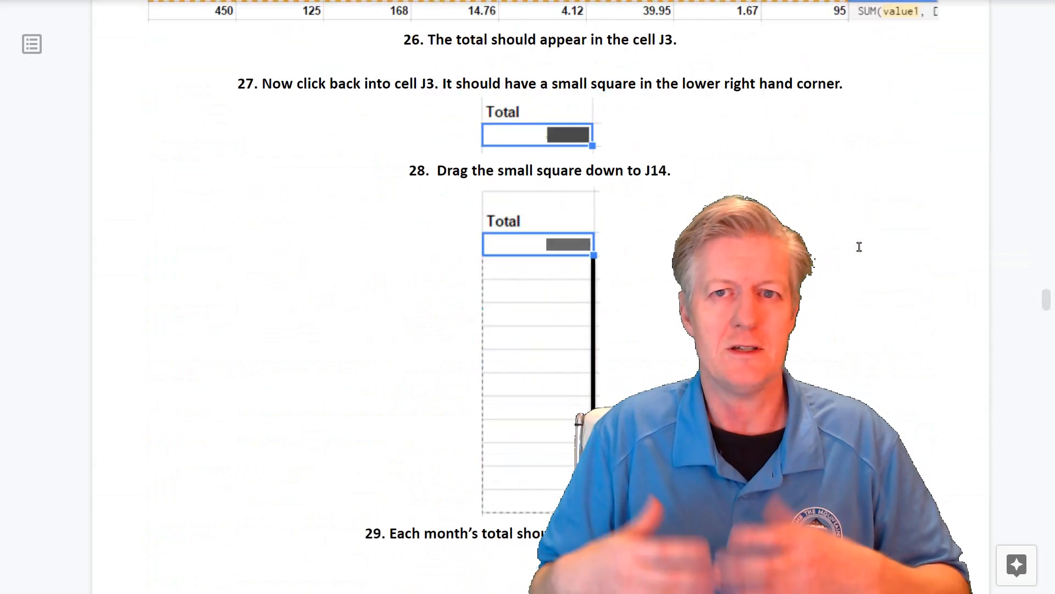
scroll(859, 246, "down", 5)
scroll(860, 247, "down", 4)
scroll(859, 246, "down", 5)
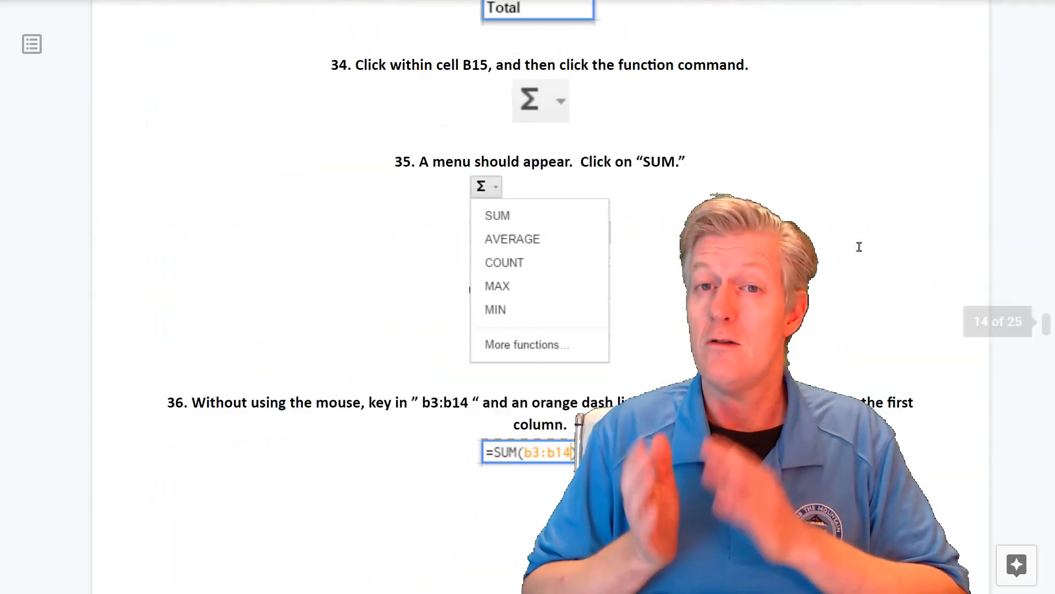
scroll(860, 246, "down", 5)
scroll(860, 246, "down", 5)
scroll(859, 247, "down", 5)
scroll(859, 247, "down", 5)
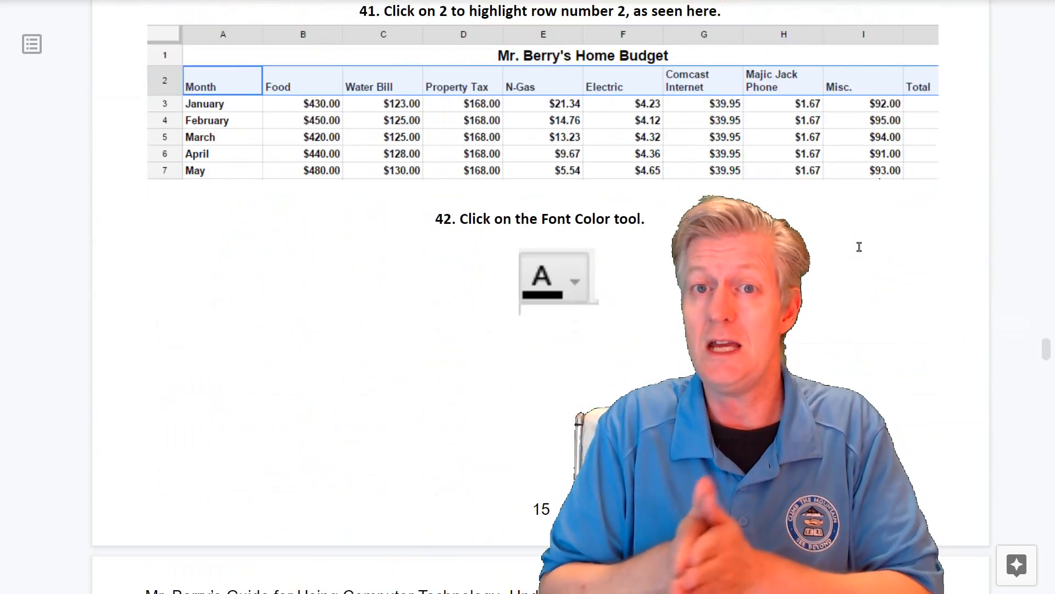
scroll(860, 247, "down", 5)
scroll(860, 247, "down", 4)
scroll(859, 247, "down", 5)
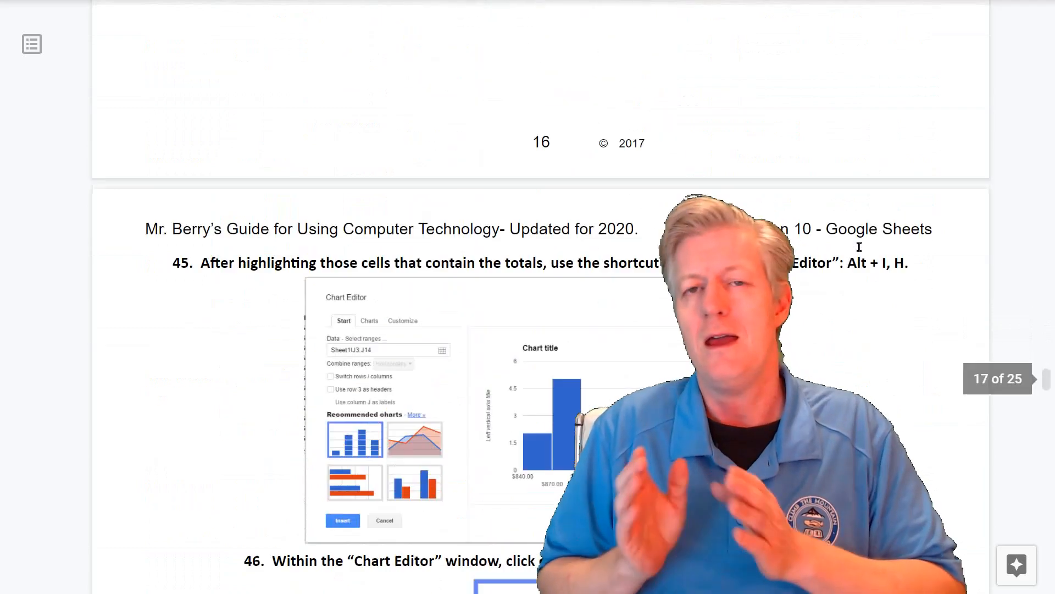
scroll(860, 247, "down", 5)
scroll(859, 247, "down", 5)
scroll(859, 247, "down", 5)
scroll(859, 247, "down", 5)
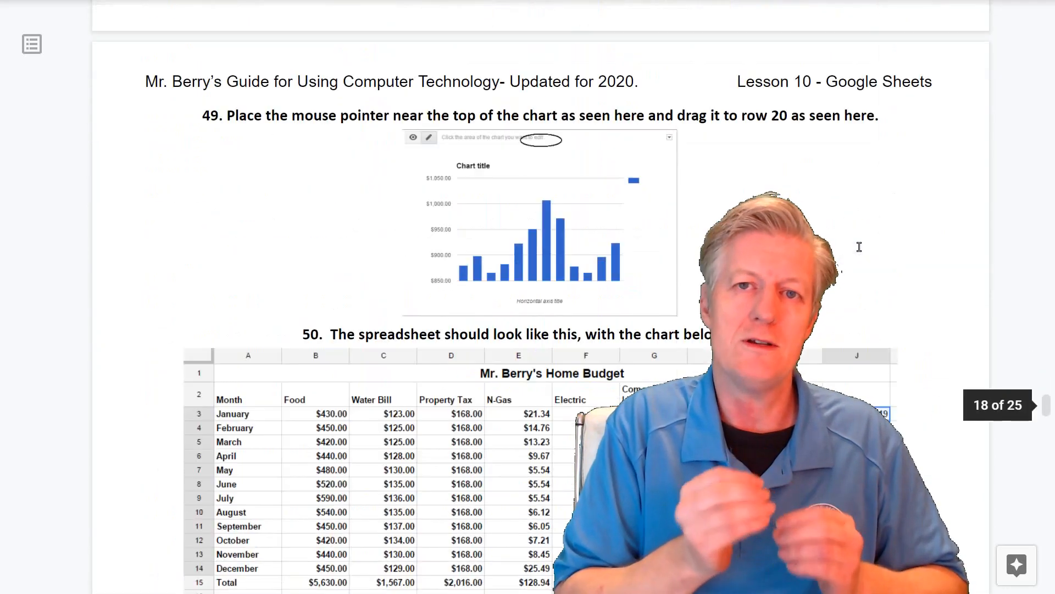
scroll(859, 247, "down", 5)
scroll(860, 247, "down", 5)
scroll(859, 247, "down", 4)
scroll(859, 246, "down", 5)
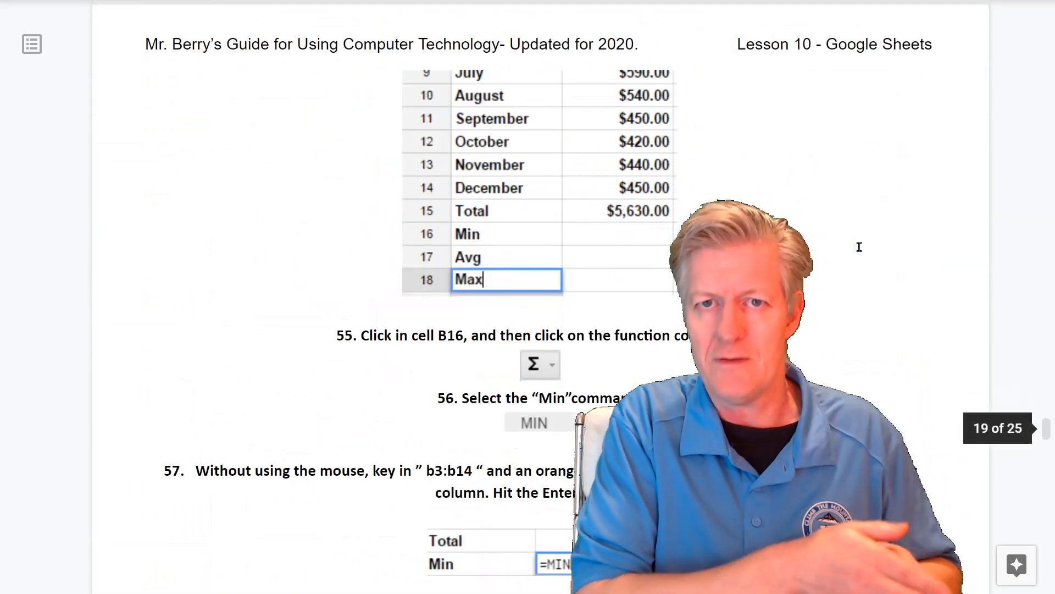
scroll(859, 246, "down", 4)
scroll(859, 247, "down", 4)
scroll(860, 247, "down", 3)
scroll(859, 247, "down", 5)
scroll(860, 246, "down", 5)
scroll(860, 246, "down", 5)
scroll(860, 247, "down", 4)
scroll(859, 247, "down", 5)
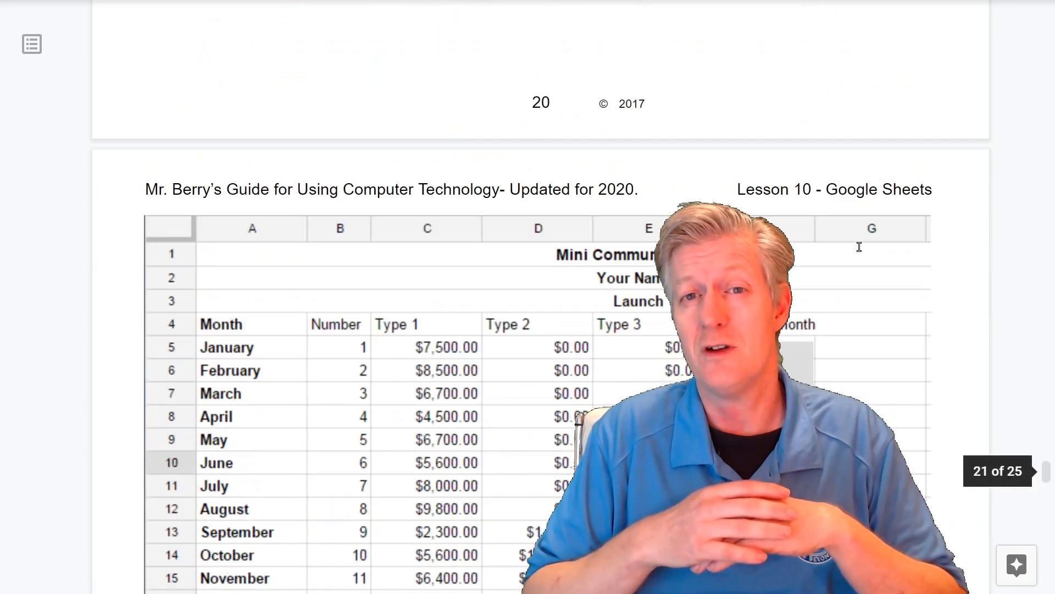
scroll(859, 247, "down", 5)
scroll(859, 247, "down", 4)
scroll(860, 247, "down", 4)
scroll(860, 246, "down", 5)
scroll(859, 247, "down", 4)
scroll(859, 247, "down", 4)
scroll(859, 247, "down", 3)
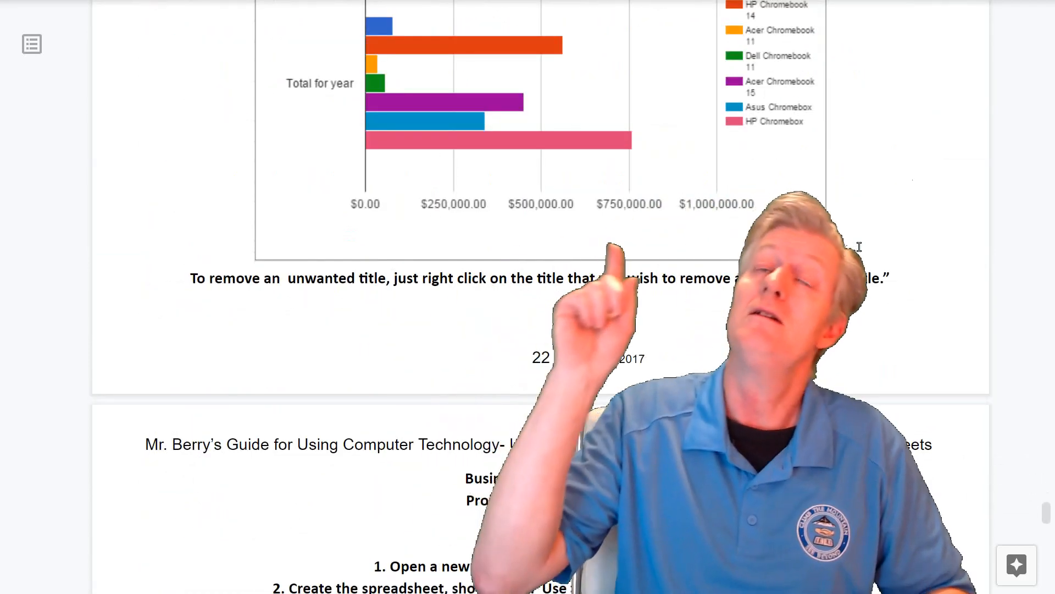
scroll(860, 246, "up", 5)
scroll(860, 247, "up", 5)
scroll(860, 247, "up", 3)
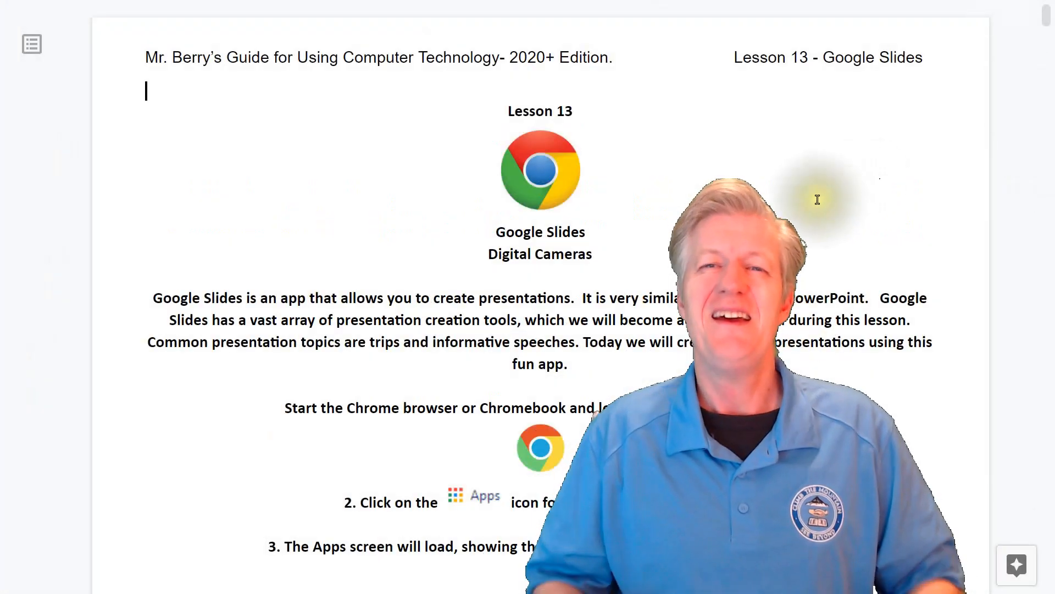
scroll(1015, 264, "down", 5)
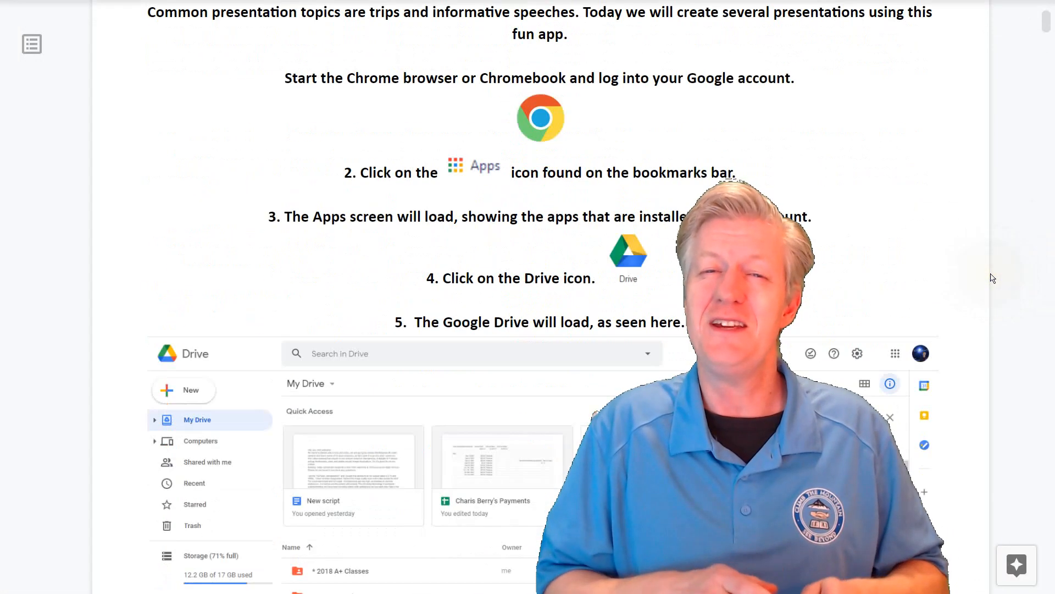
scroll(969, 282, "down", 3)
scroll(968, 282, "down", 5)
scroll(969, 282, "down", 5)
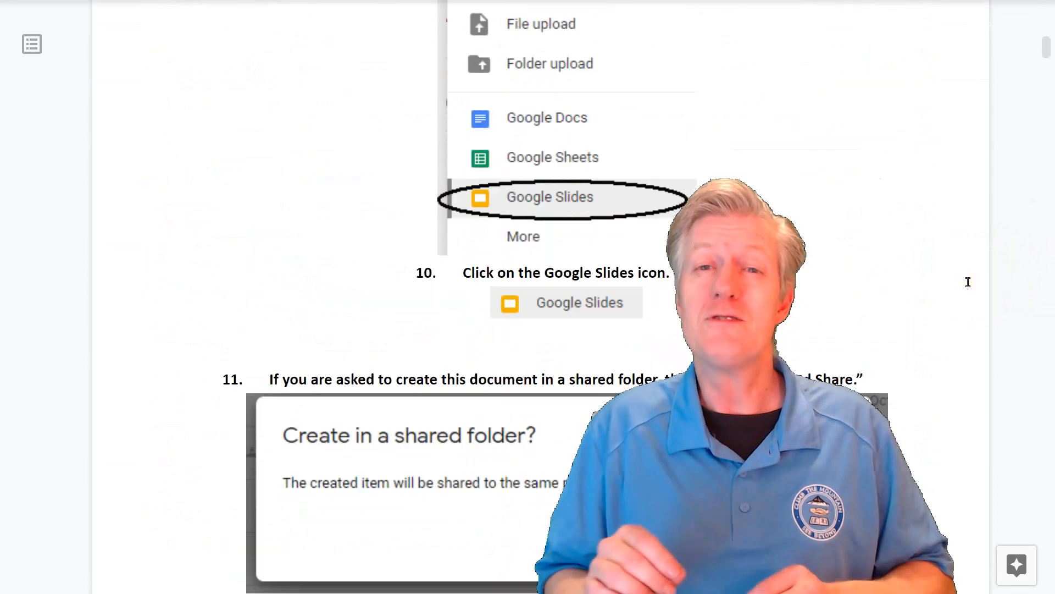
scroll(968, 282, "down", 5)
scroll(968, 282, "down", 5)
scroll(968, 282, "down", 4)
scroll(968, 283, "down", 4)
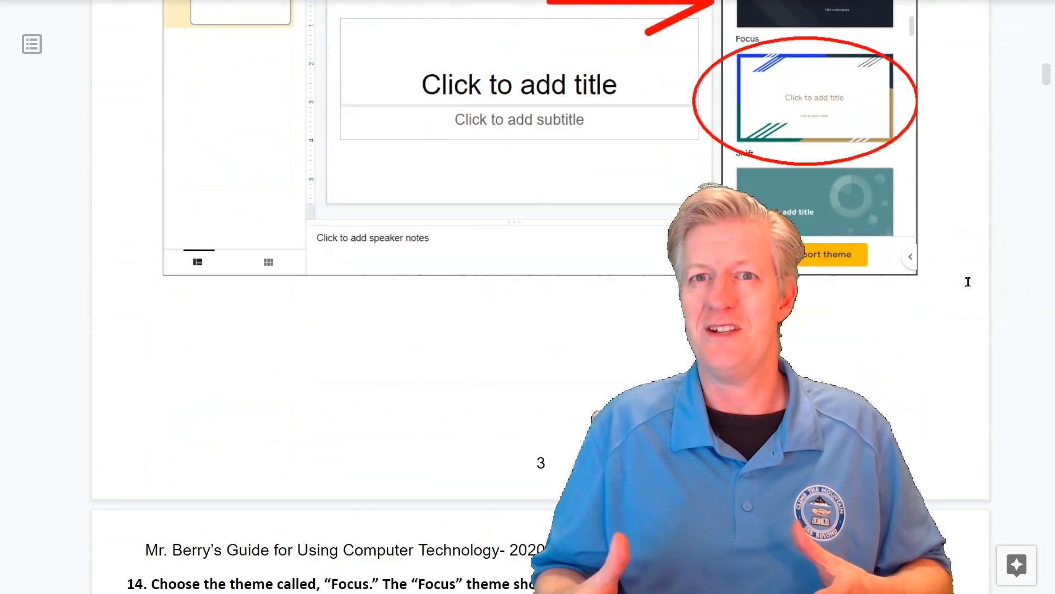
scroll(968, 282, "down", 5)
scroll(969, 282, "down", 5)
scroll(968, 282, "down", 5)
scroll(968, 282, "down", 5)
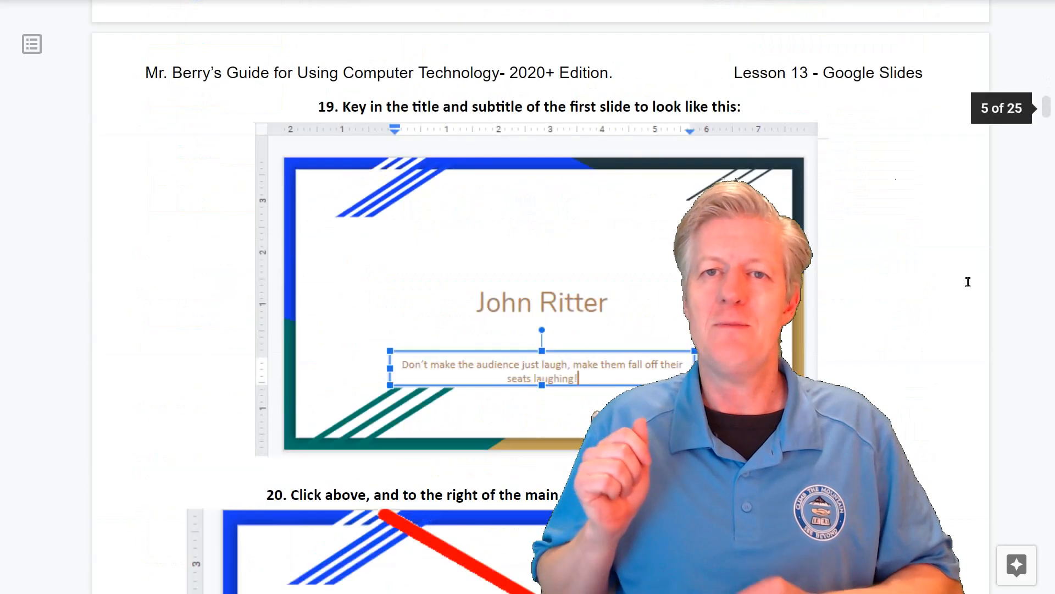
scroll(968, 282, "down", 5)
scroll(968, 283, "down", 5)
scroll(968, 282, "down", 5)
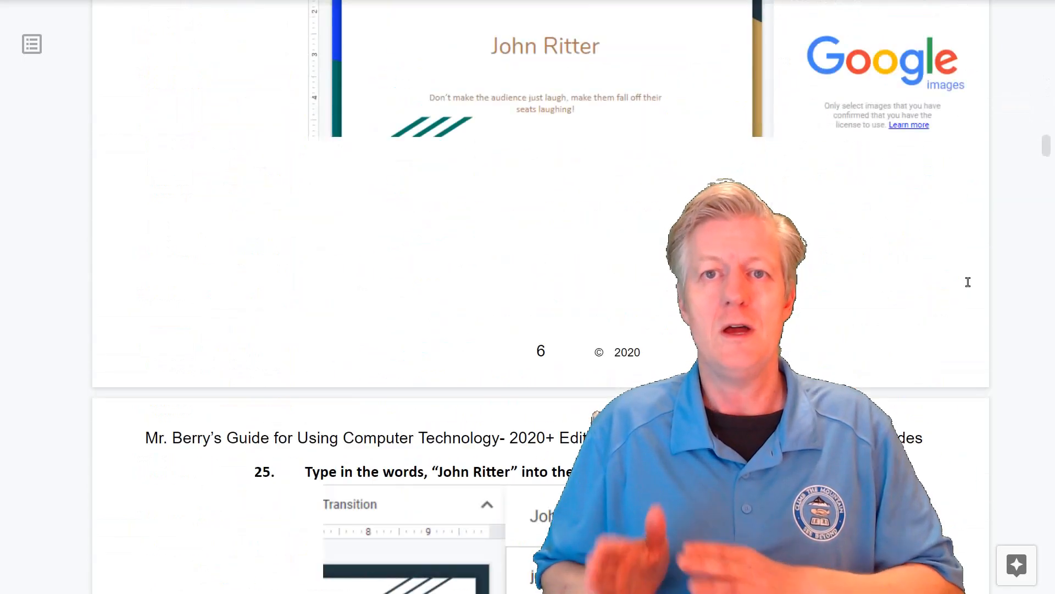
scroll(968, 282, "down", 5)
scroll(968, 282, "down", 5)
scroll(968, 282, "down", 5)
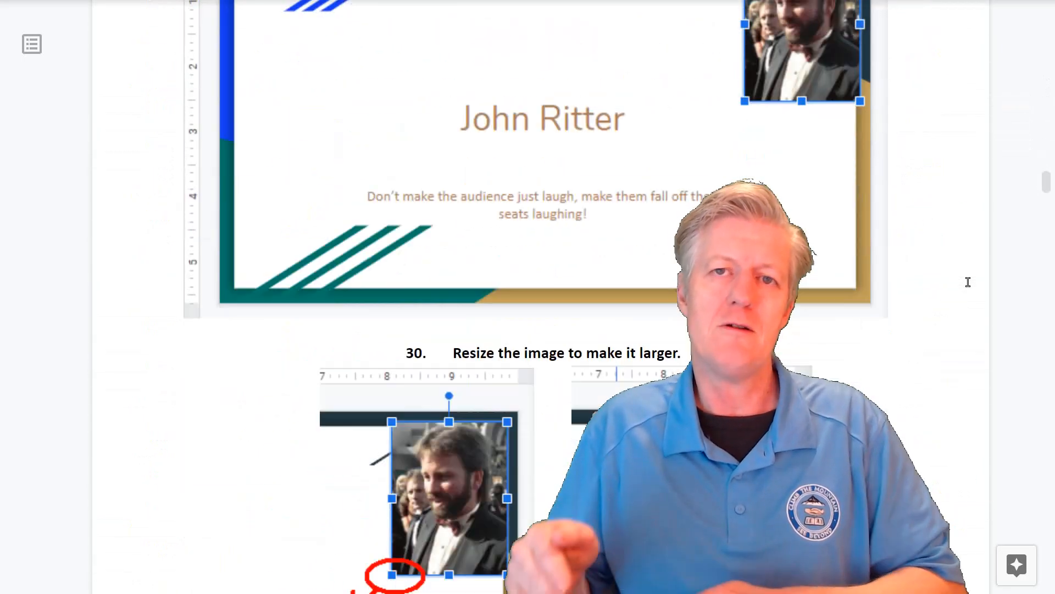
scroll(969, 282, "down", 5)
scroll(968, 282, "down", 5)
scroll(969, 282, "down", 5)
scroll(968, 282, "down", 5)
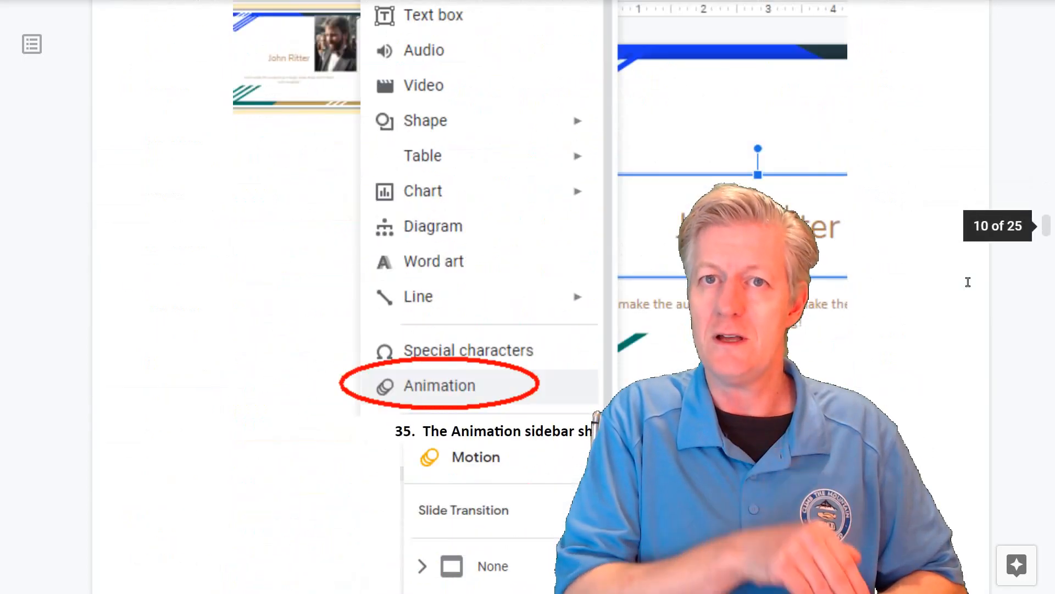
scroll(968, 283, "down", 5)
scroll(969, 282, "down", 5)
scroll(968, 282, "down", 5)
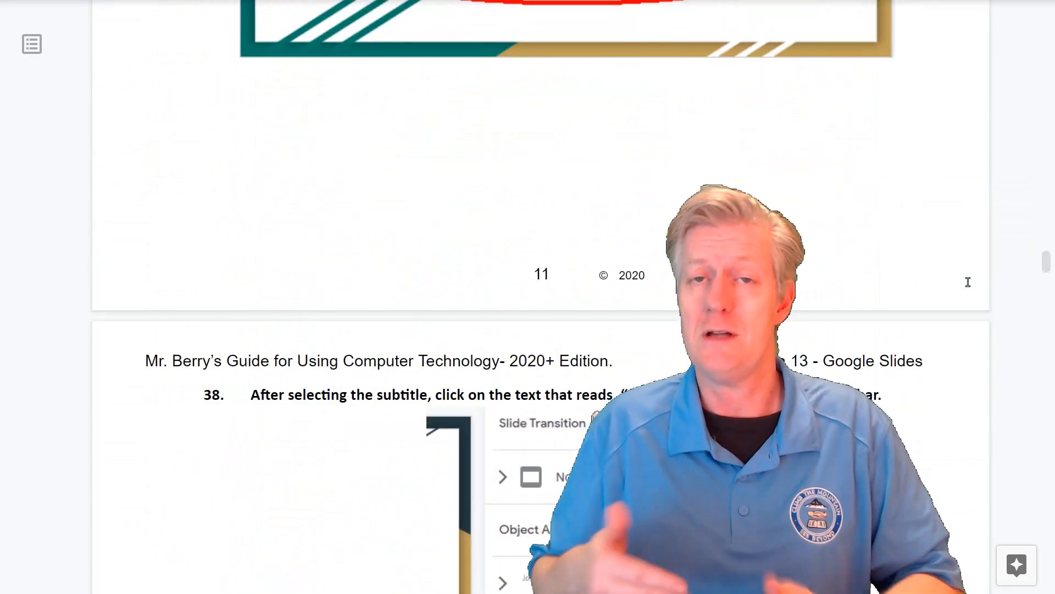
scroll(968, 282, "down", 5)
scroll(968, 282, "down", 5)
scroll(968, 282, "down", 5)
scroll(968, 282, "down", 5)
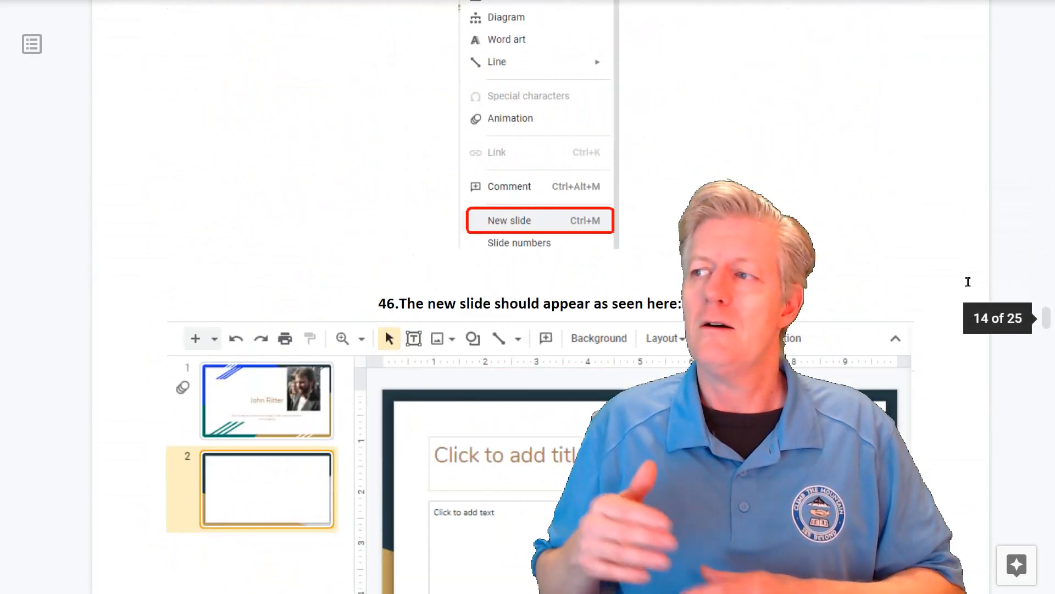
scroll(968, 282, "down", 5)
scroll(968, 282, "down", 5)
scroll(968, 282, "down", 5)
scroll(969, 412, "down", 5)
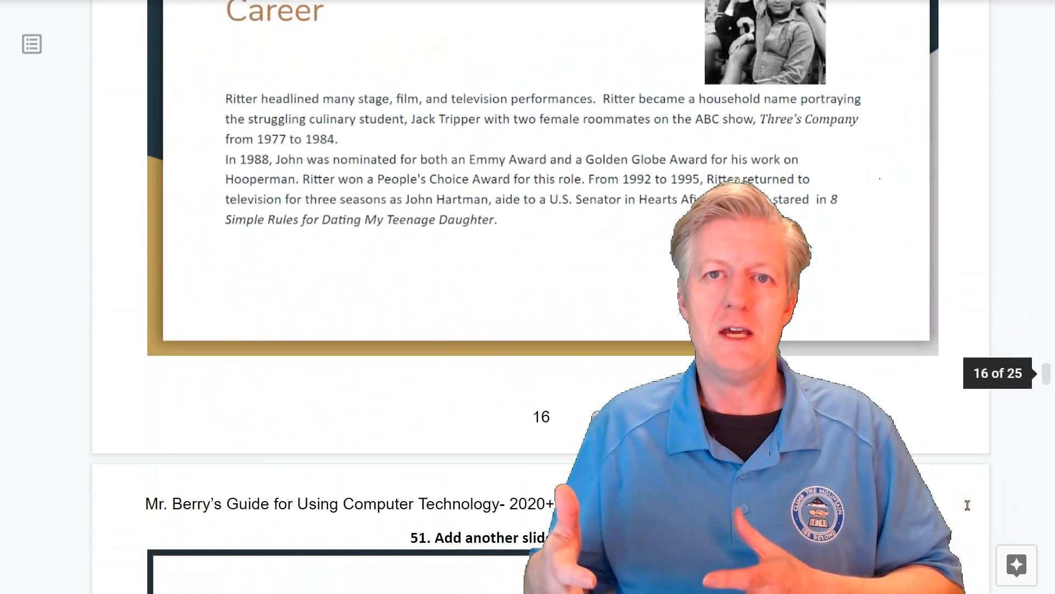
scroll(967, 505, "down", 5)
scroll(967, 504, "down", 5)
scroll(967, 505, "down", 5)
scroll(967, 505, "down", 5)
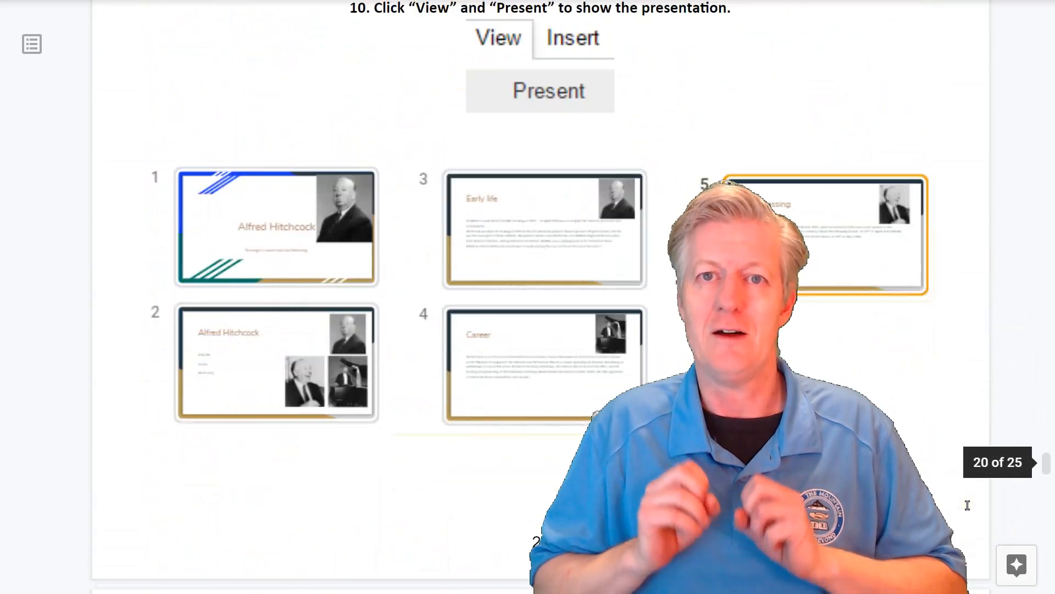
scroll(967, 505, "down", 5)
scroll(967, 506, "down", 5)
scroll(967, 505, "down", 5)
scroll(967, 505, "down", 5)
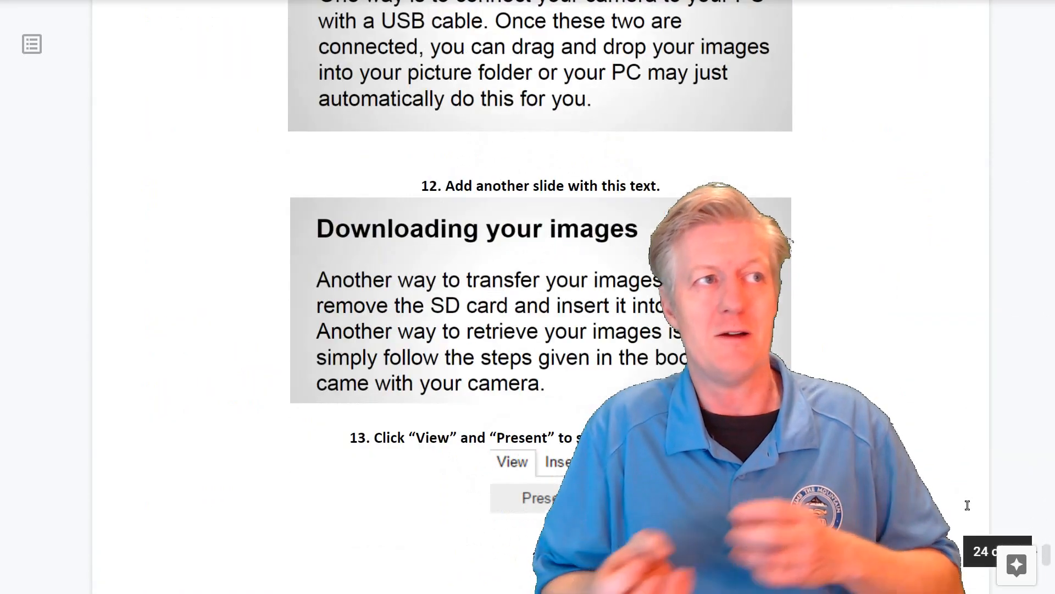
scroll(967, 505, "down", 5)
scroll(967, 505, "down", 5)
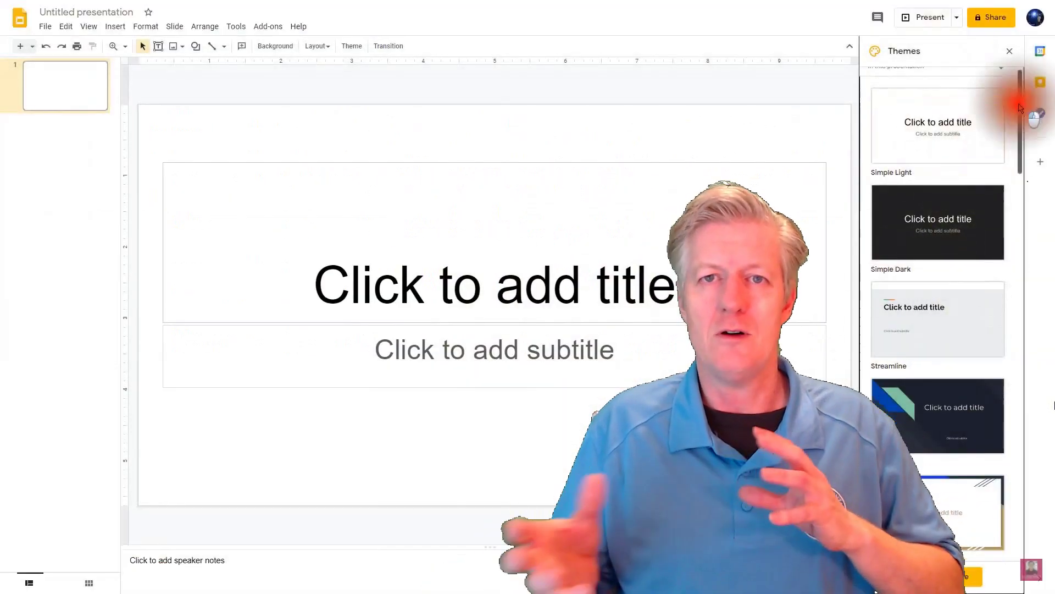
left_click_drag(1020, 105, 1021, 479)
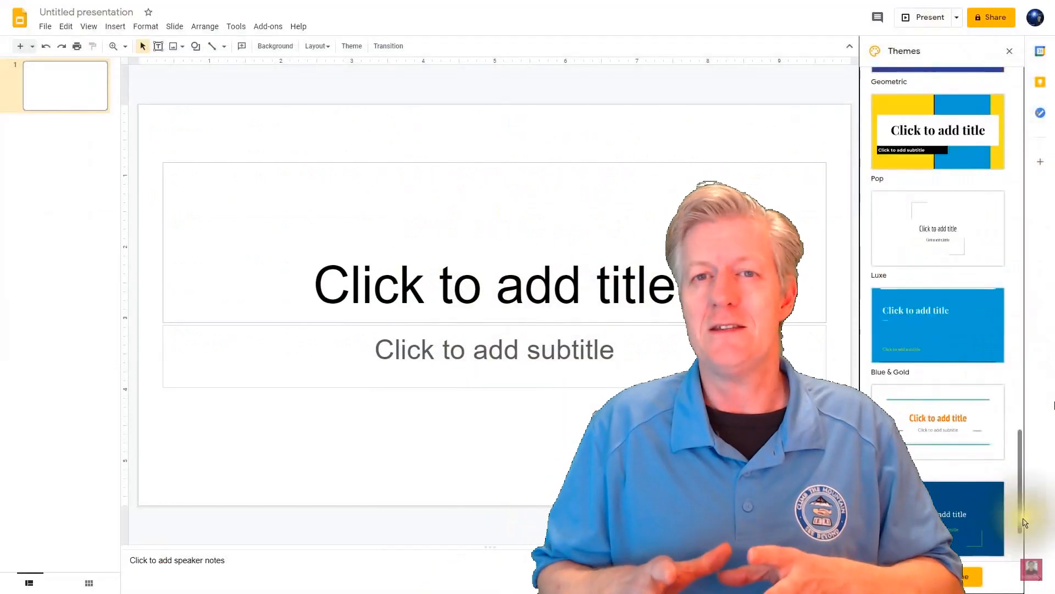
scroll(956, 330, "up", 5)
- Apply the Shift theme and dictate the speaker notes with voice typing
left_click(937, 186)
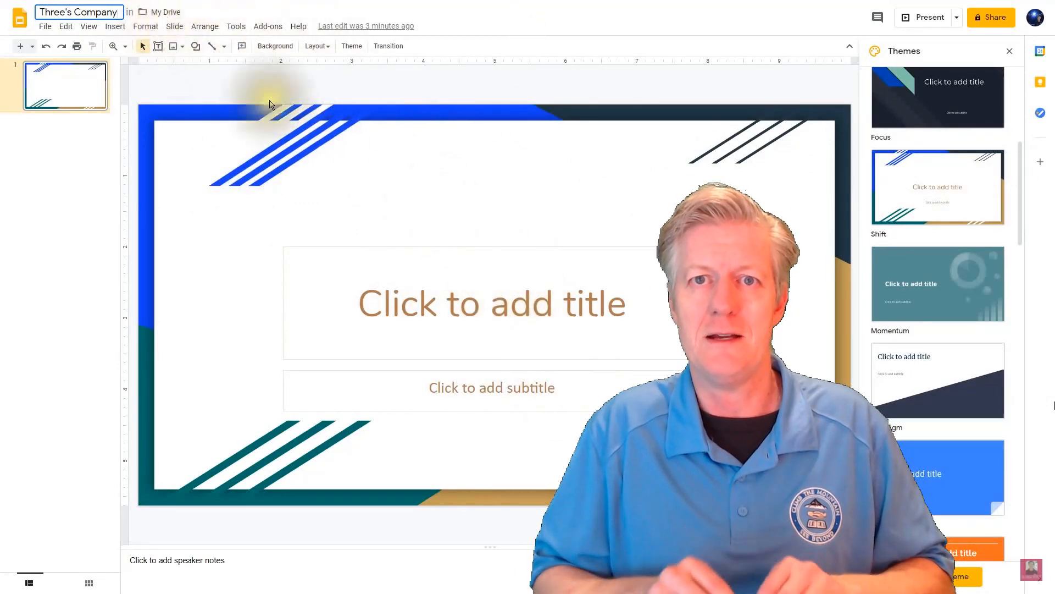
left_click(245, 562)
left_click(236, 25)
left_click(278, 149)
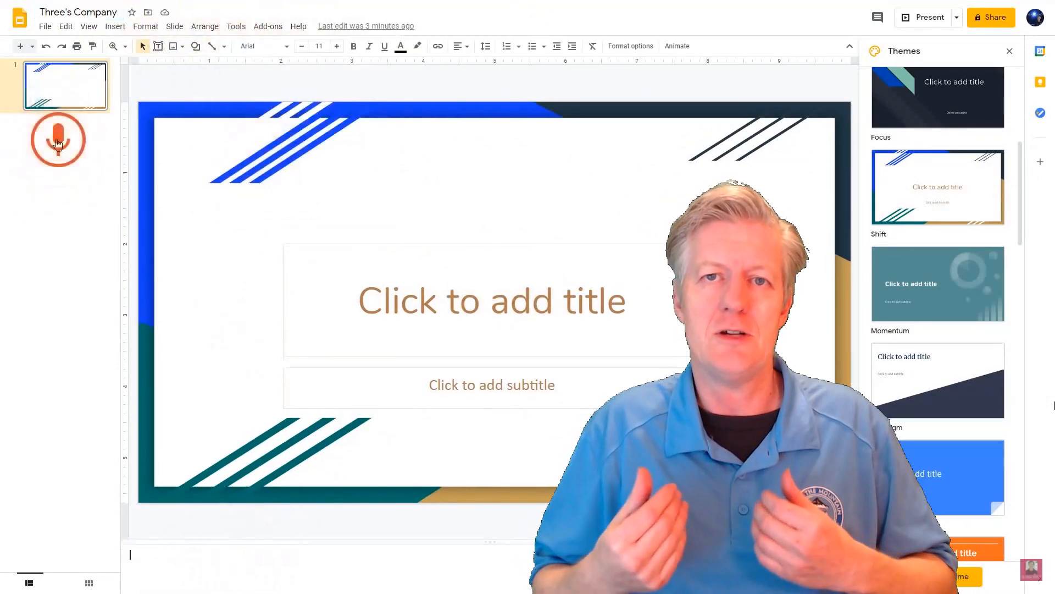
left_click(57, 141)
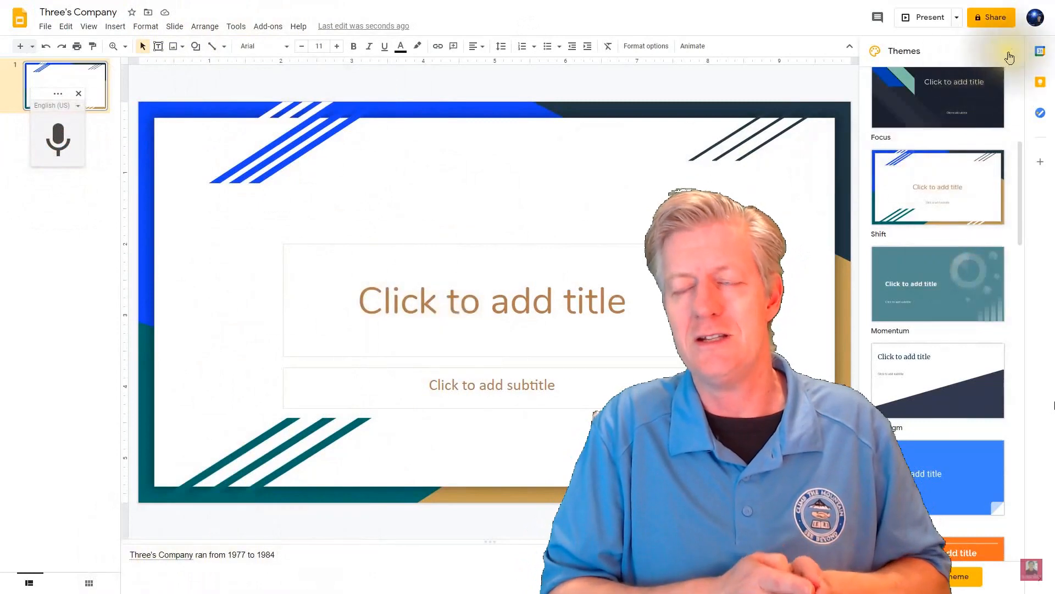
left_click(1009, 56)
- Paste the 'Three's Company' slide title and enter the master layout editor
left_click(566, 306)
key("ctrl+v")
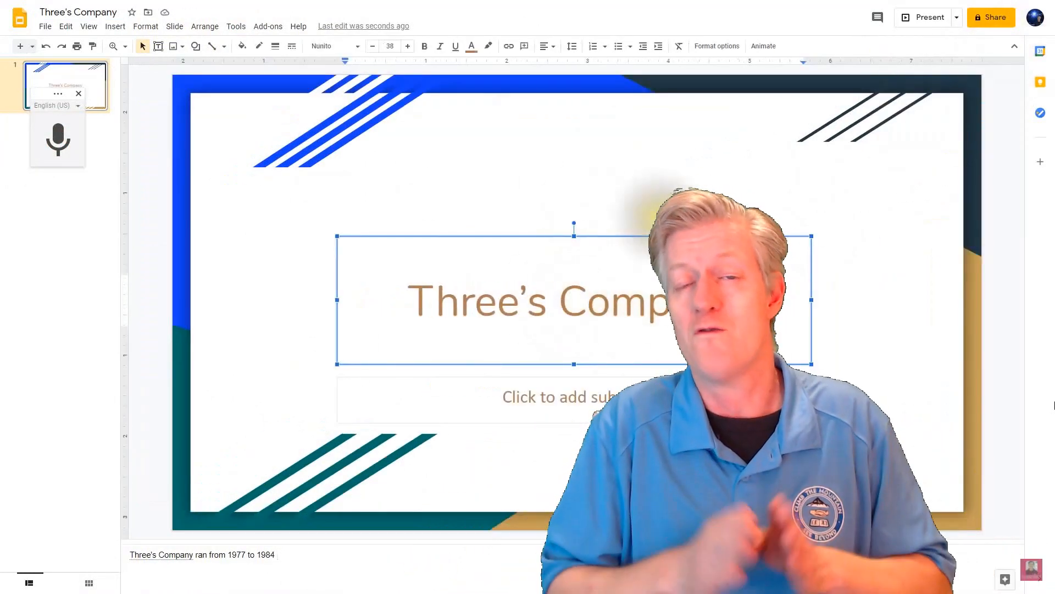
left_click(174, 26)
left_click(199, 210)
- Set the master title placeholder font to Berkshire Swash and move the title box lower
triple_click(494, 313)
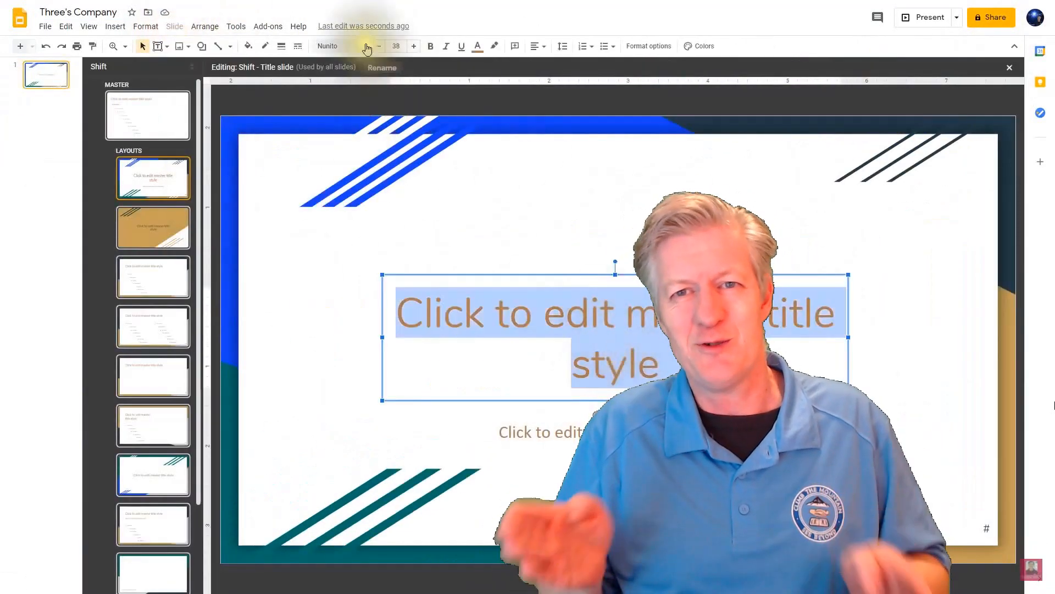
left_click(367, 47)
left_click(362, 70)
type("ber")
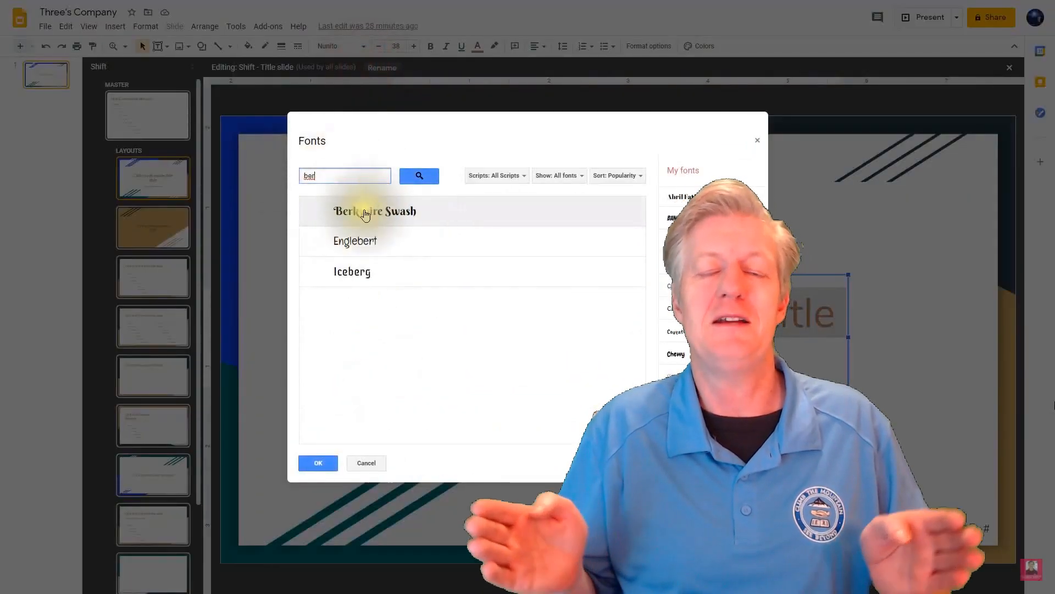
left_click(363, 213)
left_click(317, 462)
left_click(341, 46)
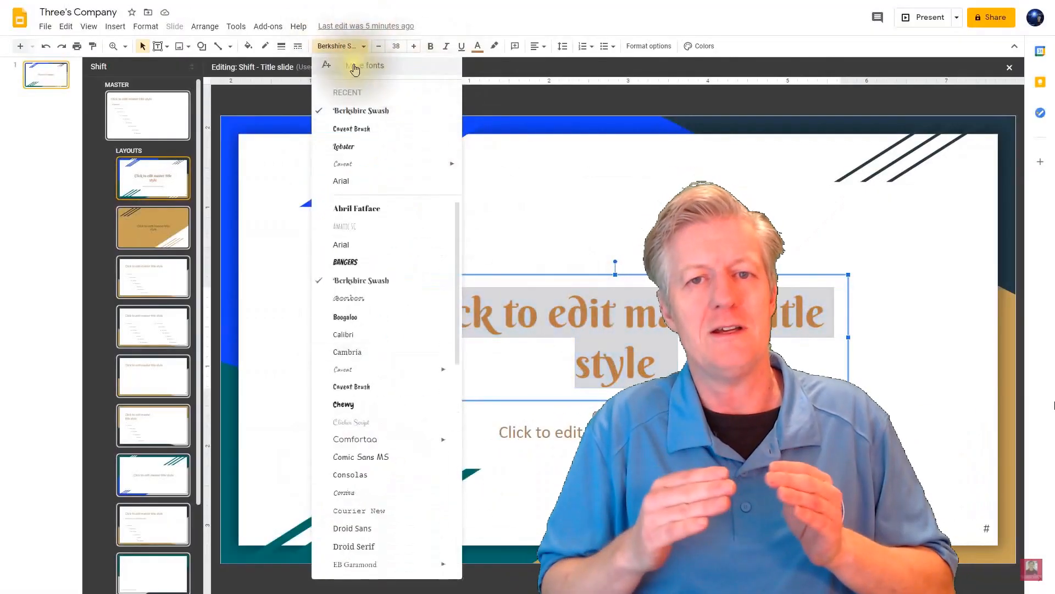
left_click(355, 66)
scroll(527, 346, "down", 5)
scroll(536, 355, "down", 5)
scroll(530, 349, "down", 5)
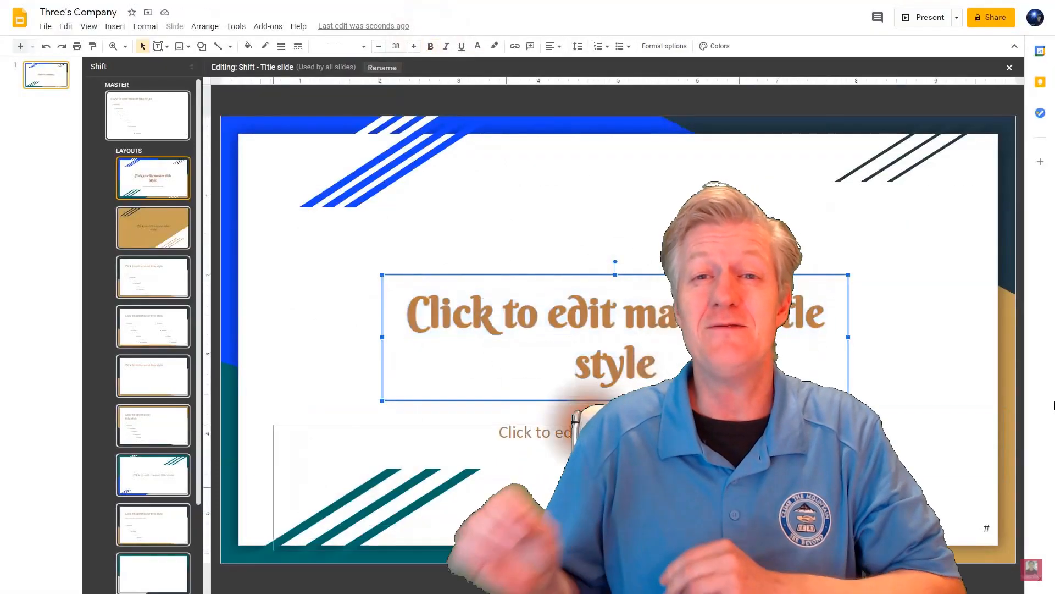
left_click_drag(559, 396, 559, 478)
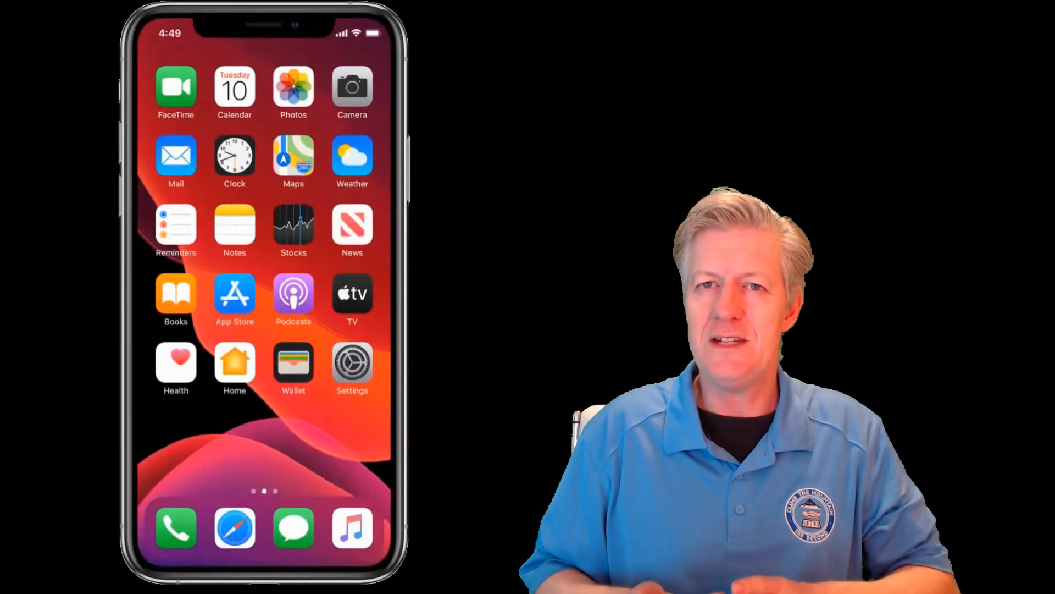